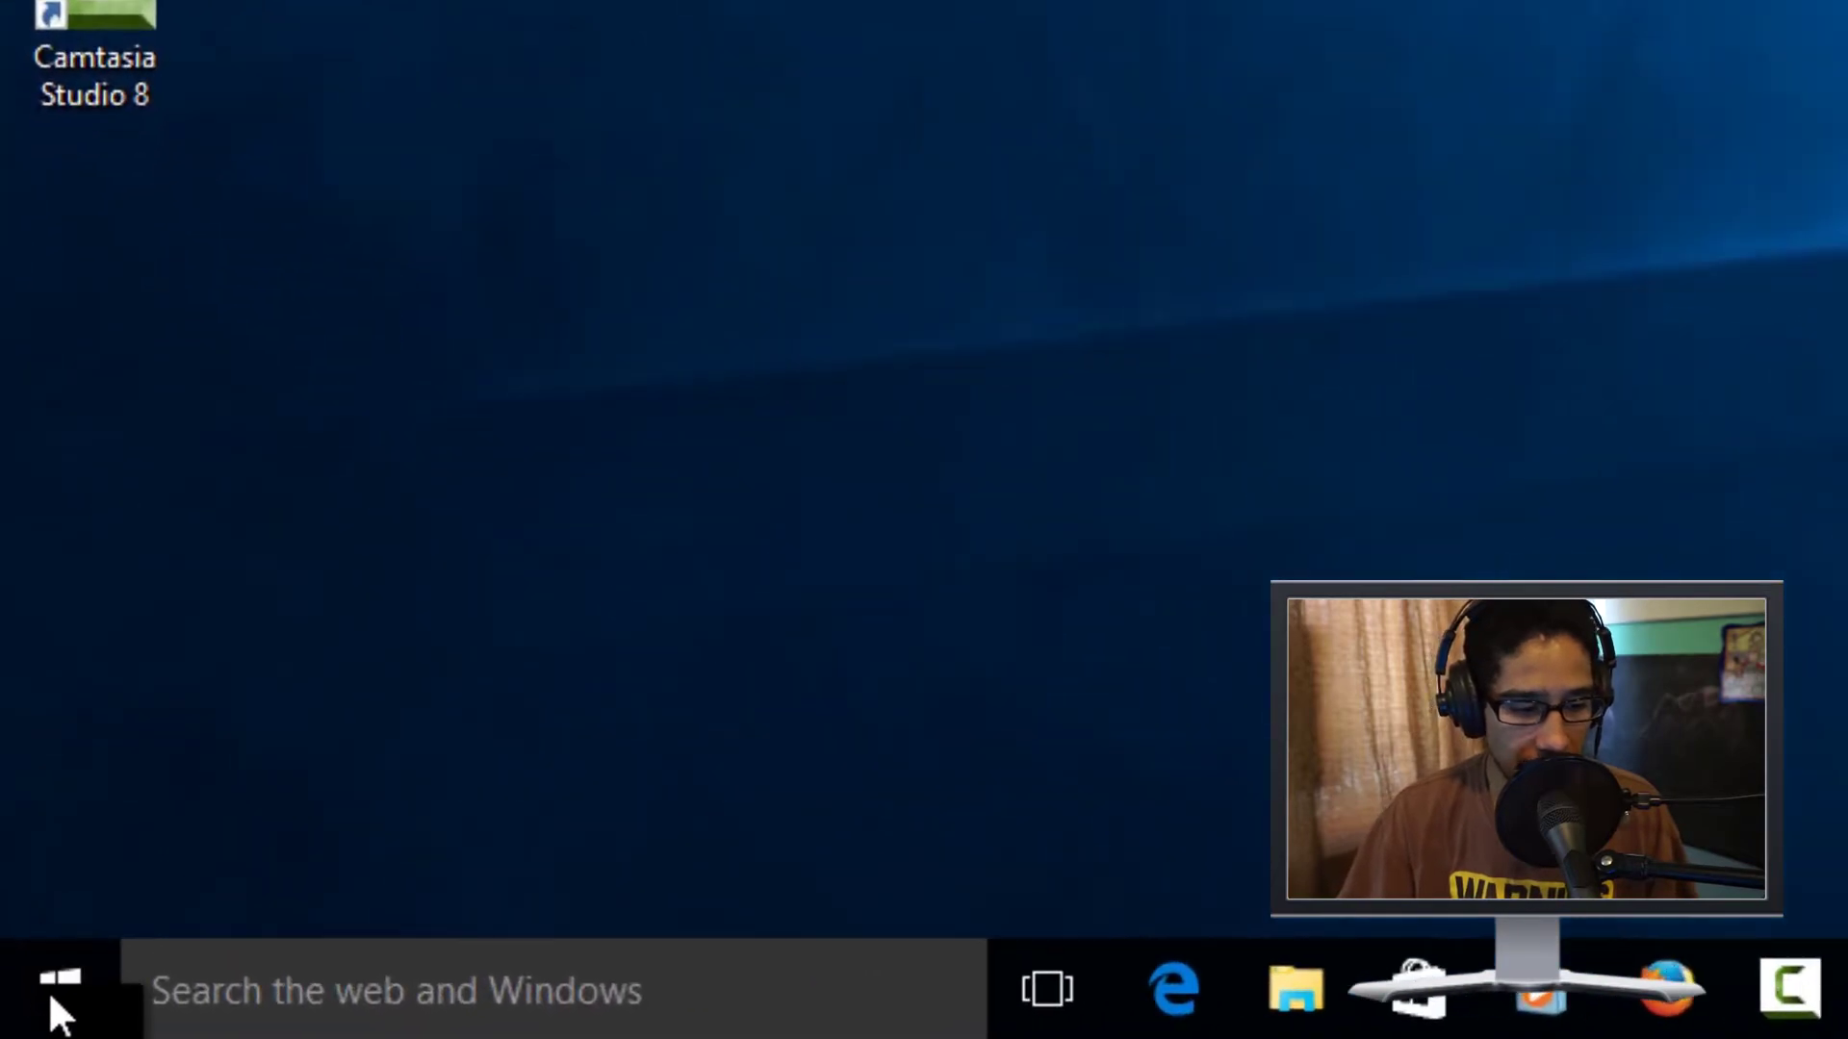
- Open the advanced options of the Wi-Fi connection in the Network & Internet settings and turn on the metered connection
click(50, 996)
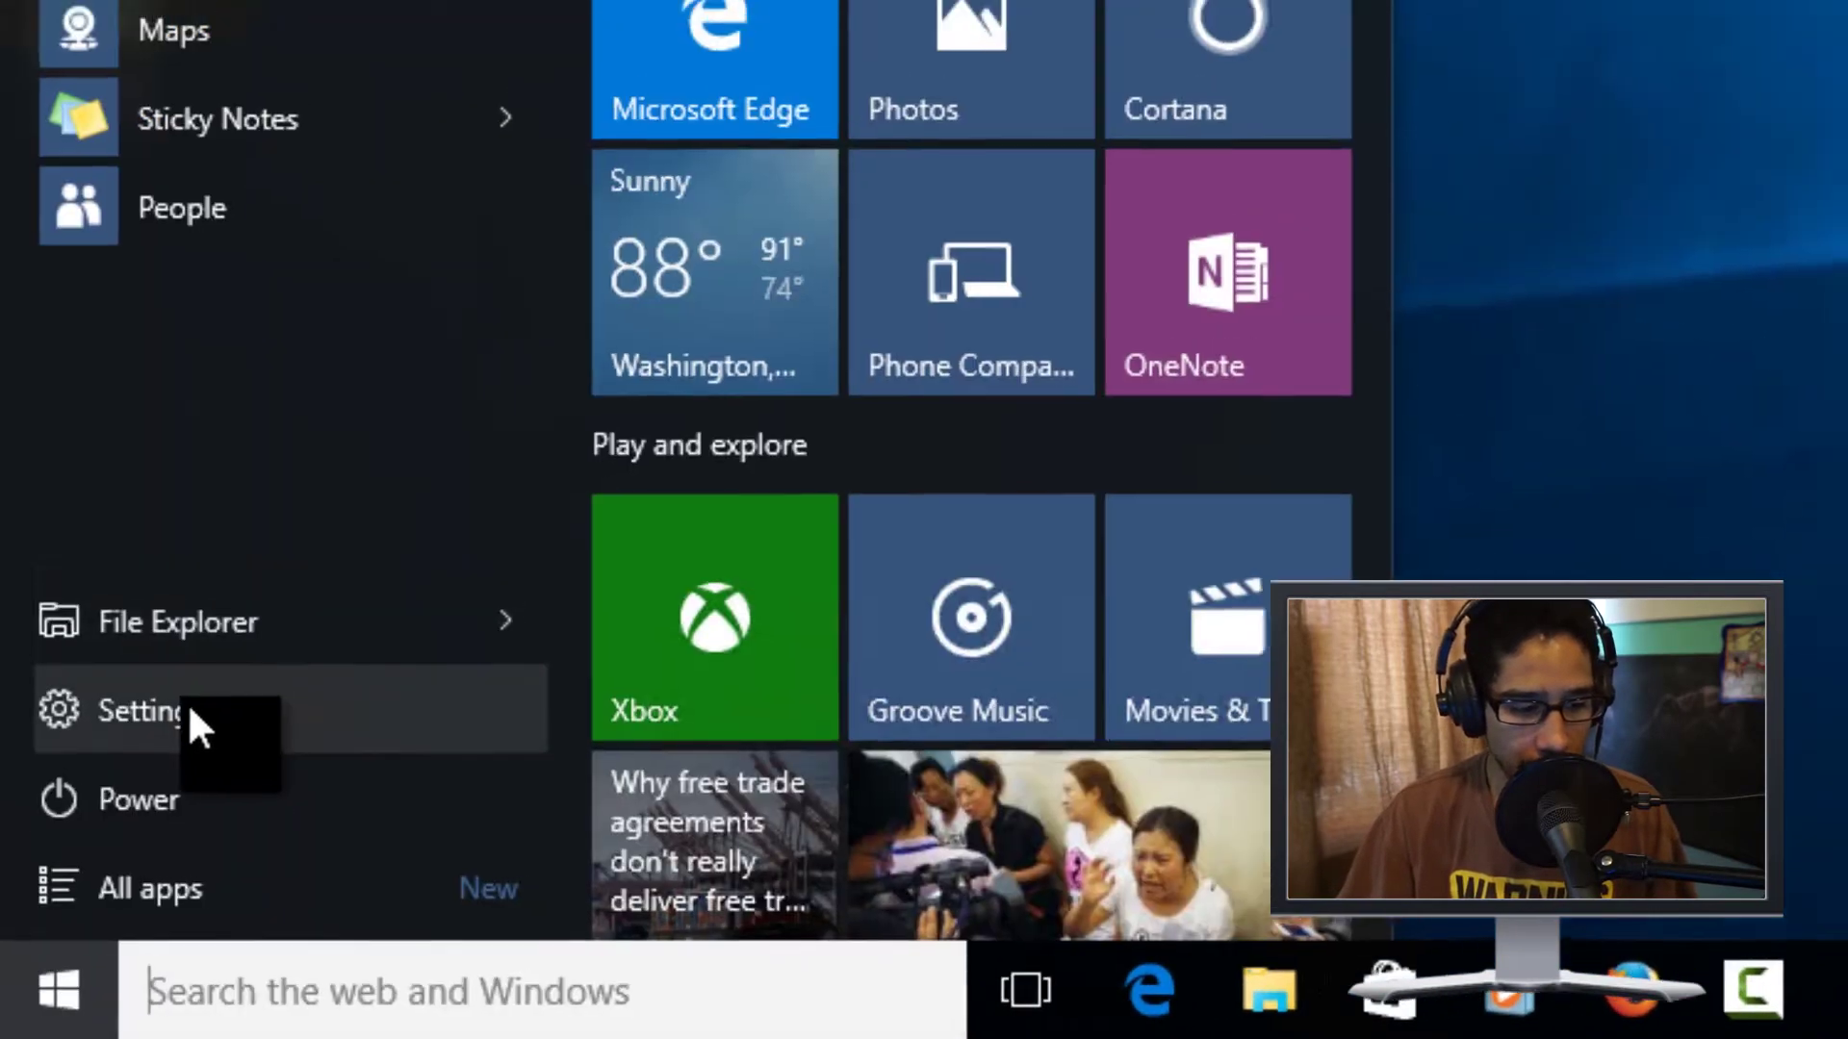
click(190, 713)
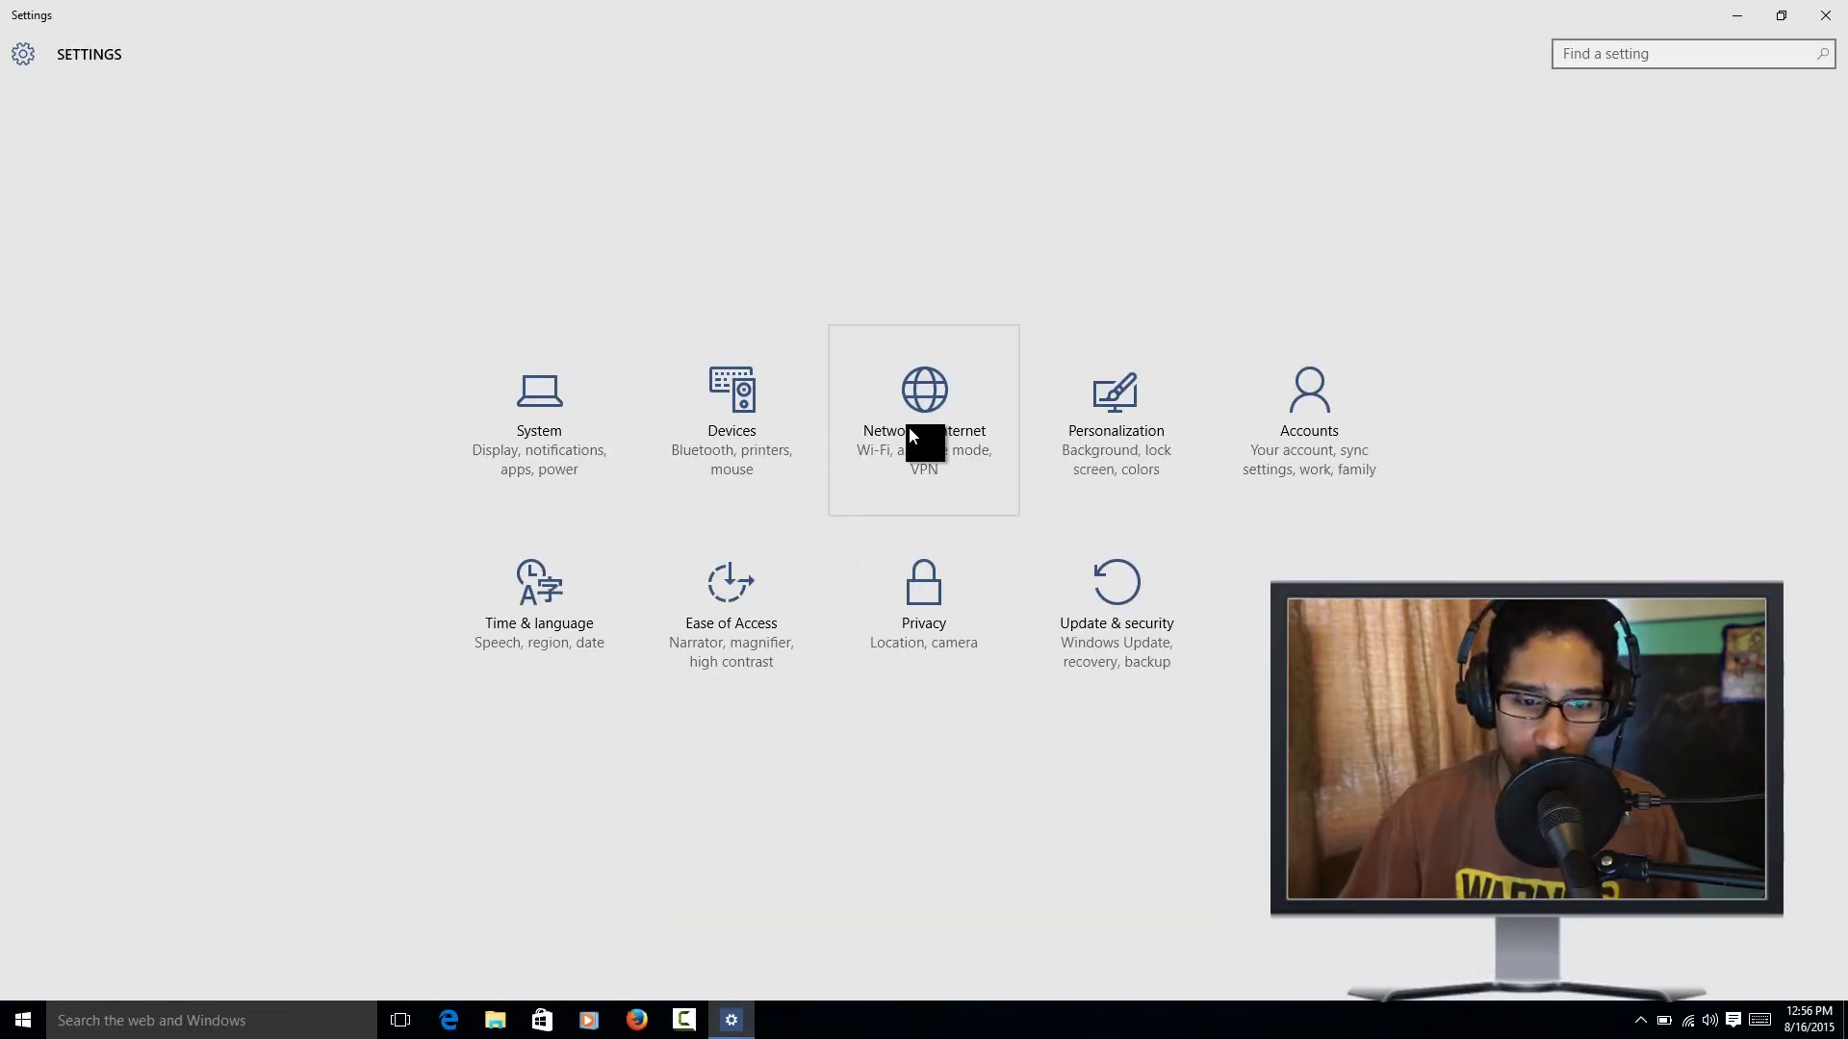
click(908, 435)
scroll(654, 534, down, 5)
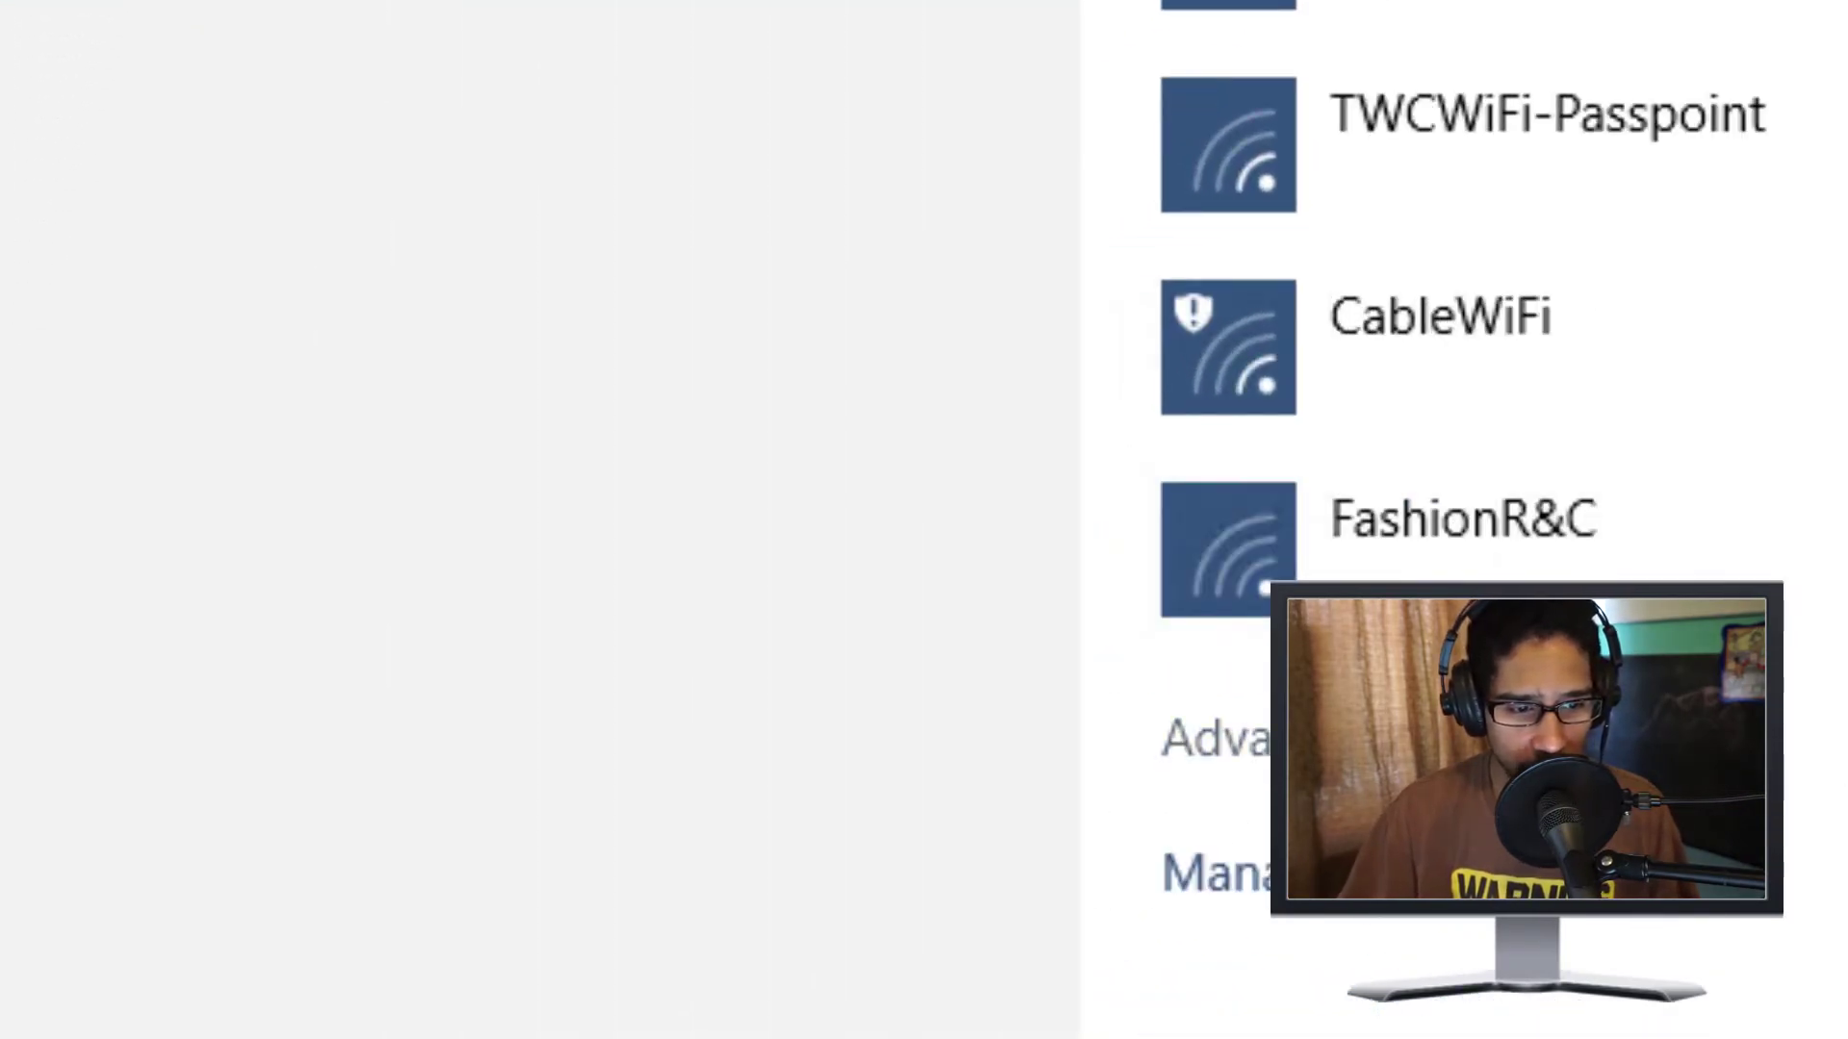
click(1215, 738)
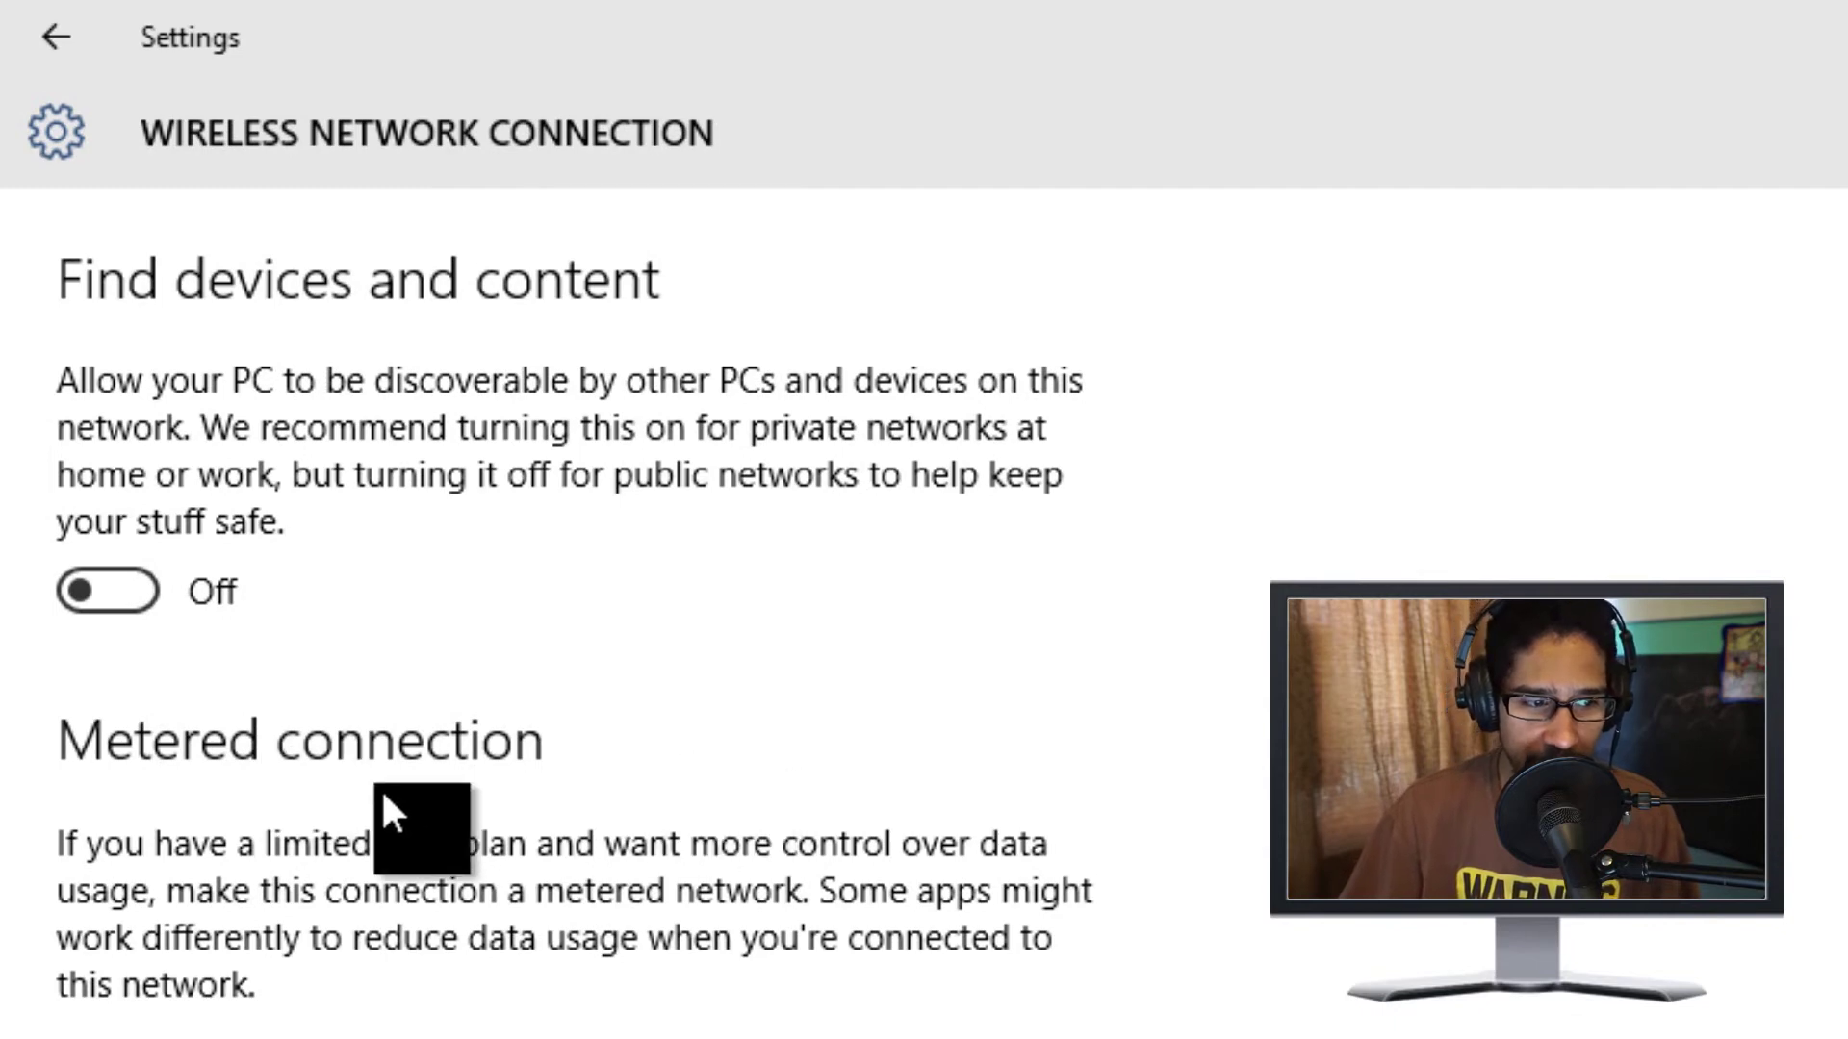
click(102, 970)
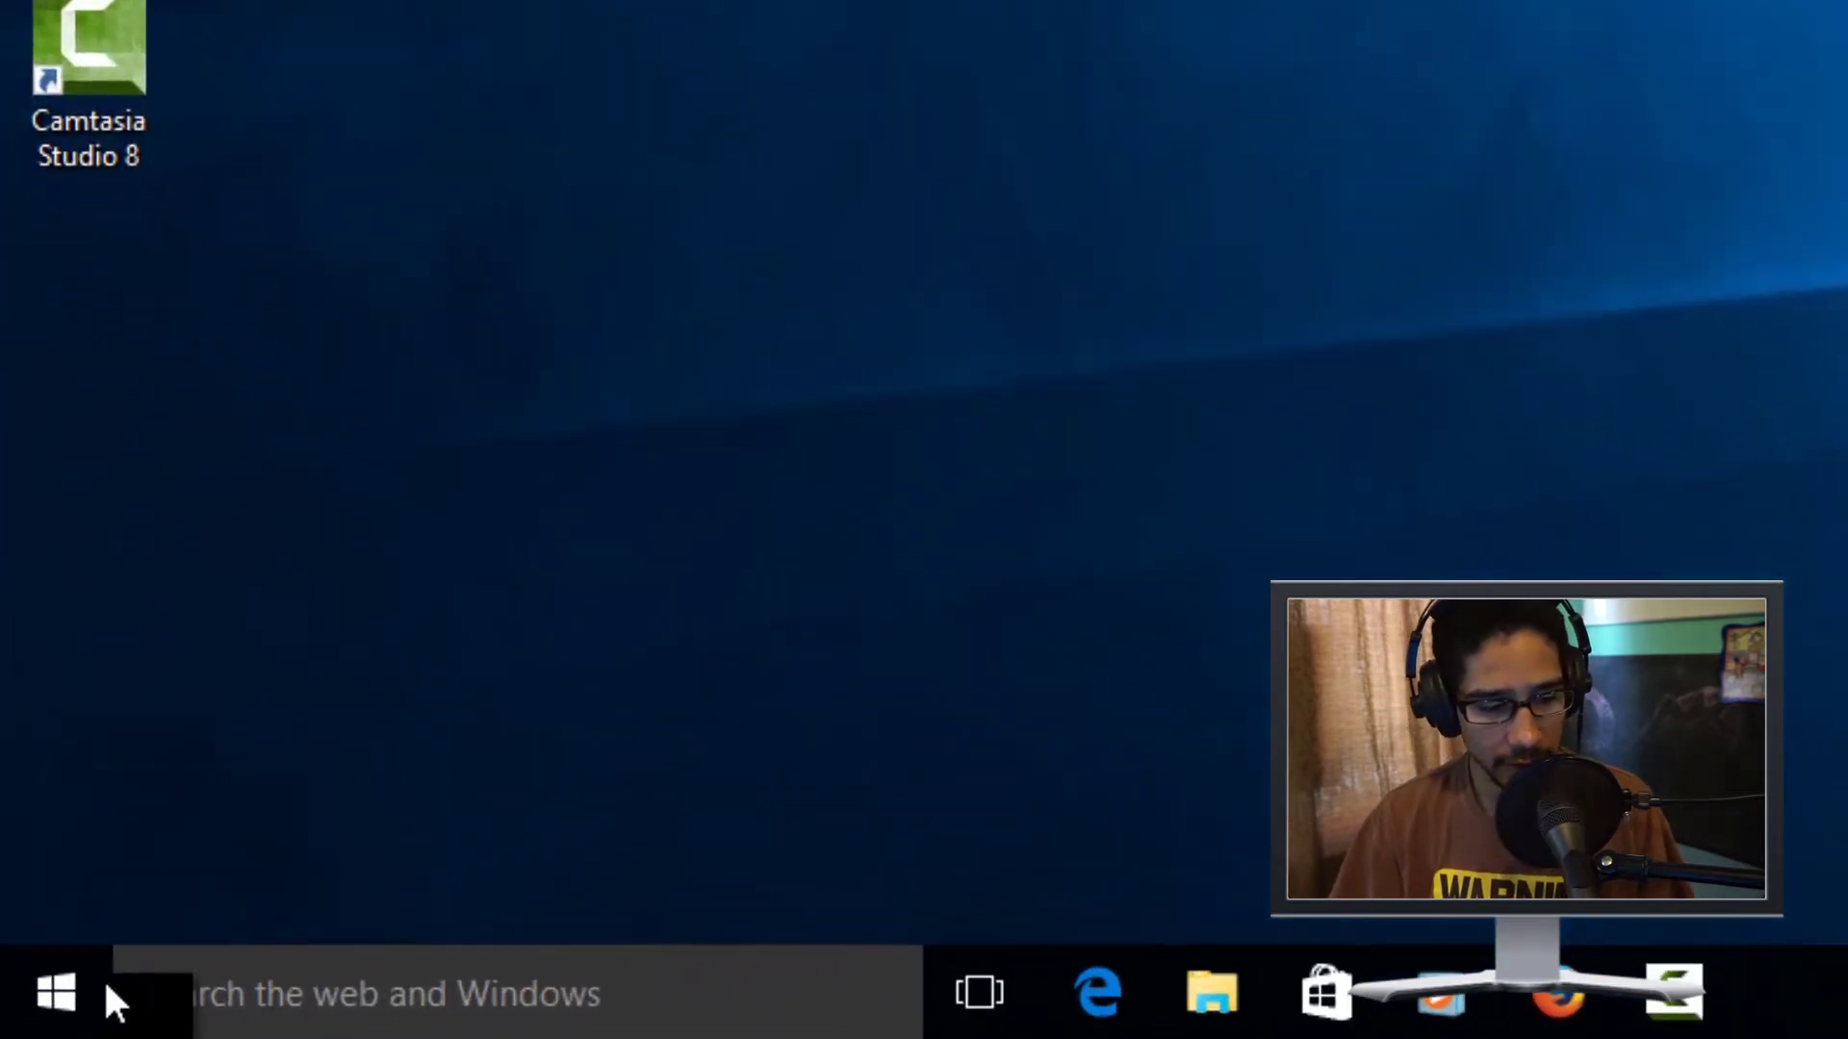
- In the advanced Windows Update options, set how updates are installed to "Notify to schedule restart"
click(55, 991)
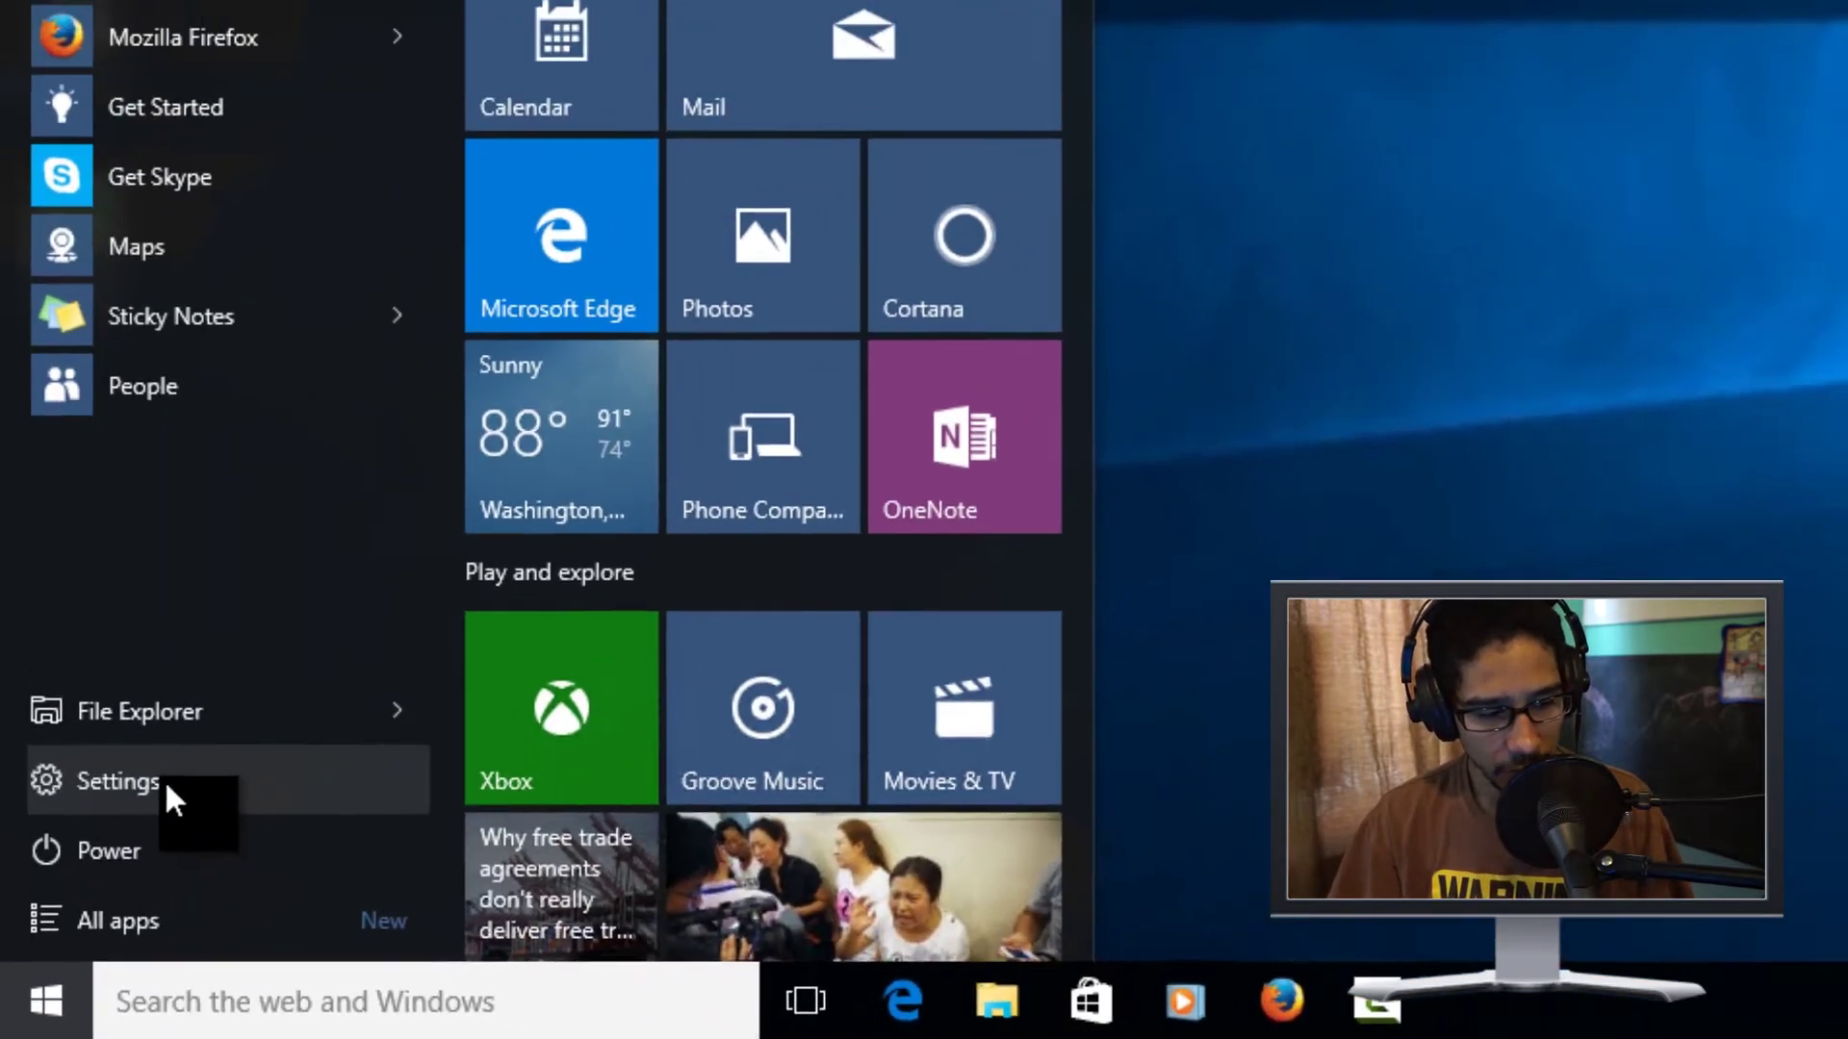
click(166, 736)
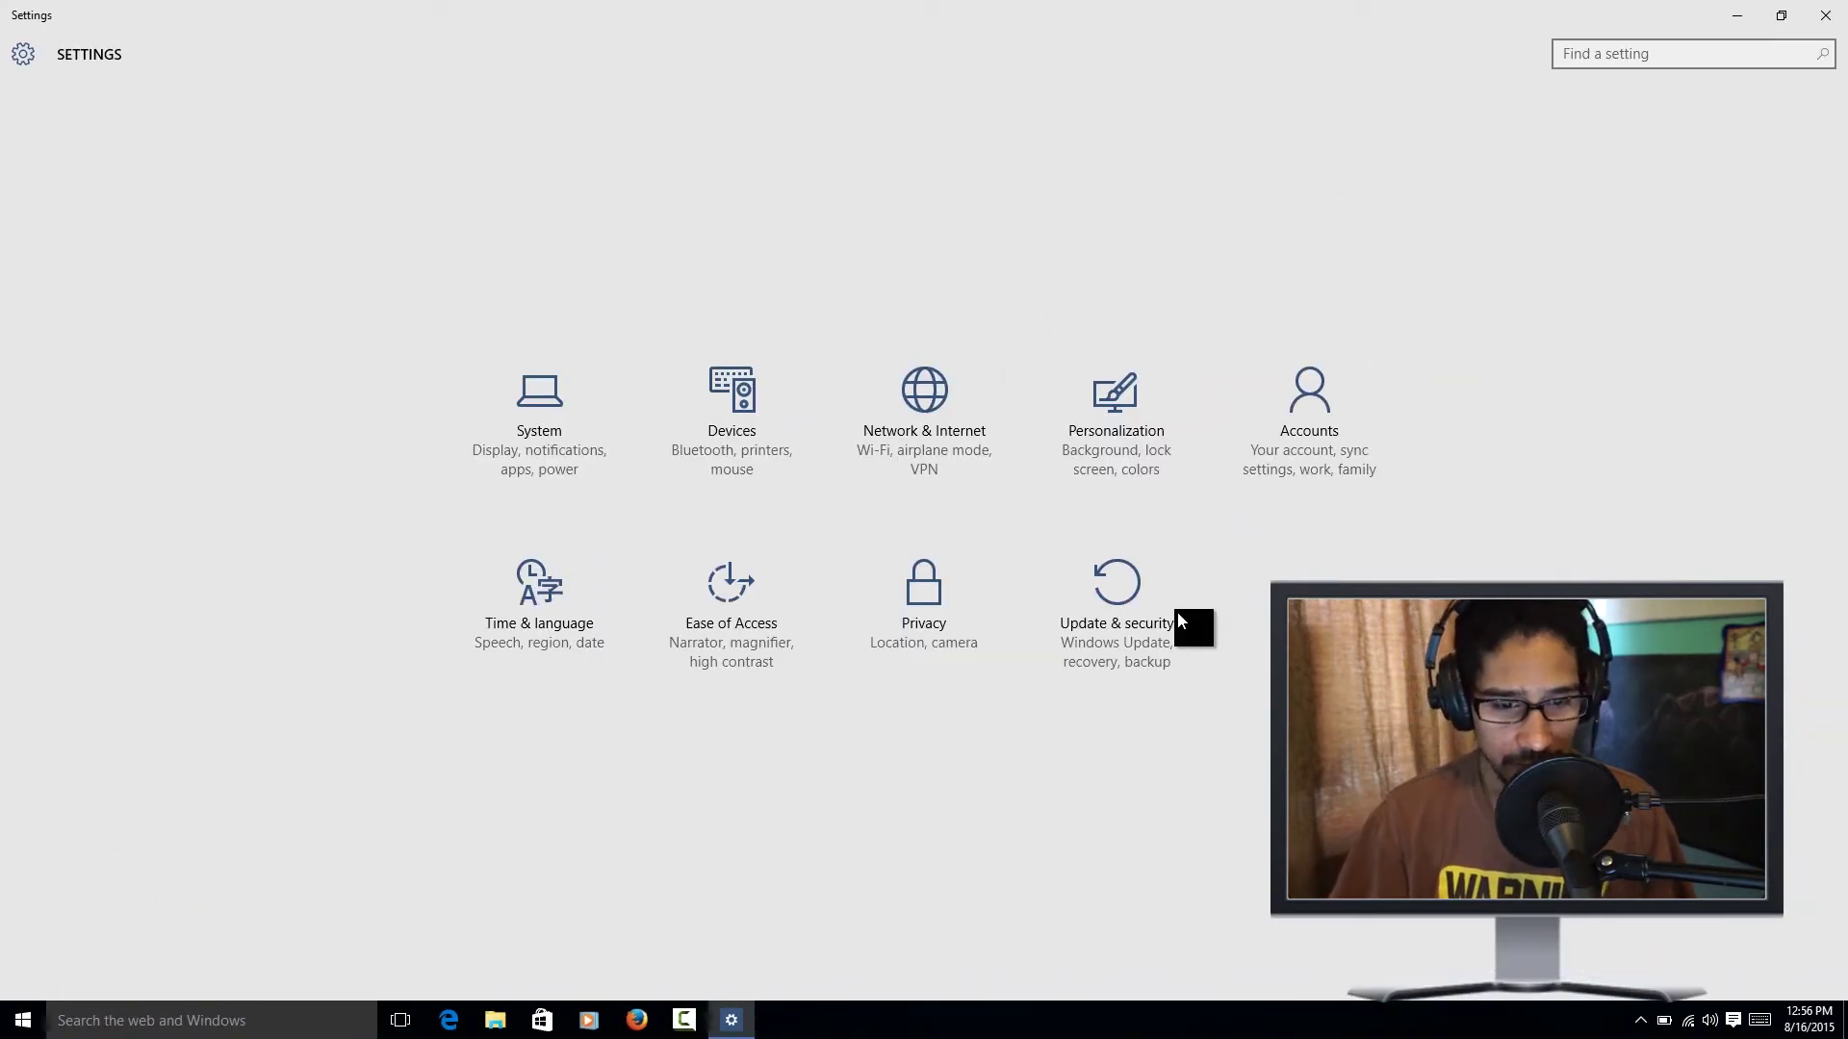
click(1121, 597)
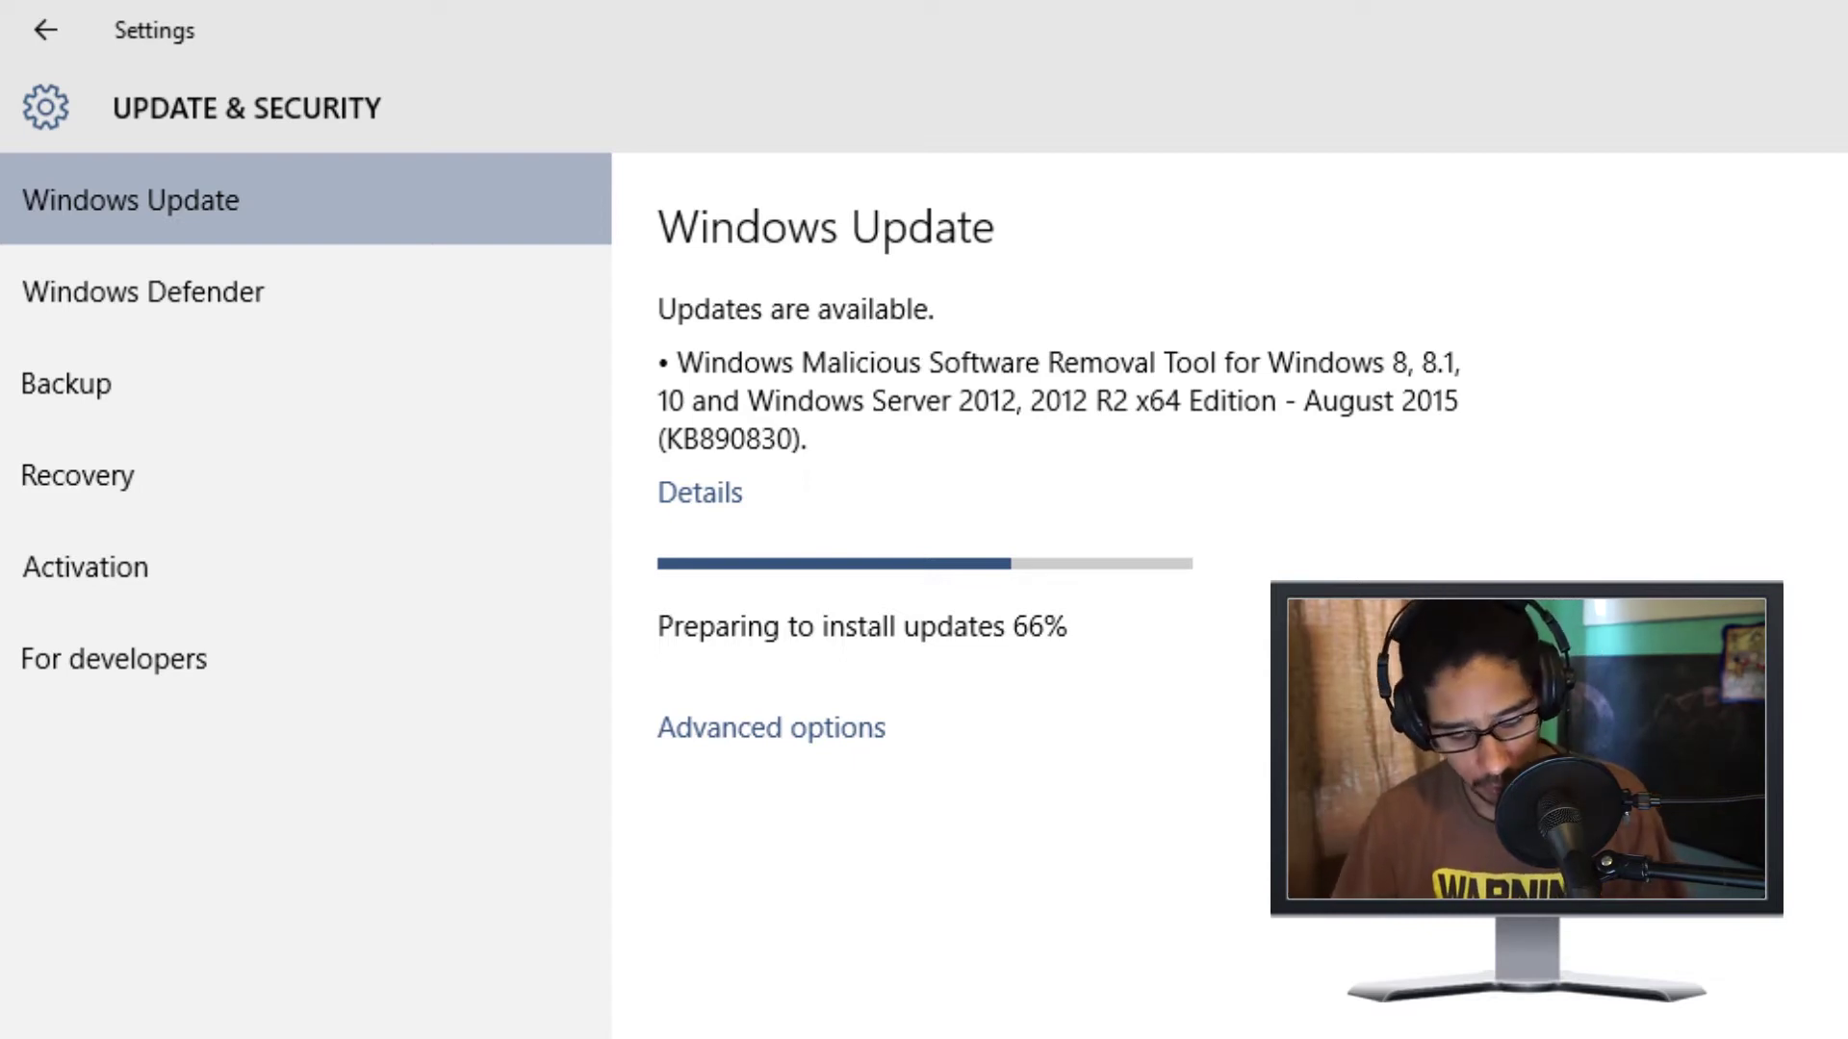
click(843, 741)
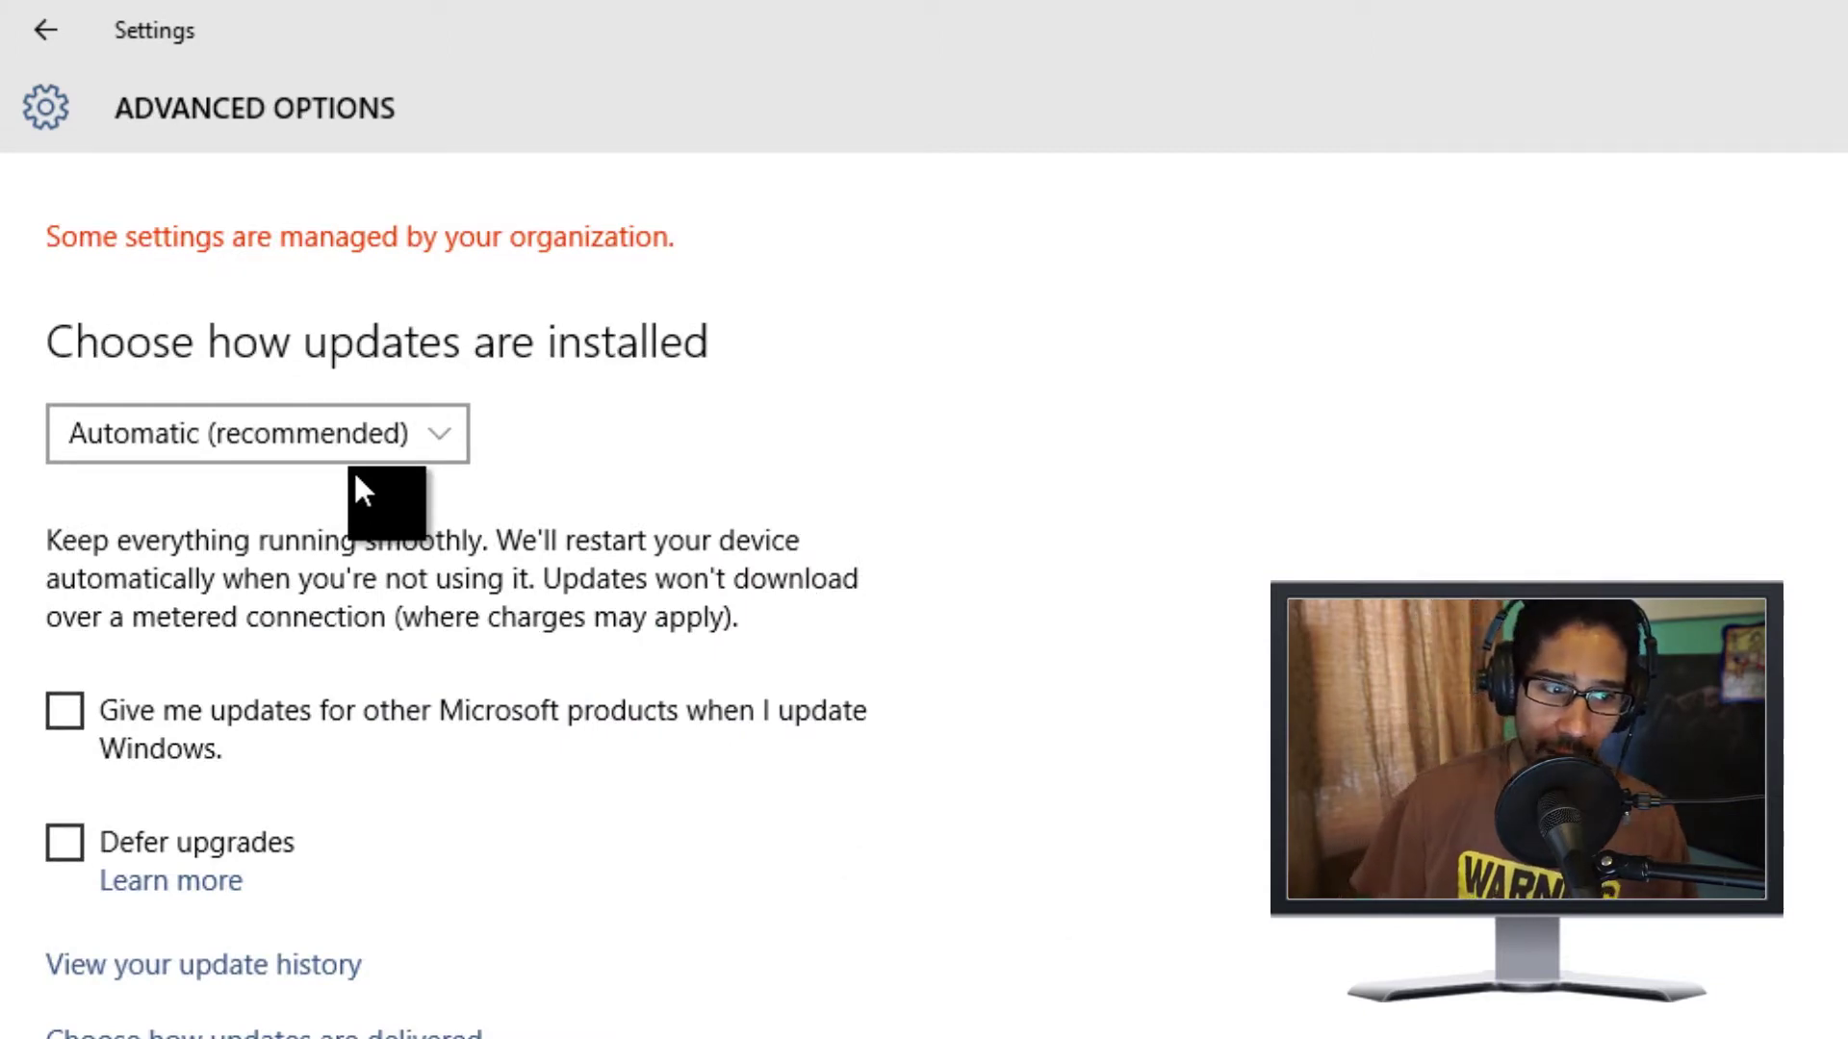
click(401, 433)
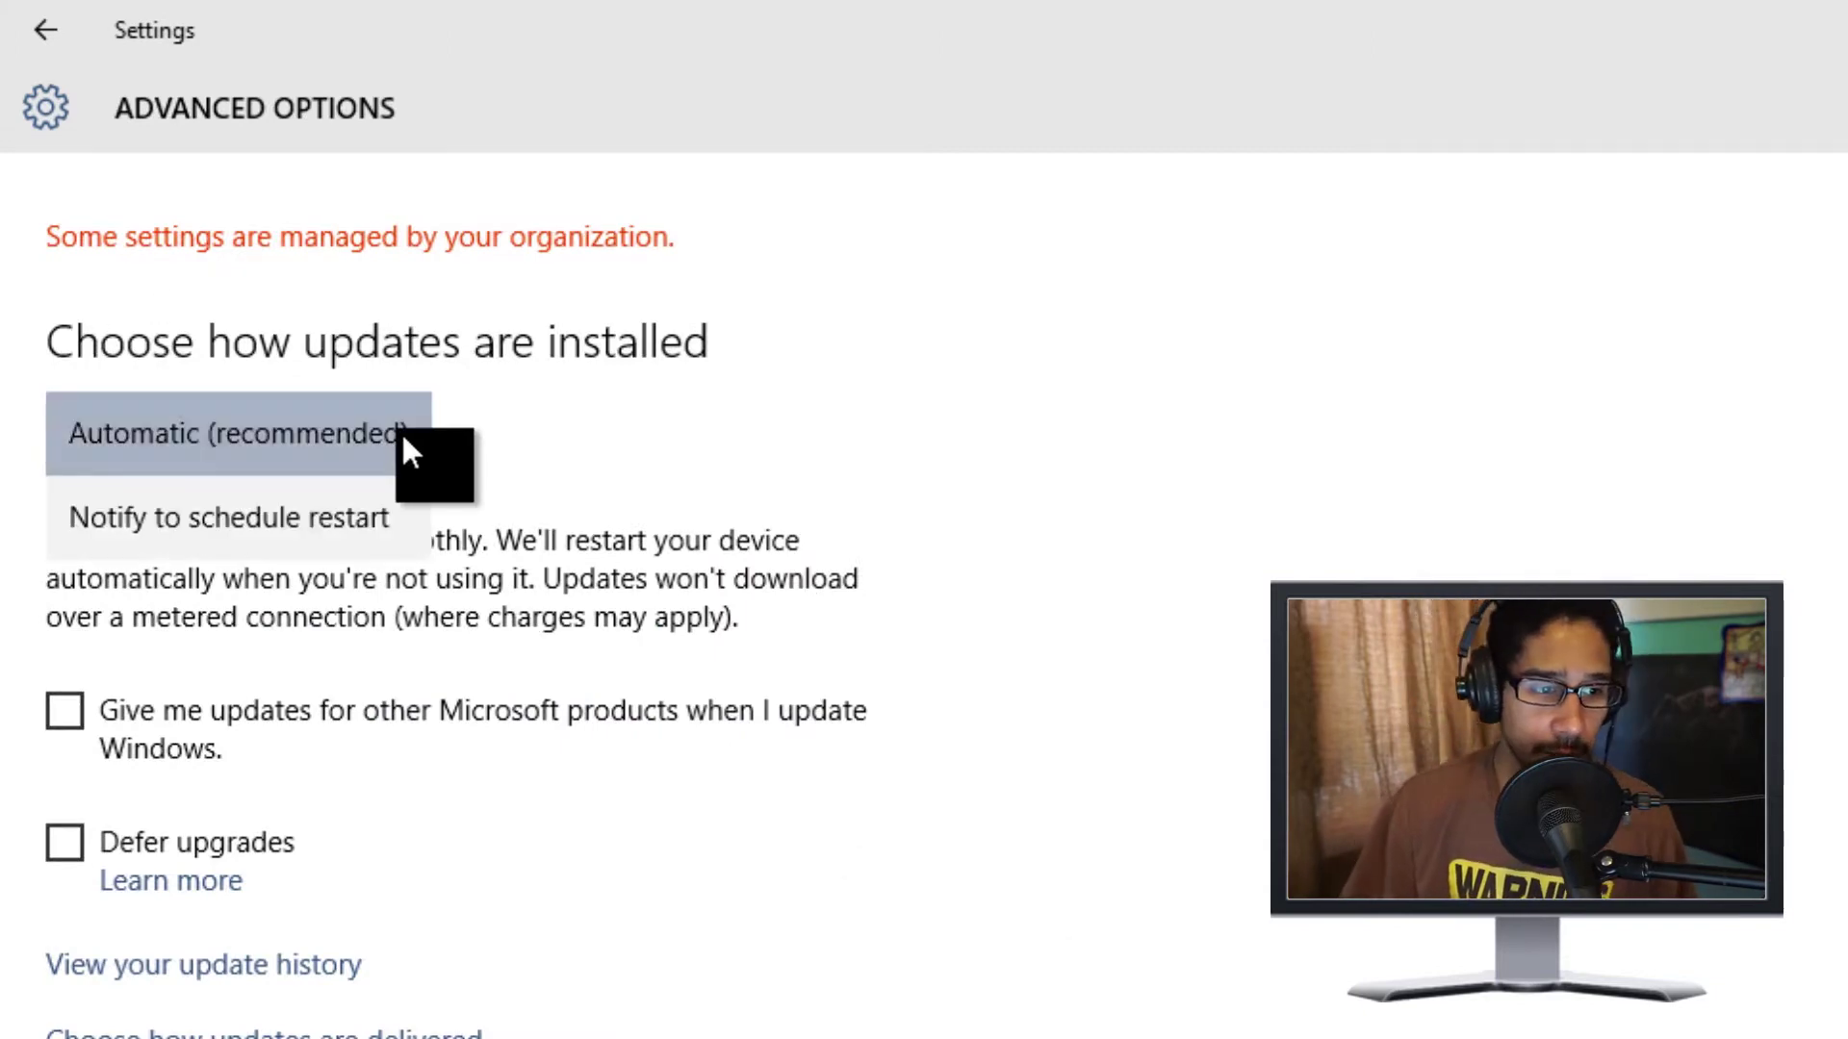
click(324, 524)
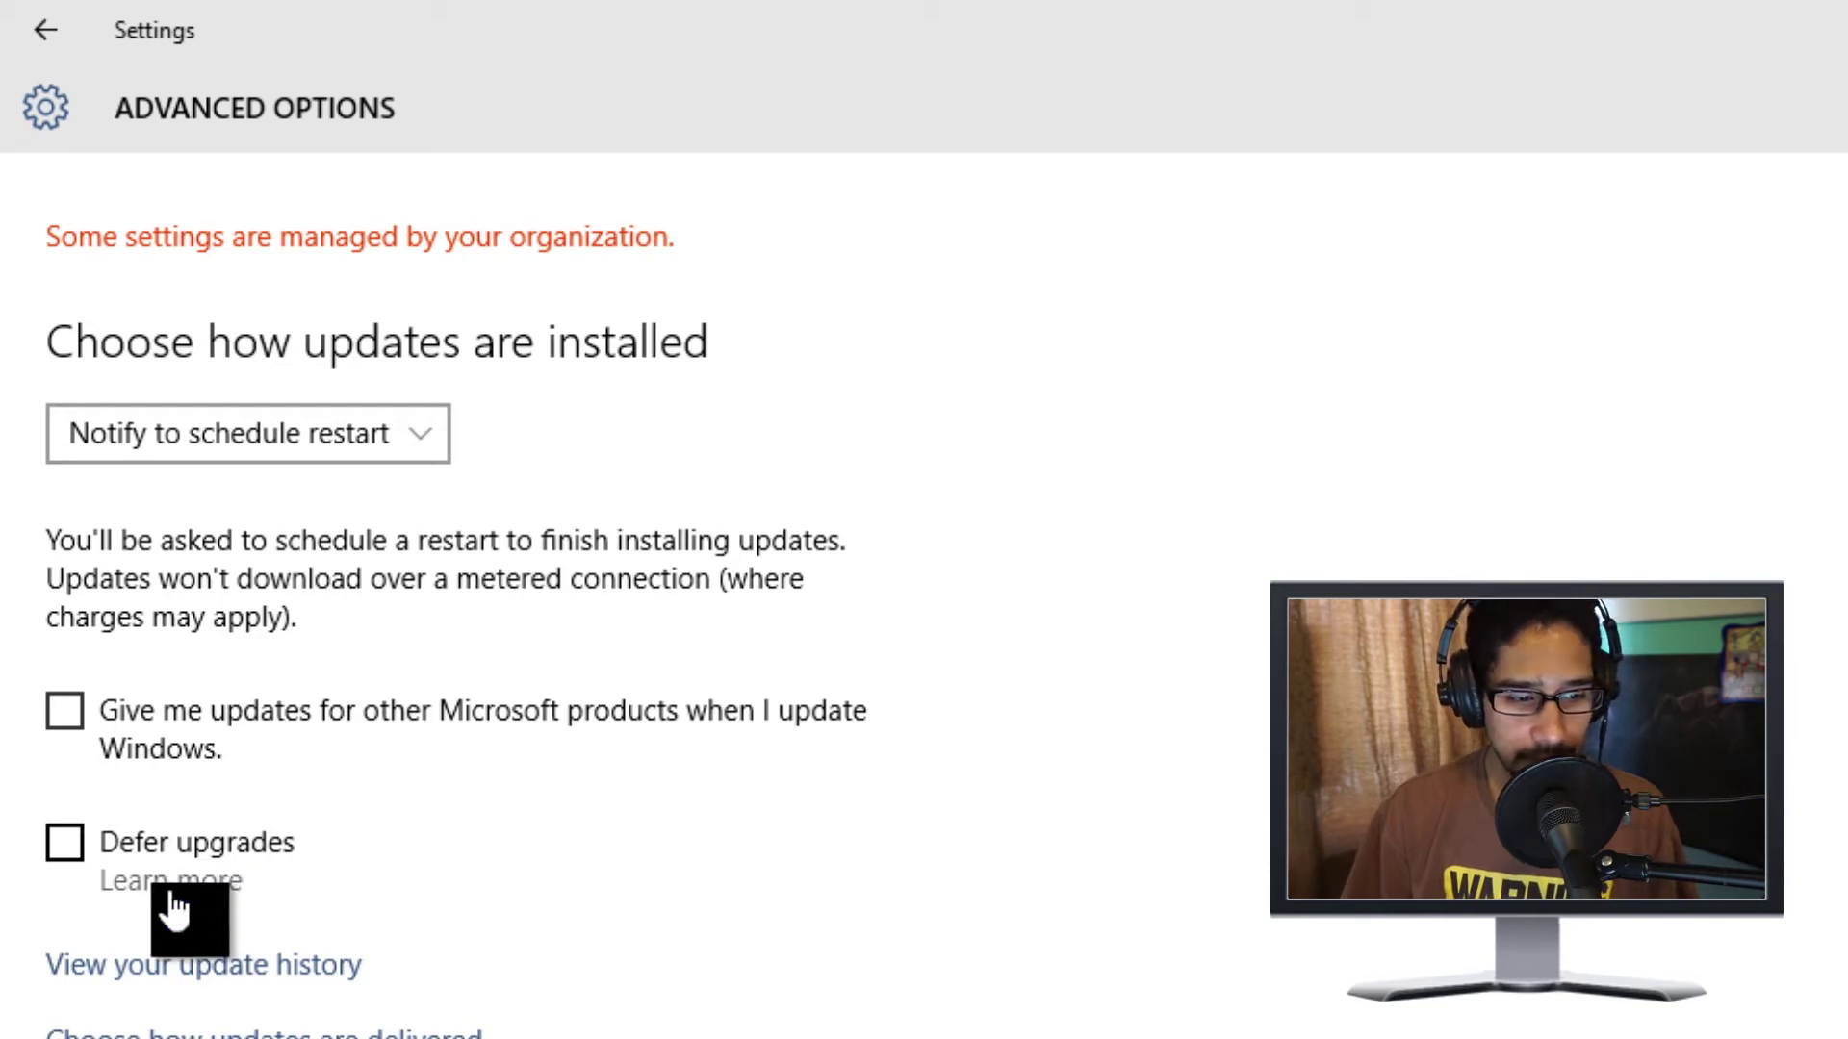
- Look through the remaining advanced Windows Update options and enable Defer upgrades
scroll(1031, 969, down, 5)
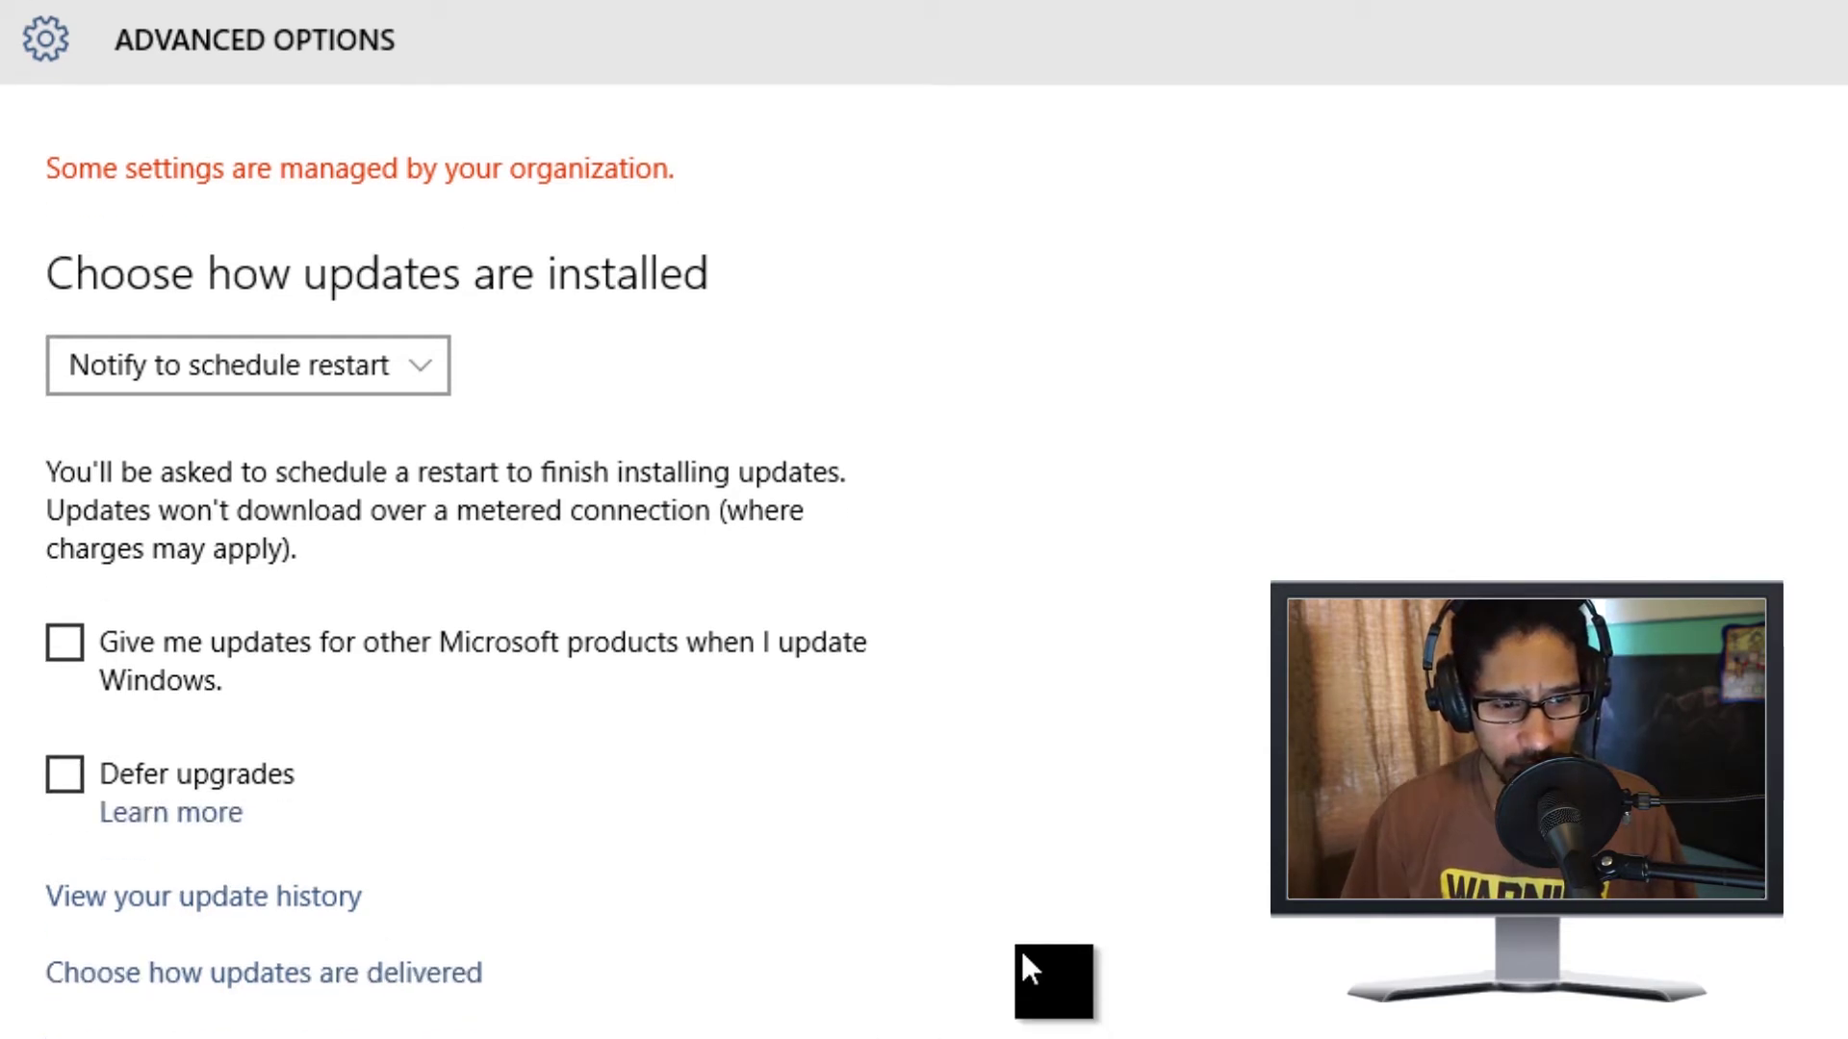
scroll(1021, 434, down, 4)
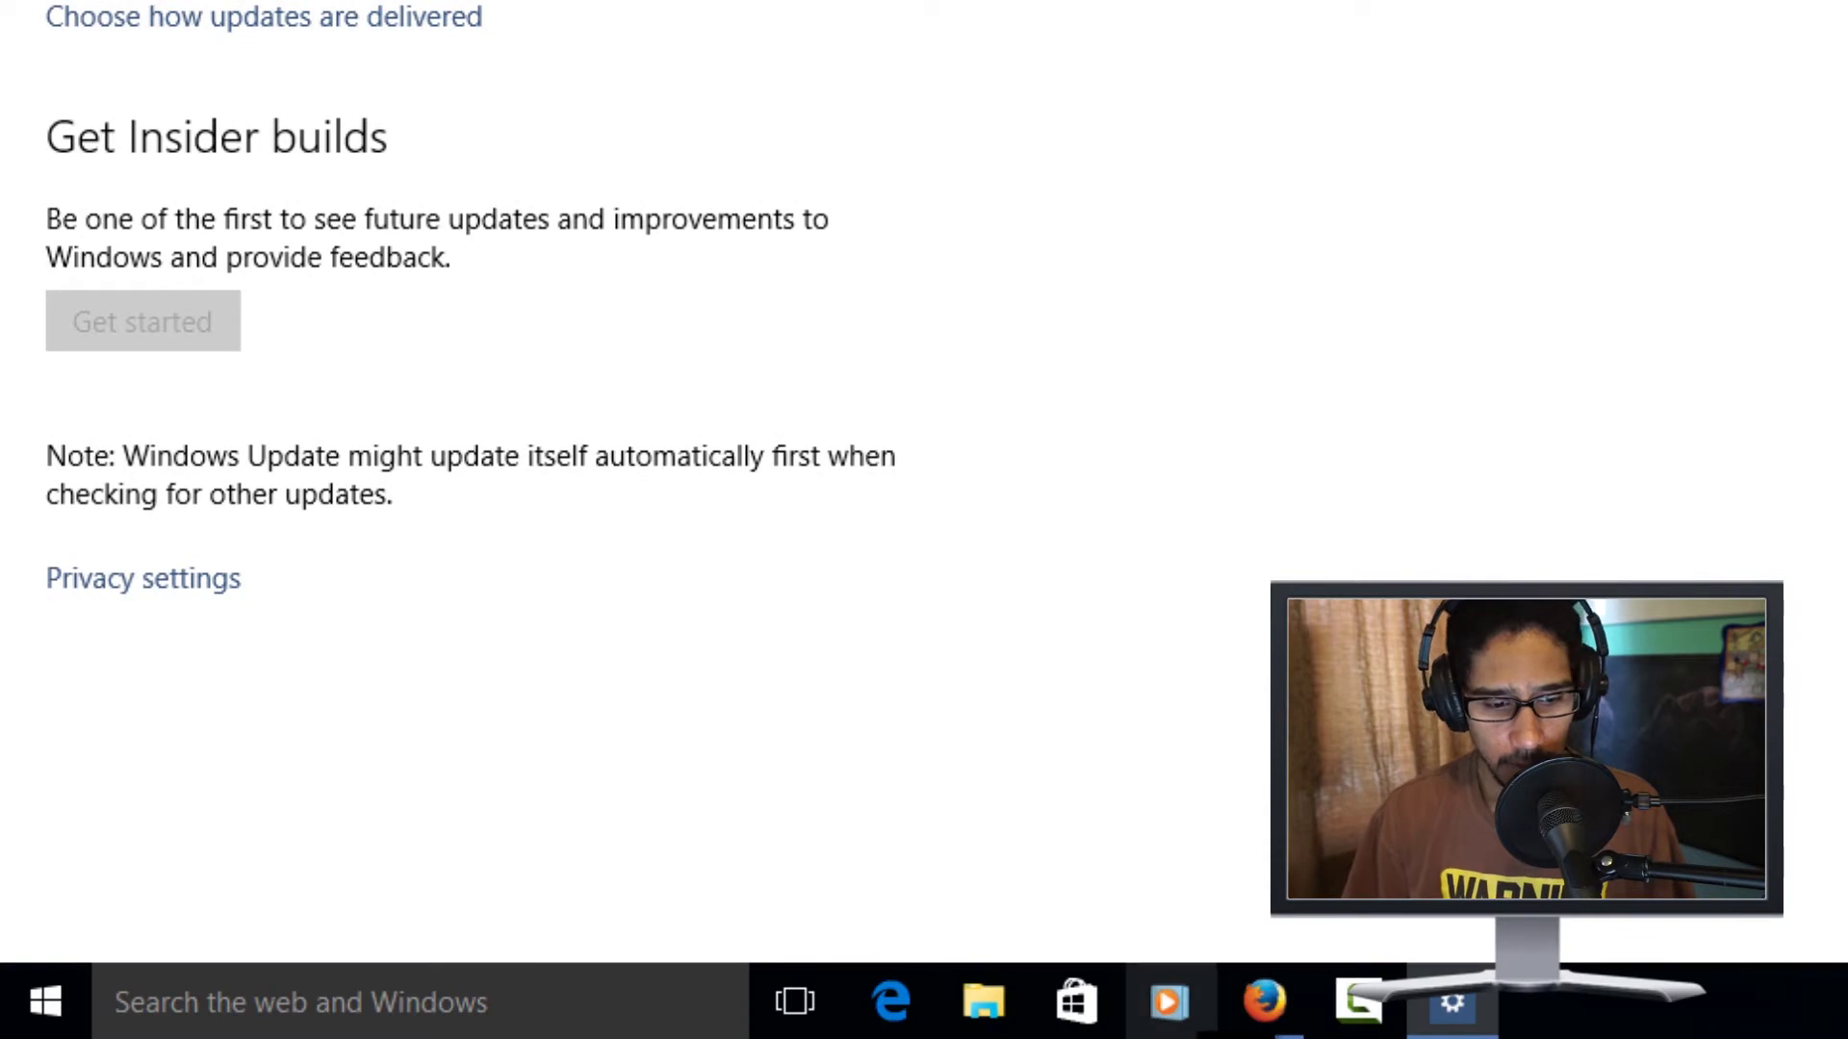
click(1264, 1010)
scroll(412, 412, up, 5)
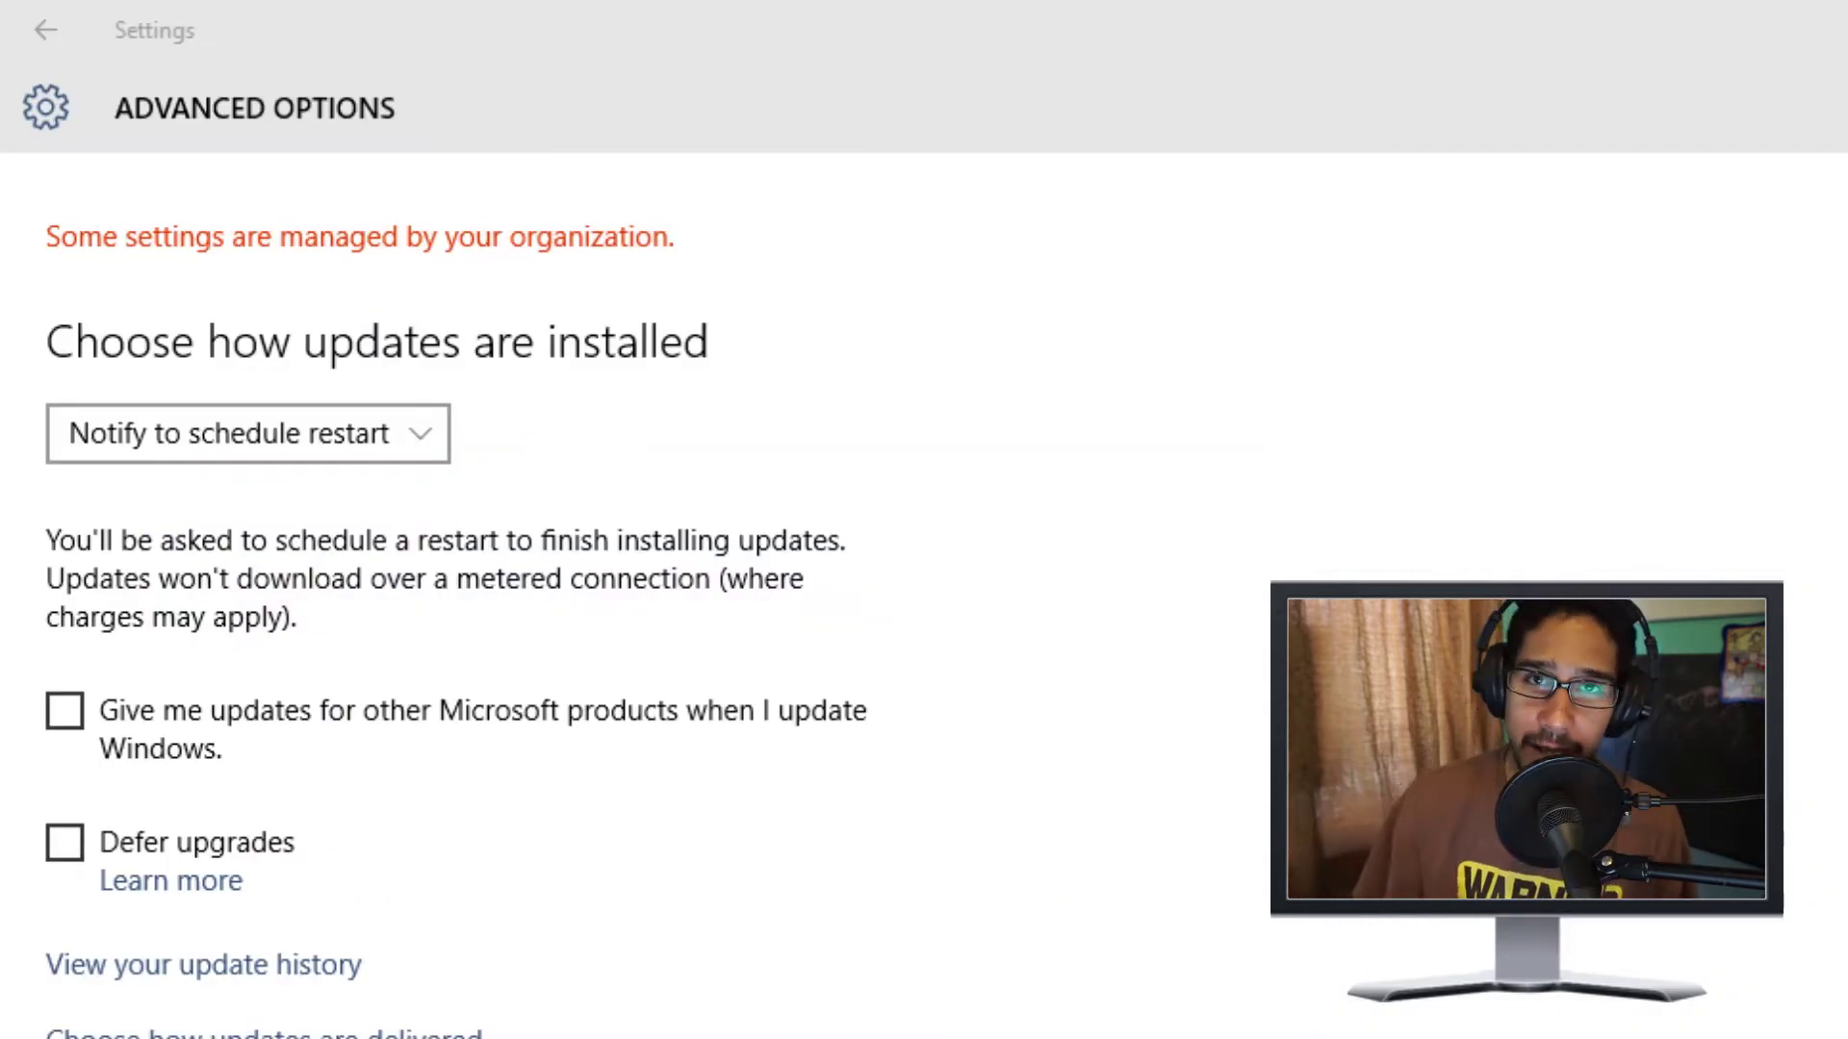
click(64, 843)
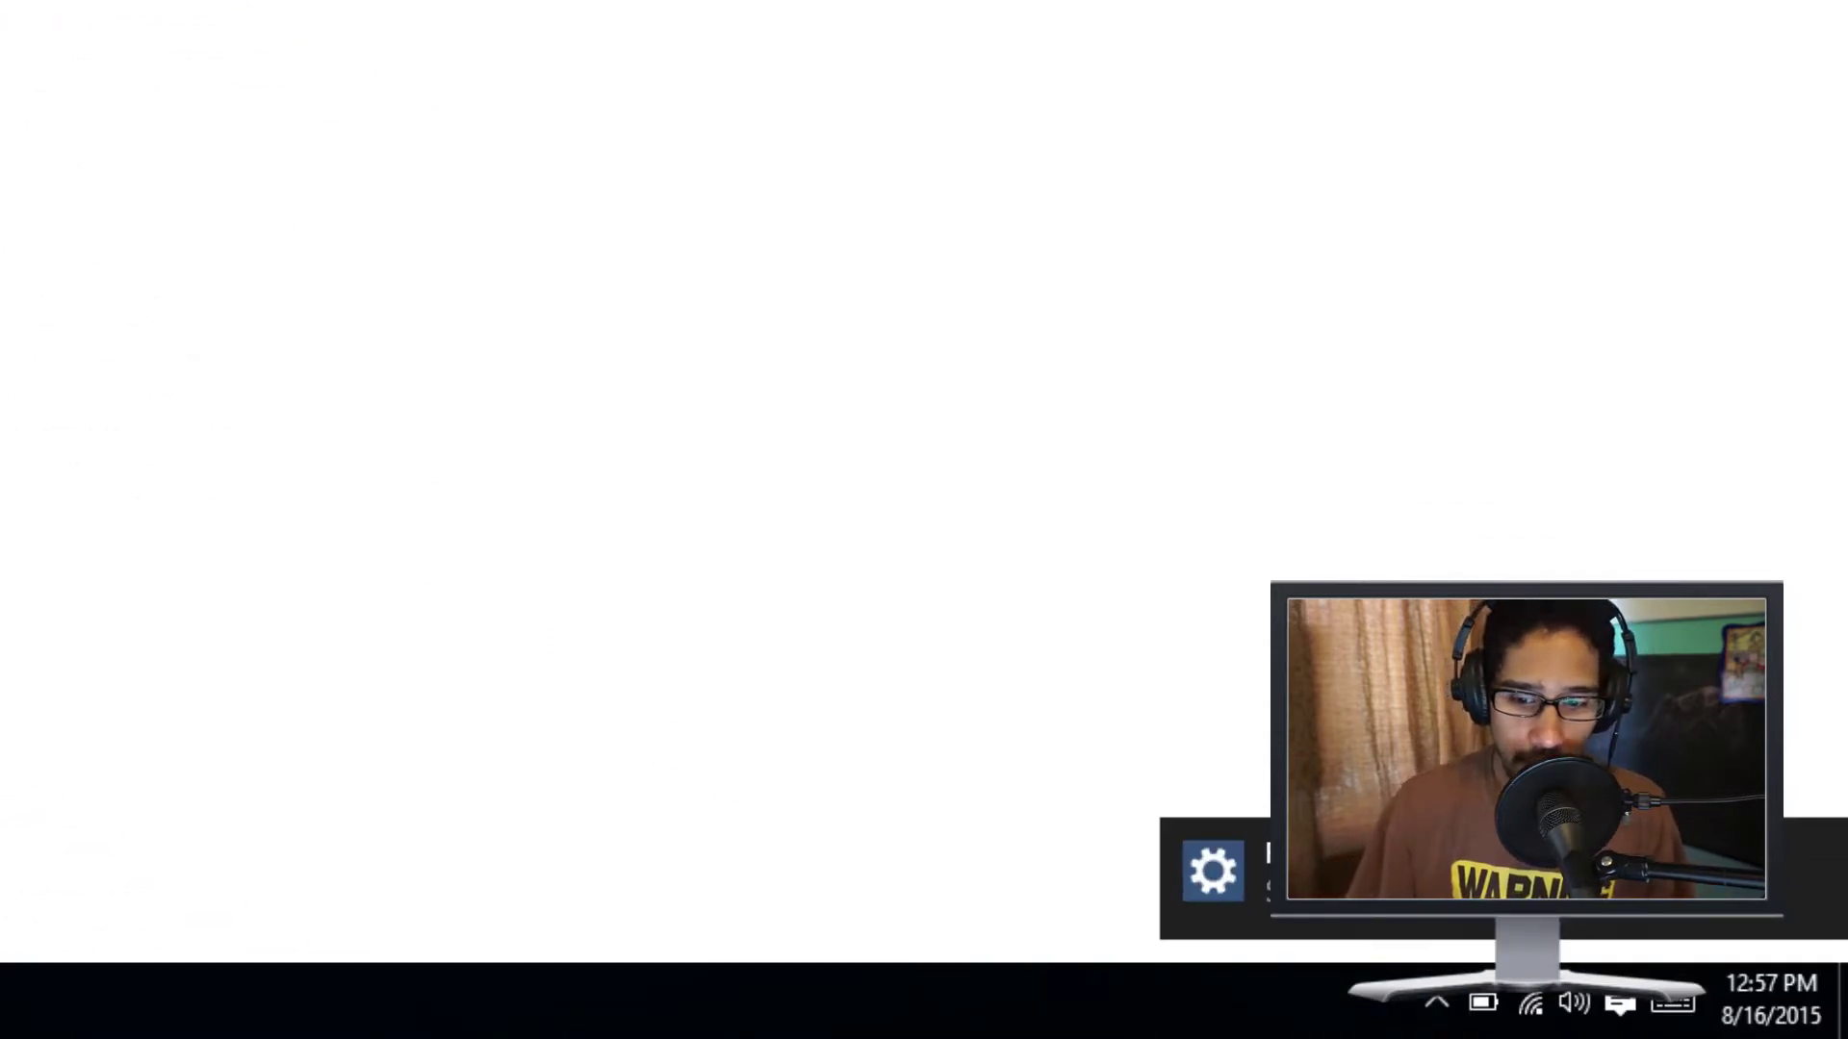
mouse_move(1453, 926)
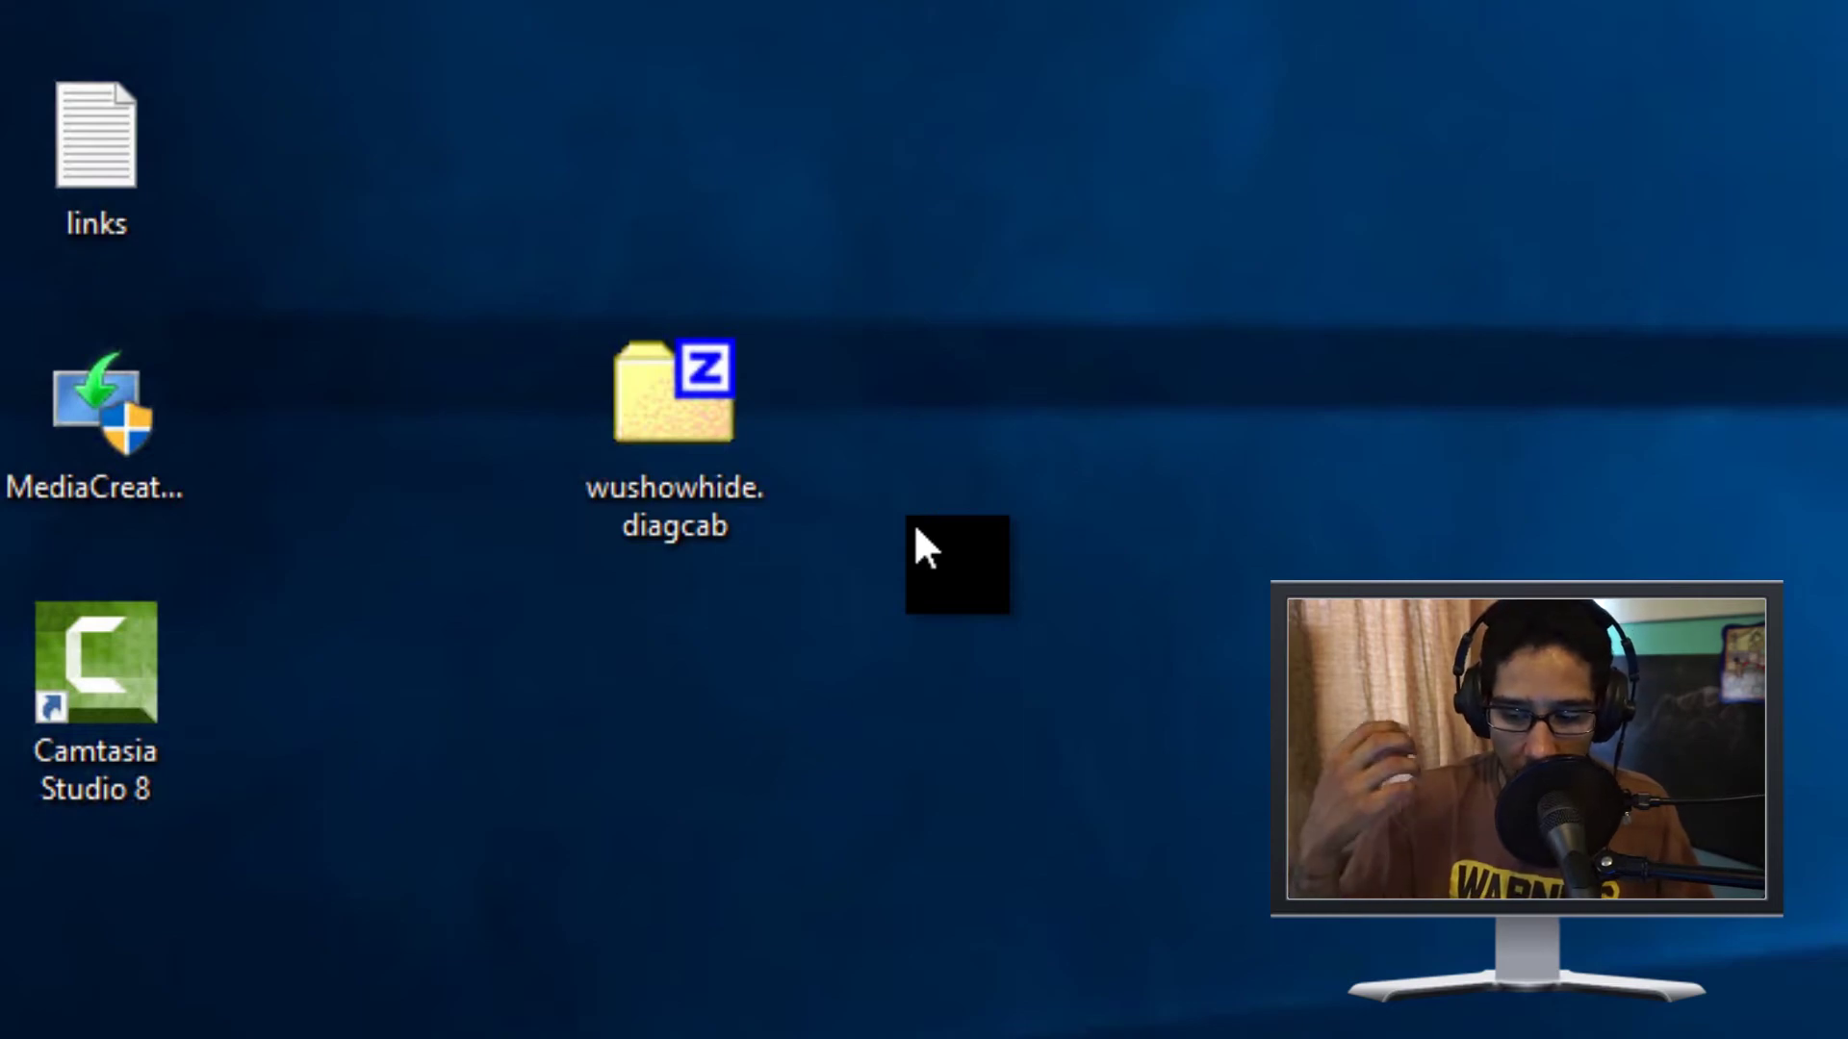
- Extract the wushowhide file from the wushowhide.diagcab.zip archive onto the desktop and close the archive
double_click(648, 412)
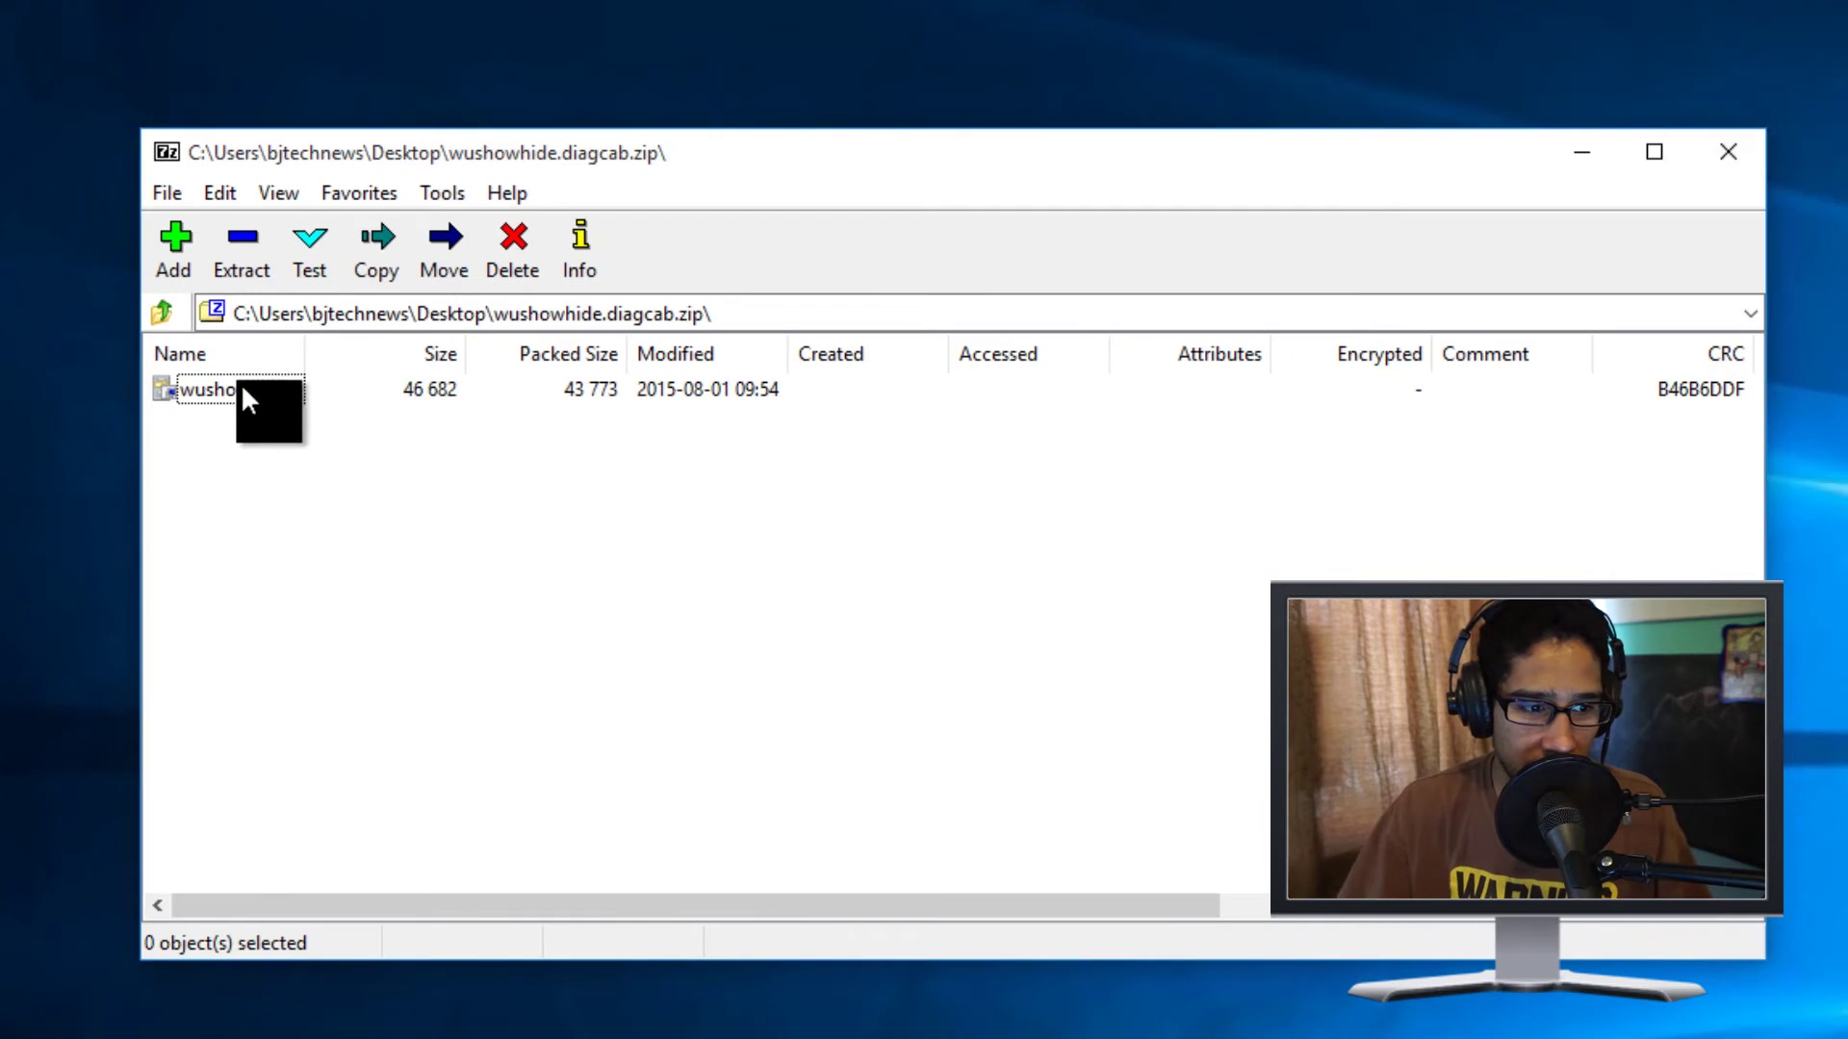
click(368, 177)
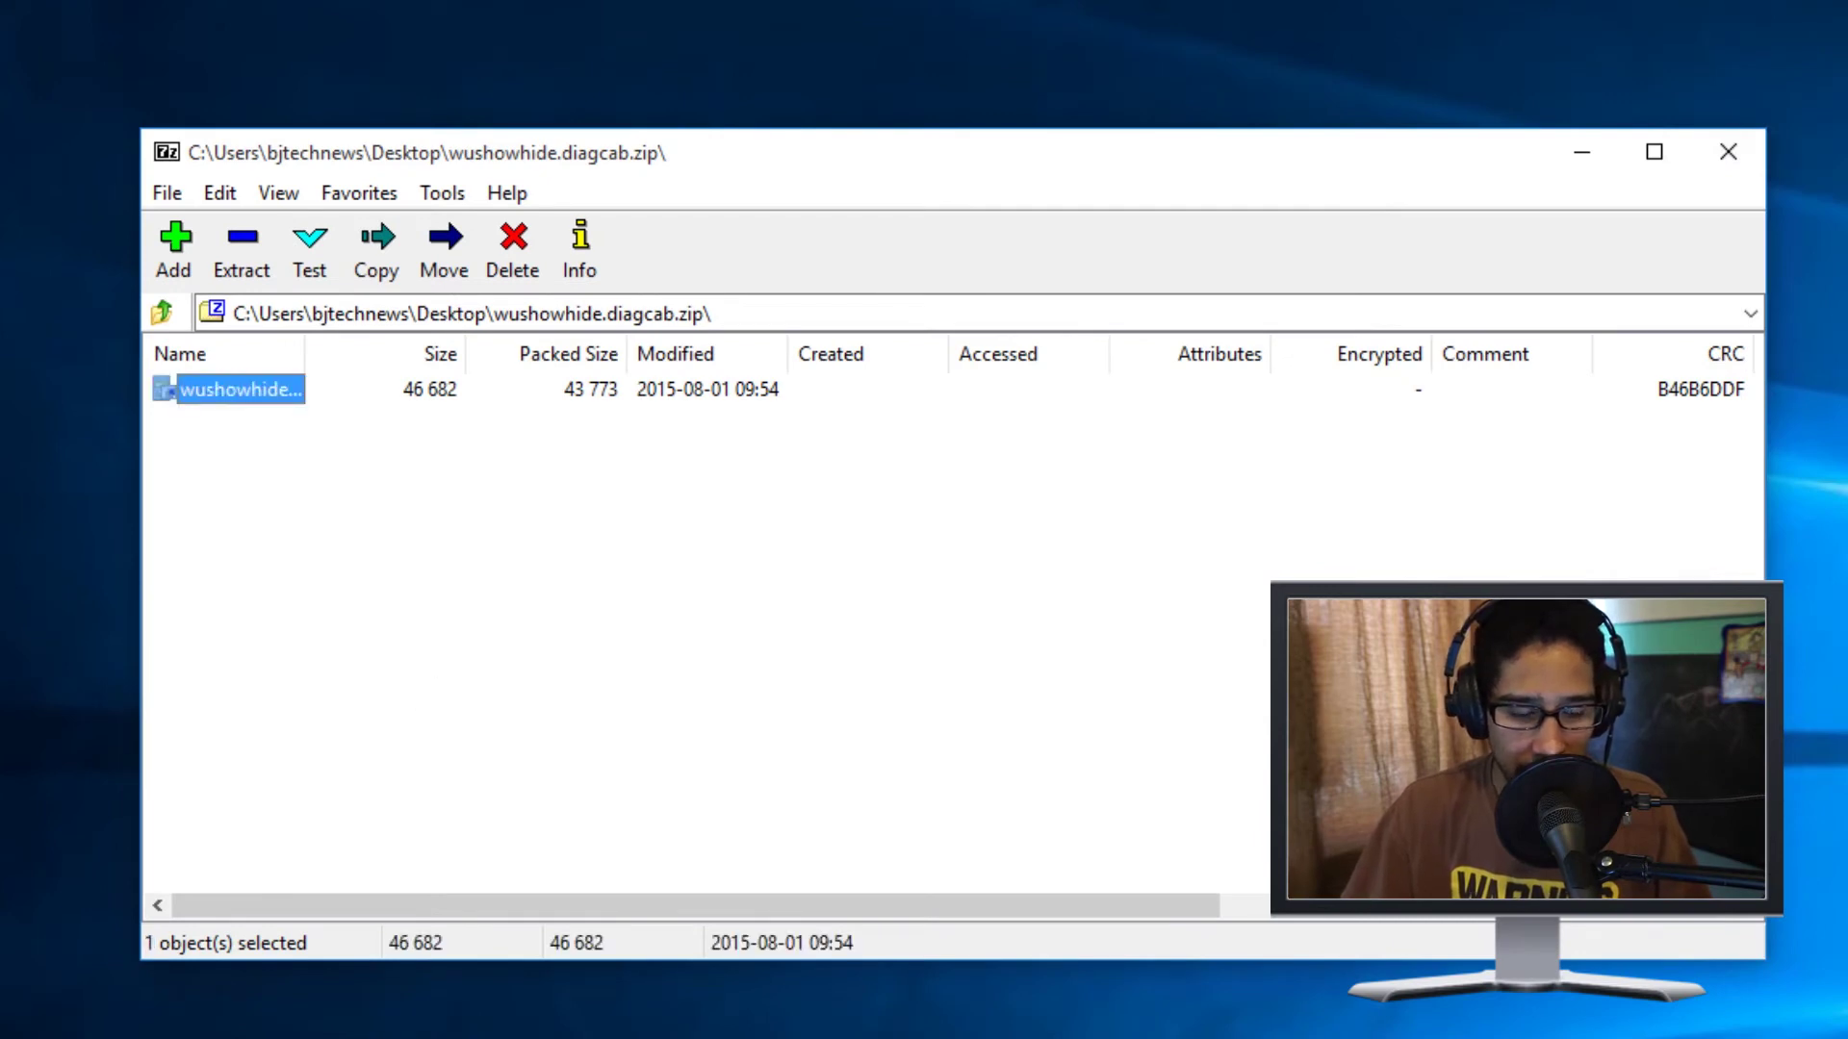
click(1728, 151)
drag(341, 808, 14, 8)
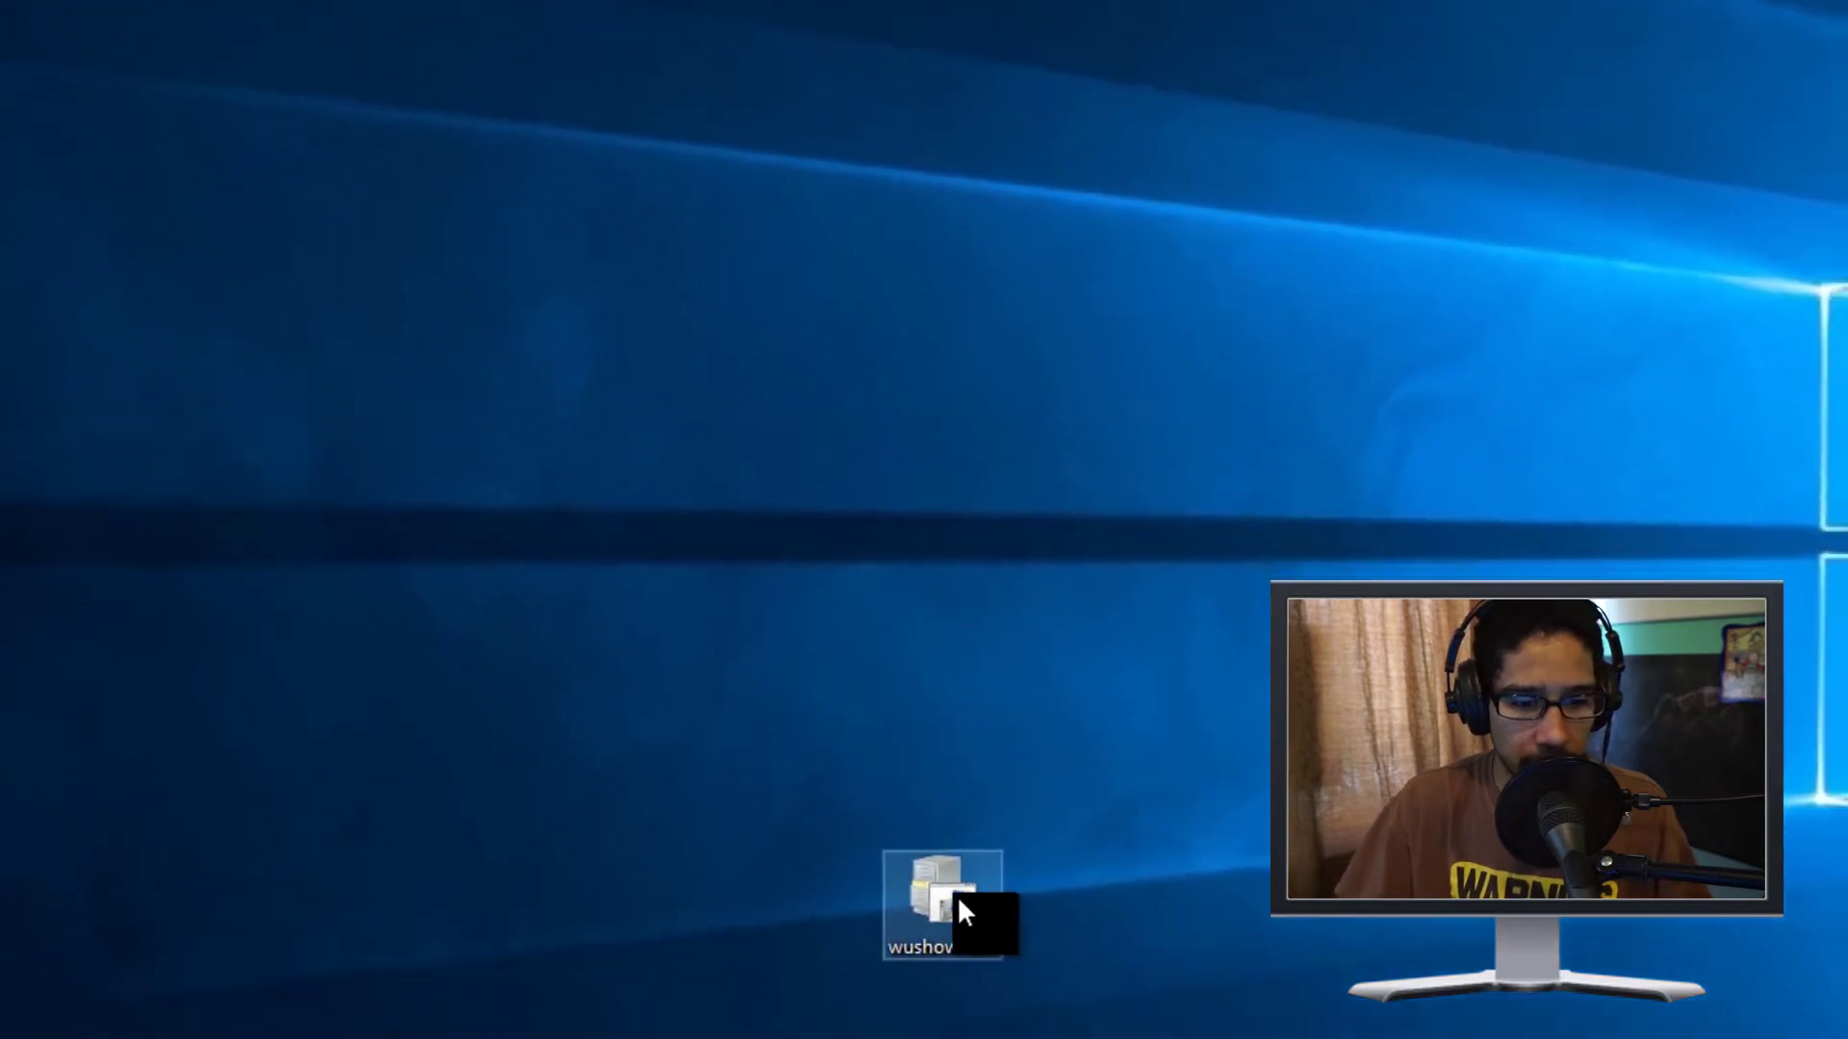
drag(962, 910, 565, 379)
- Run the extracted troubleshooter, choose to hide updates, and select the Realtek USB 2.0 Card Reader update
double_click(565, 379)
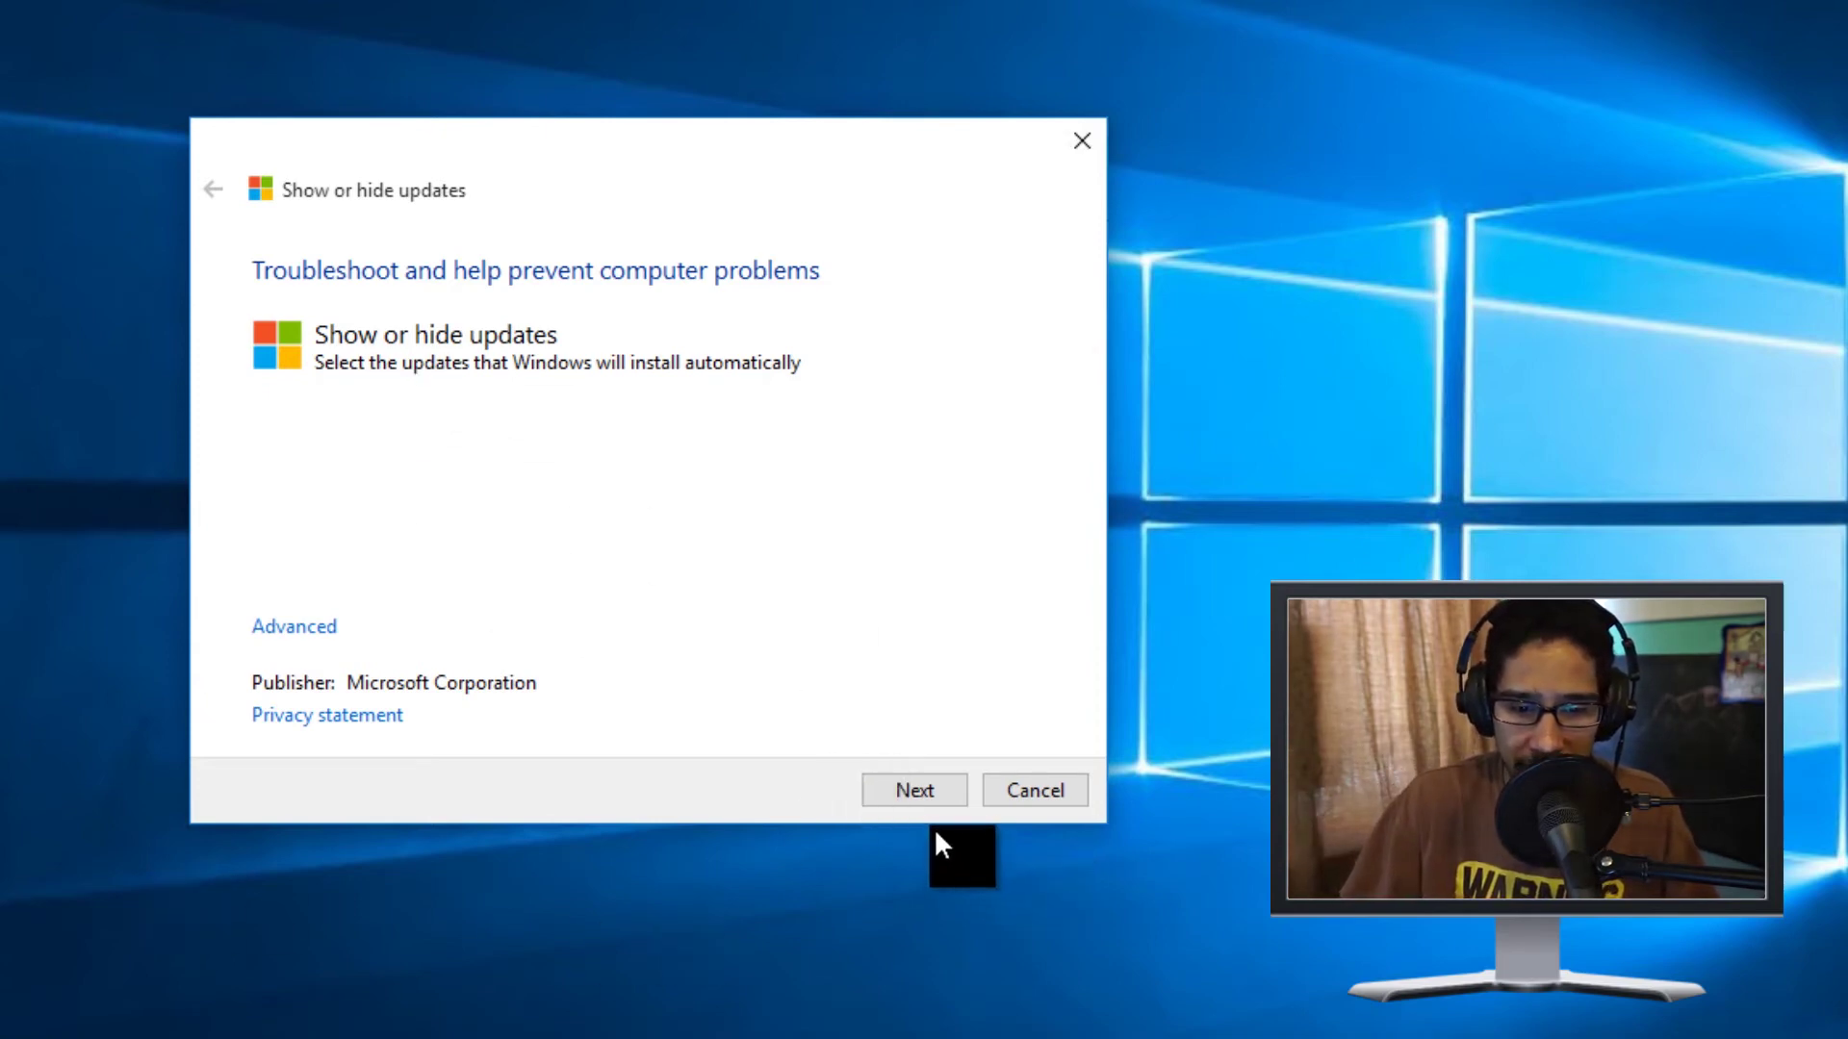
click(904, 795)
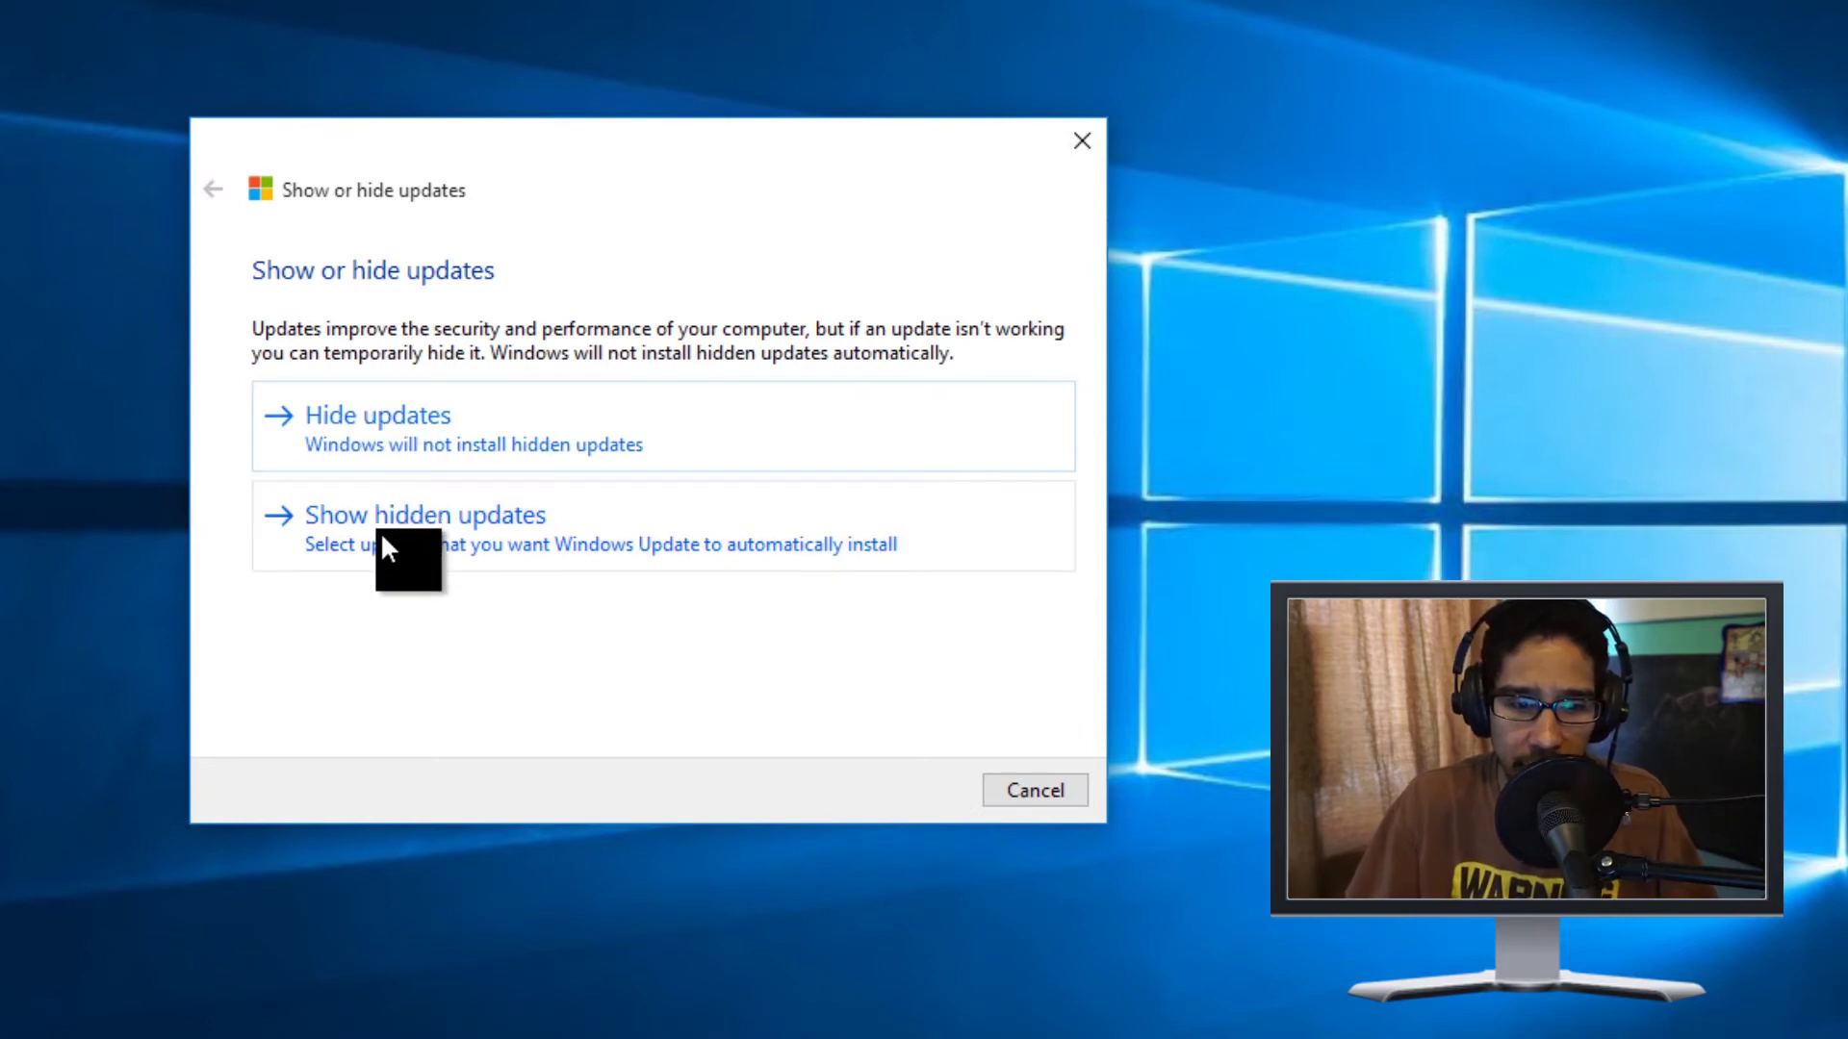
click(393, 443)
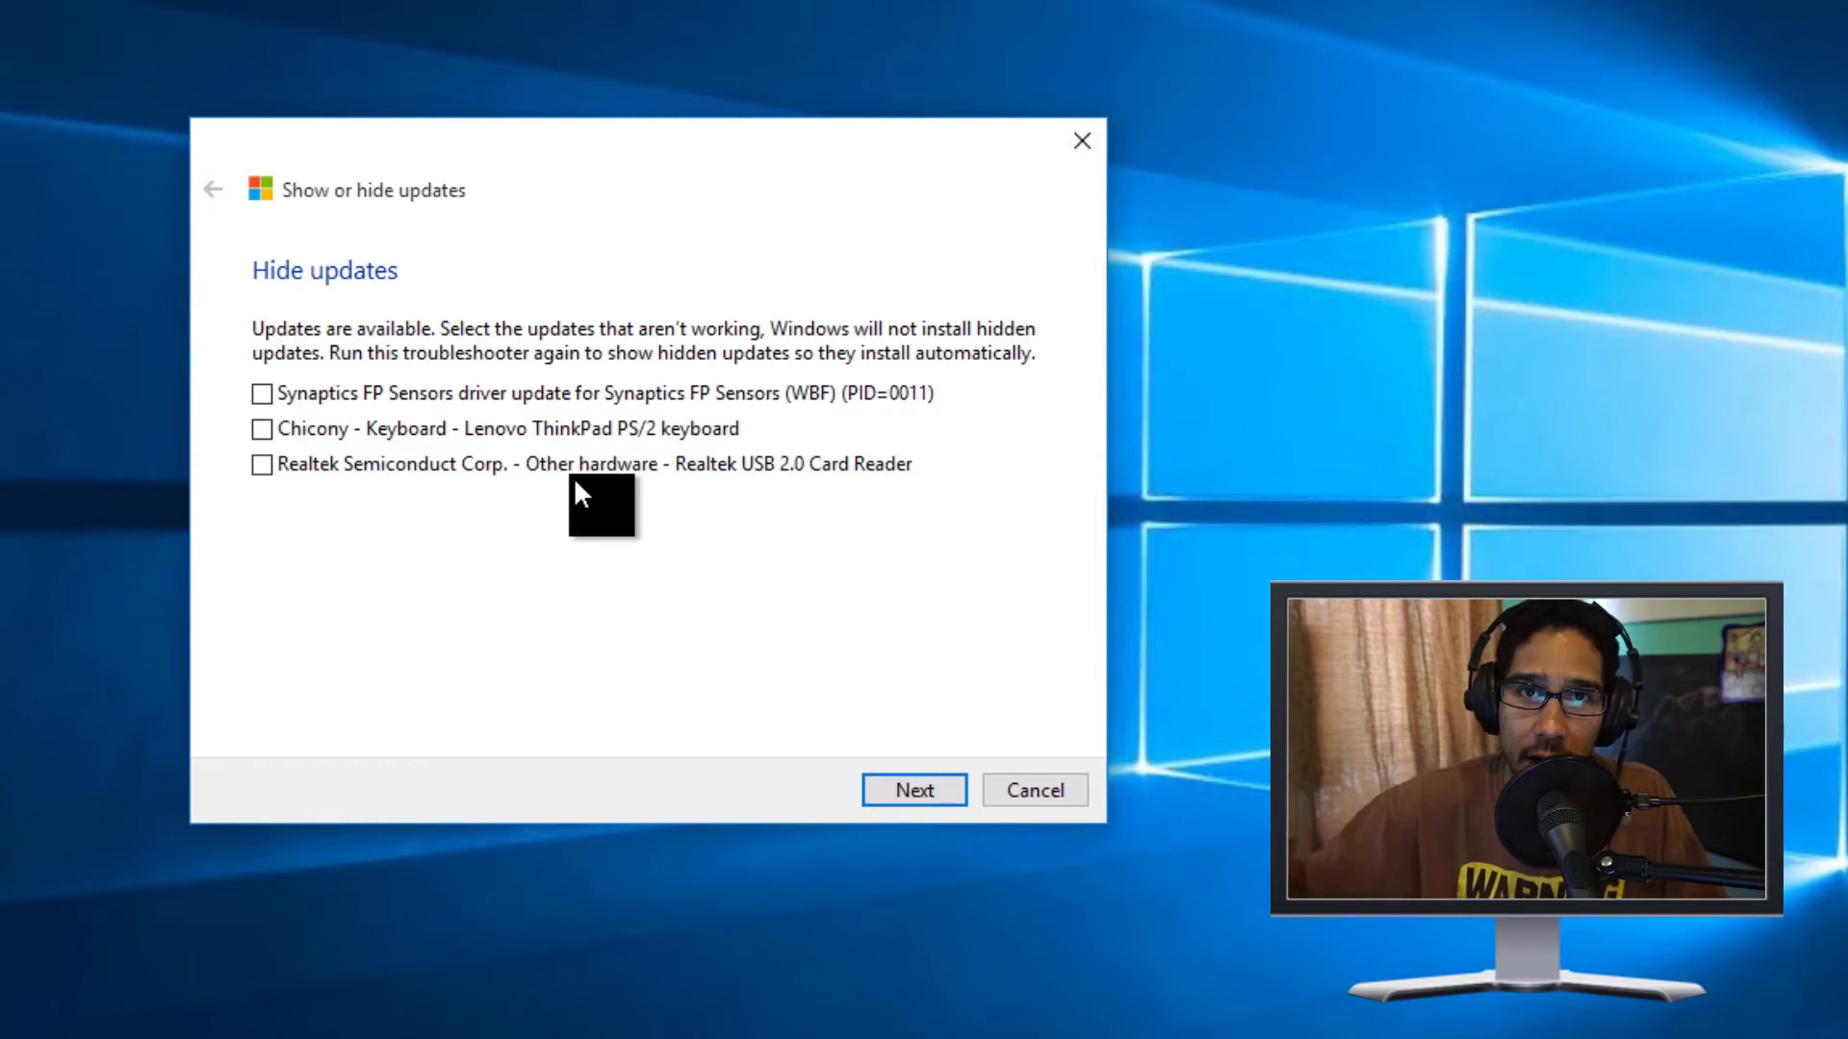
click(263, 464)
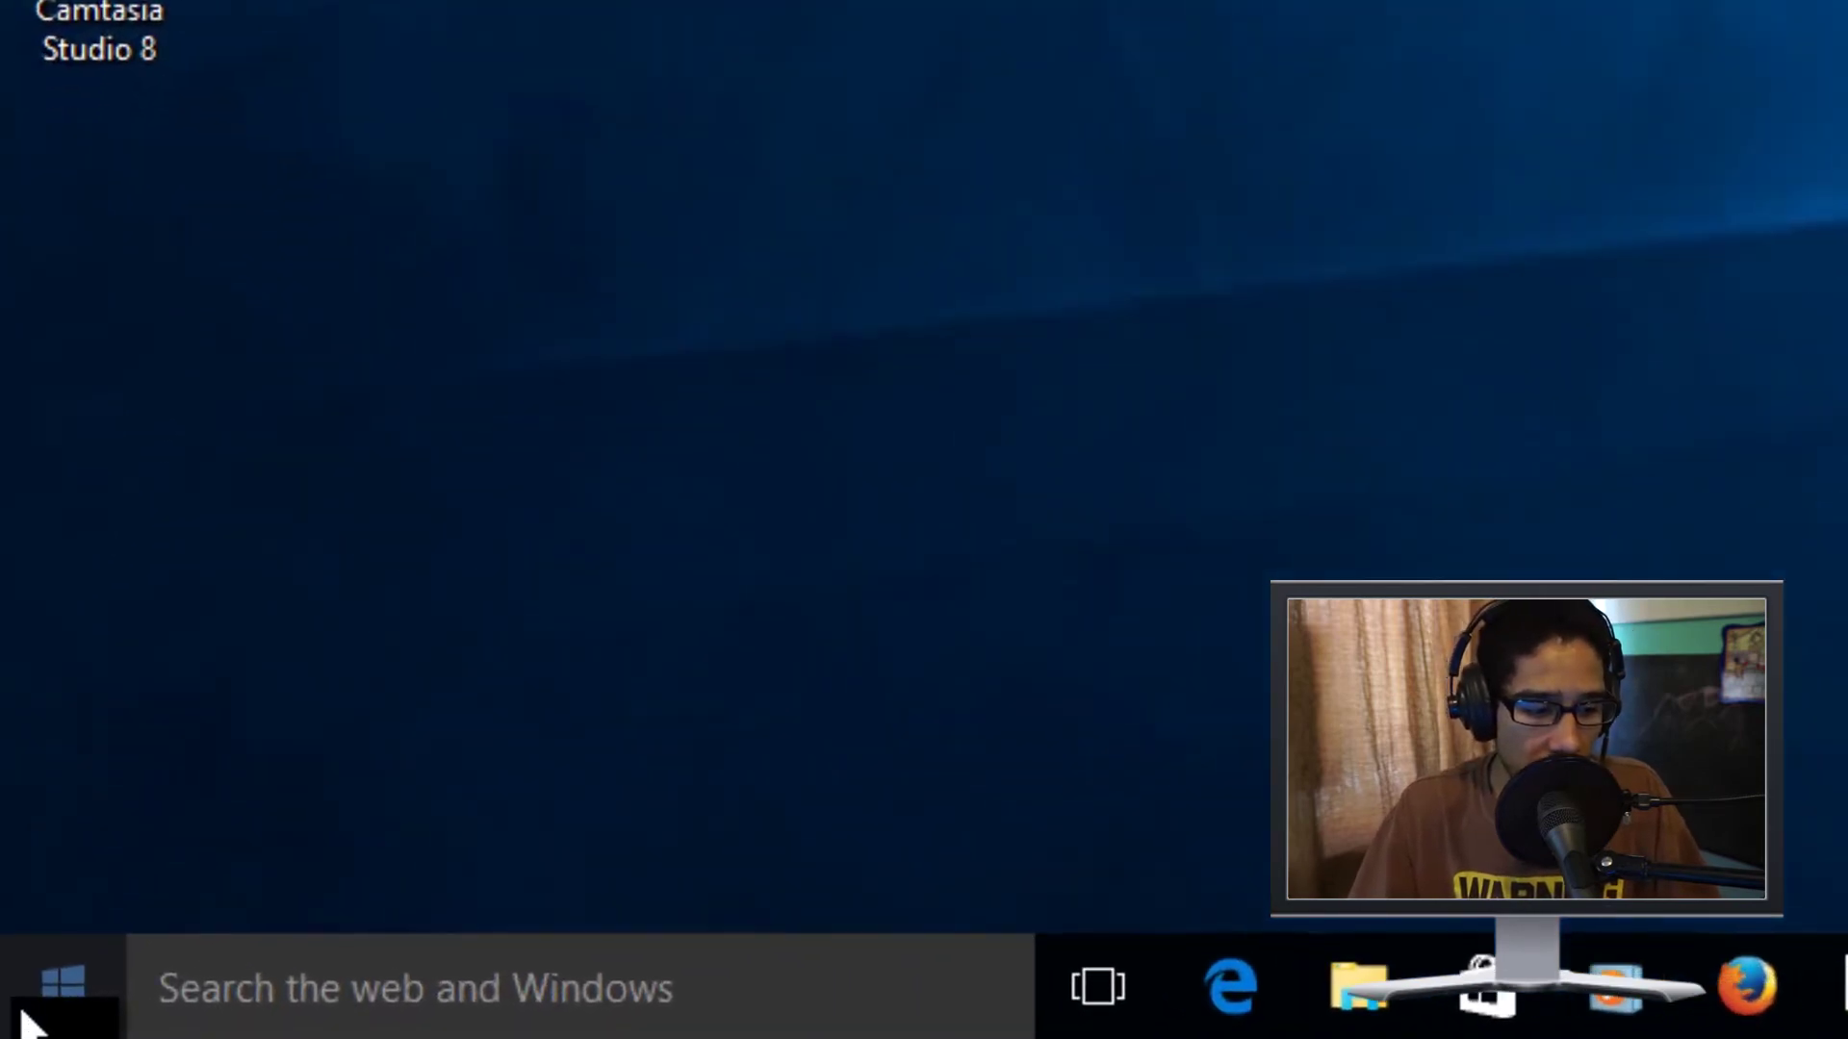
- Check the installed Windows edition in the computer's System information, then close it
right_click(63, 1006)
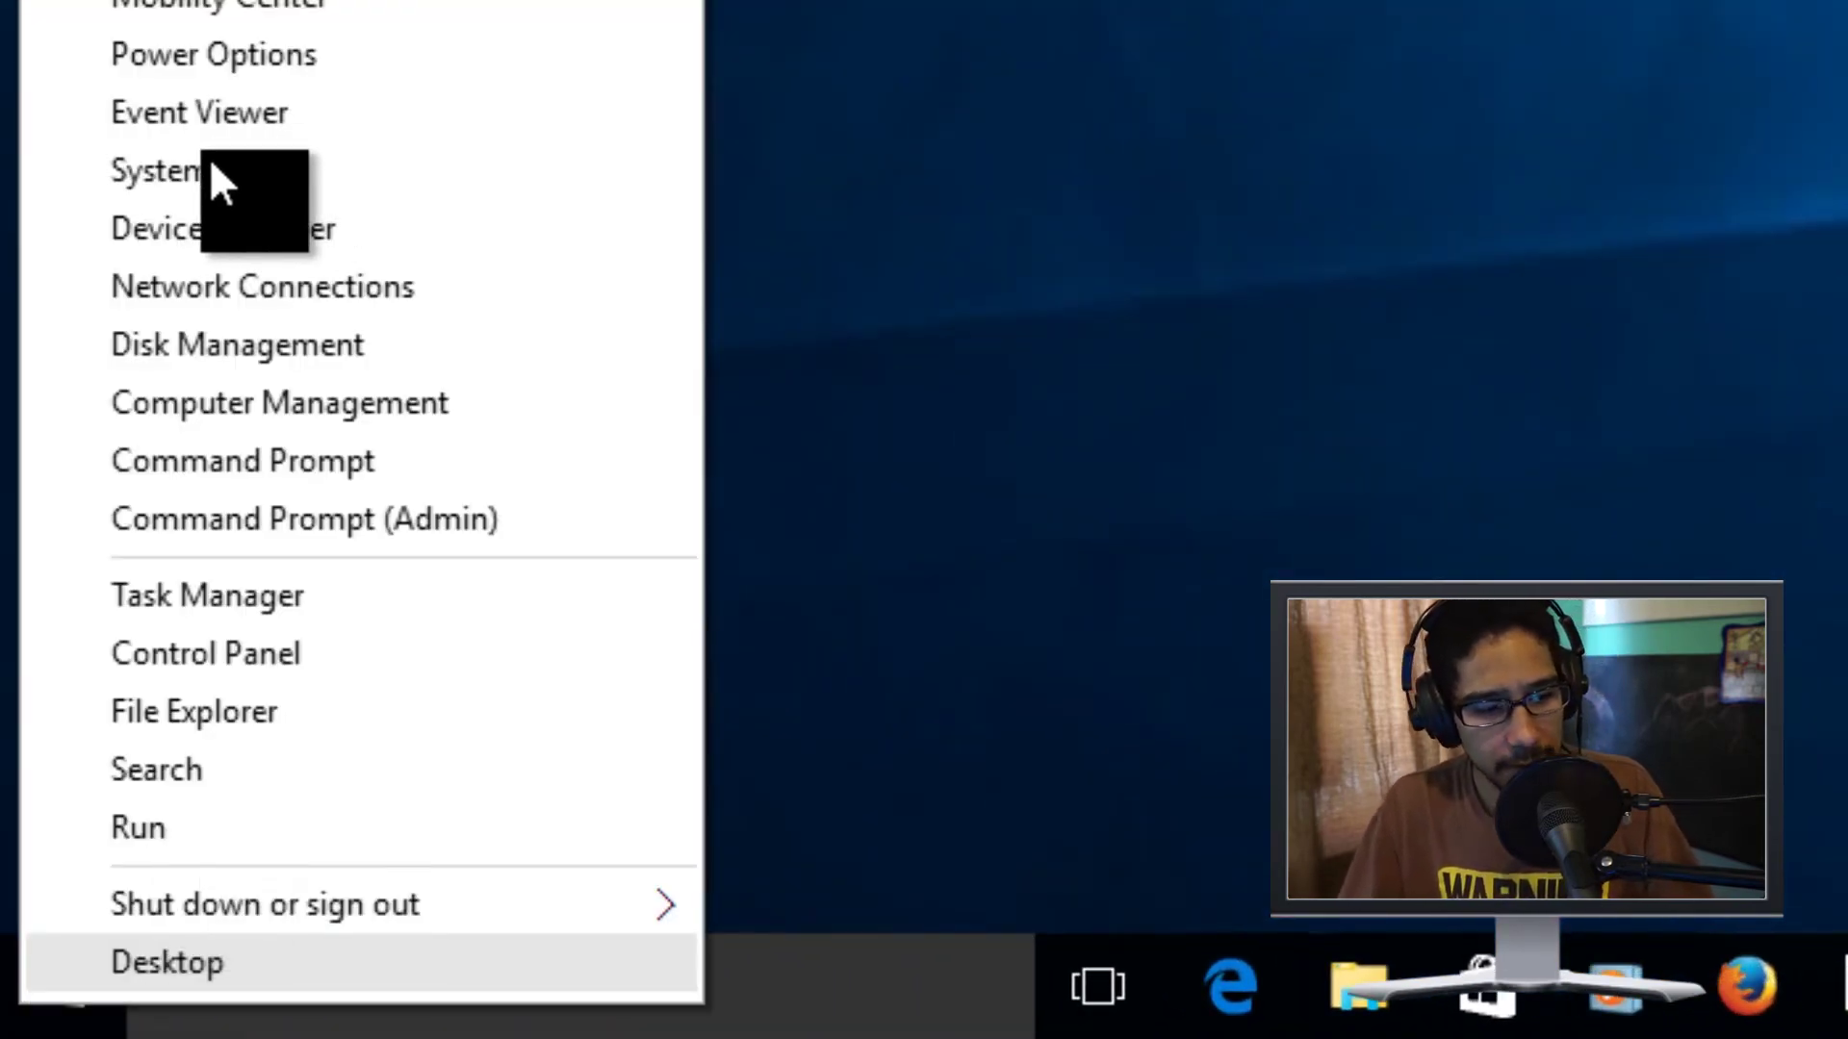
click(134, 179)
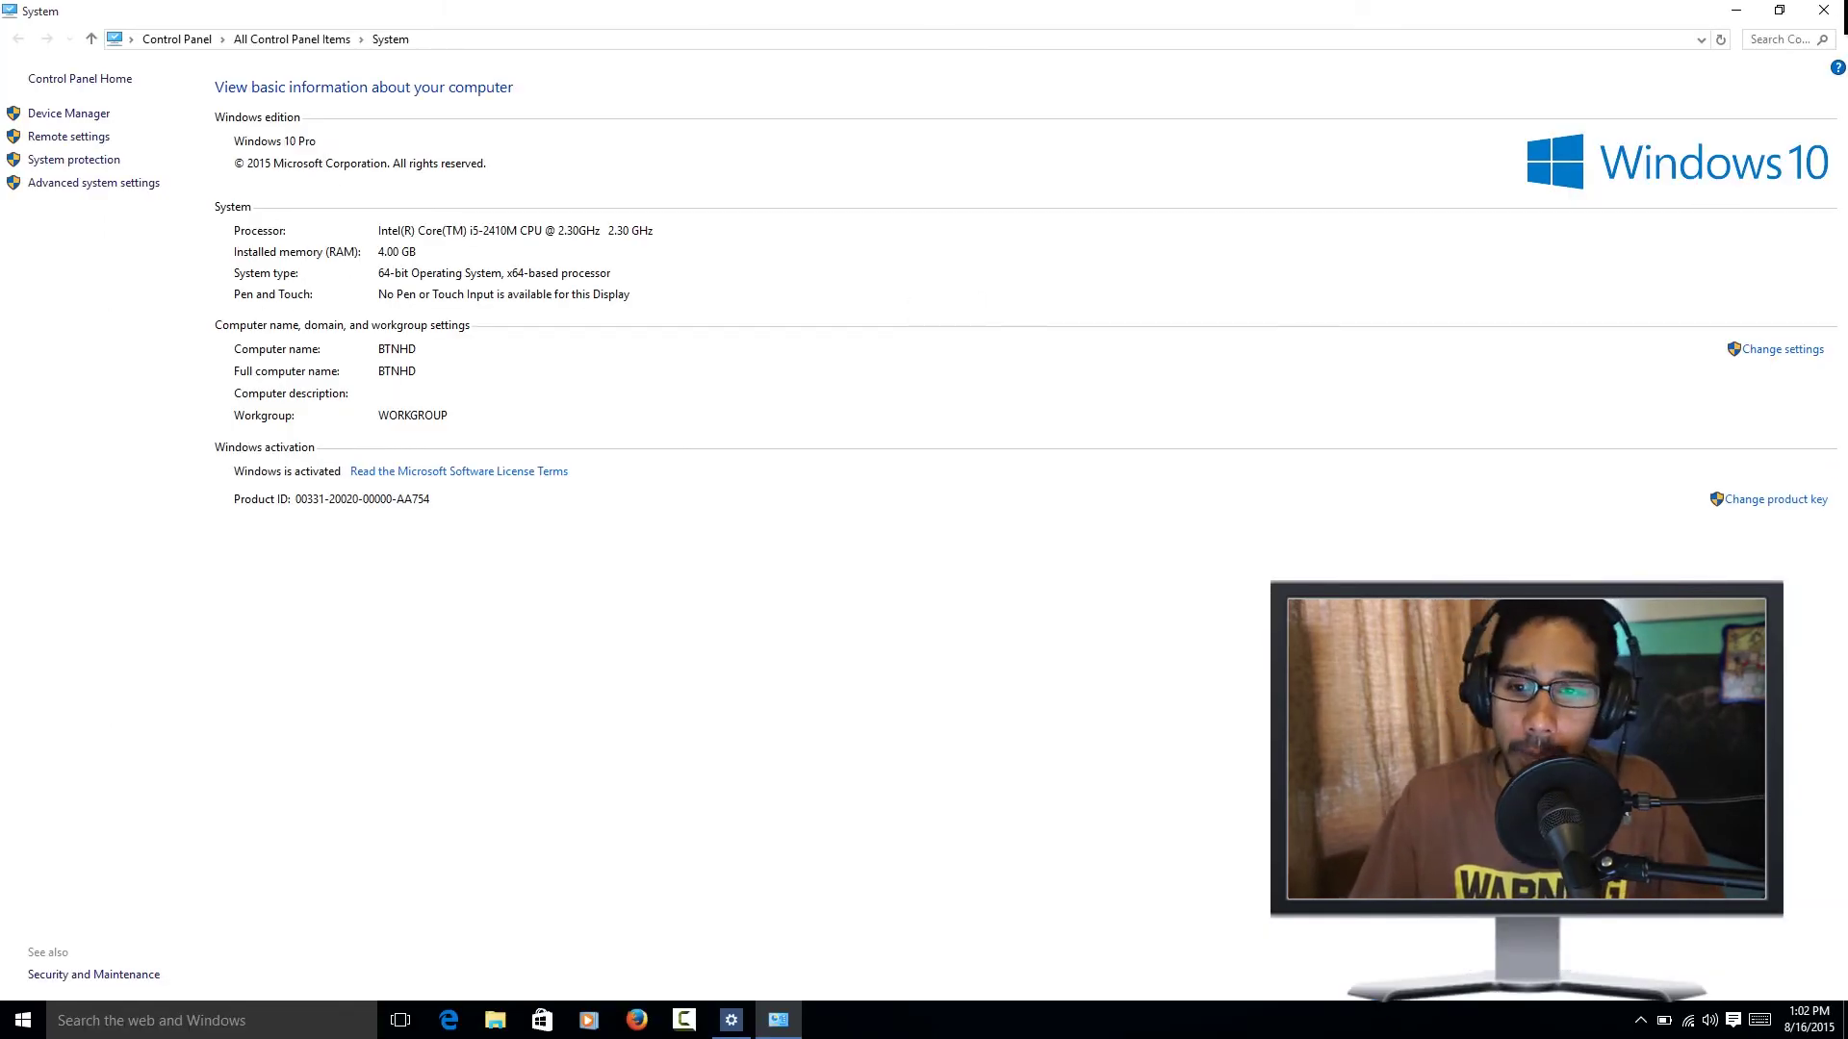
click(1824, 10)
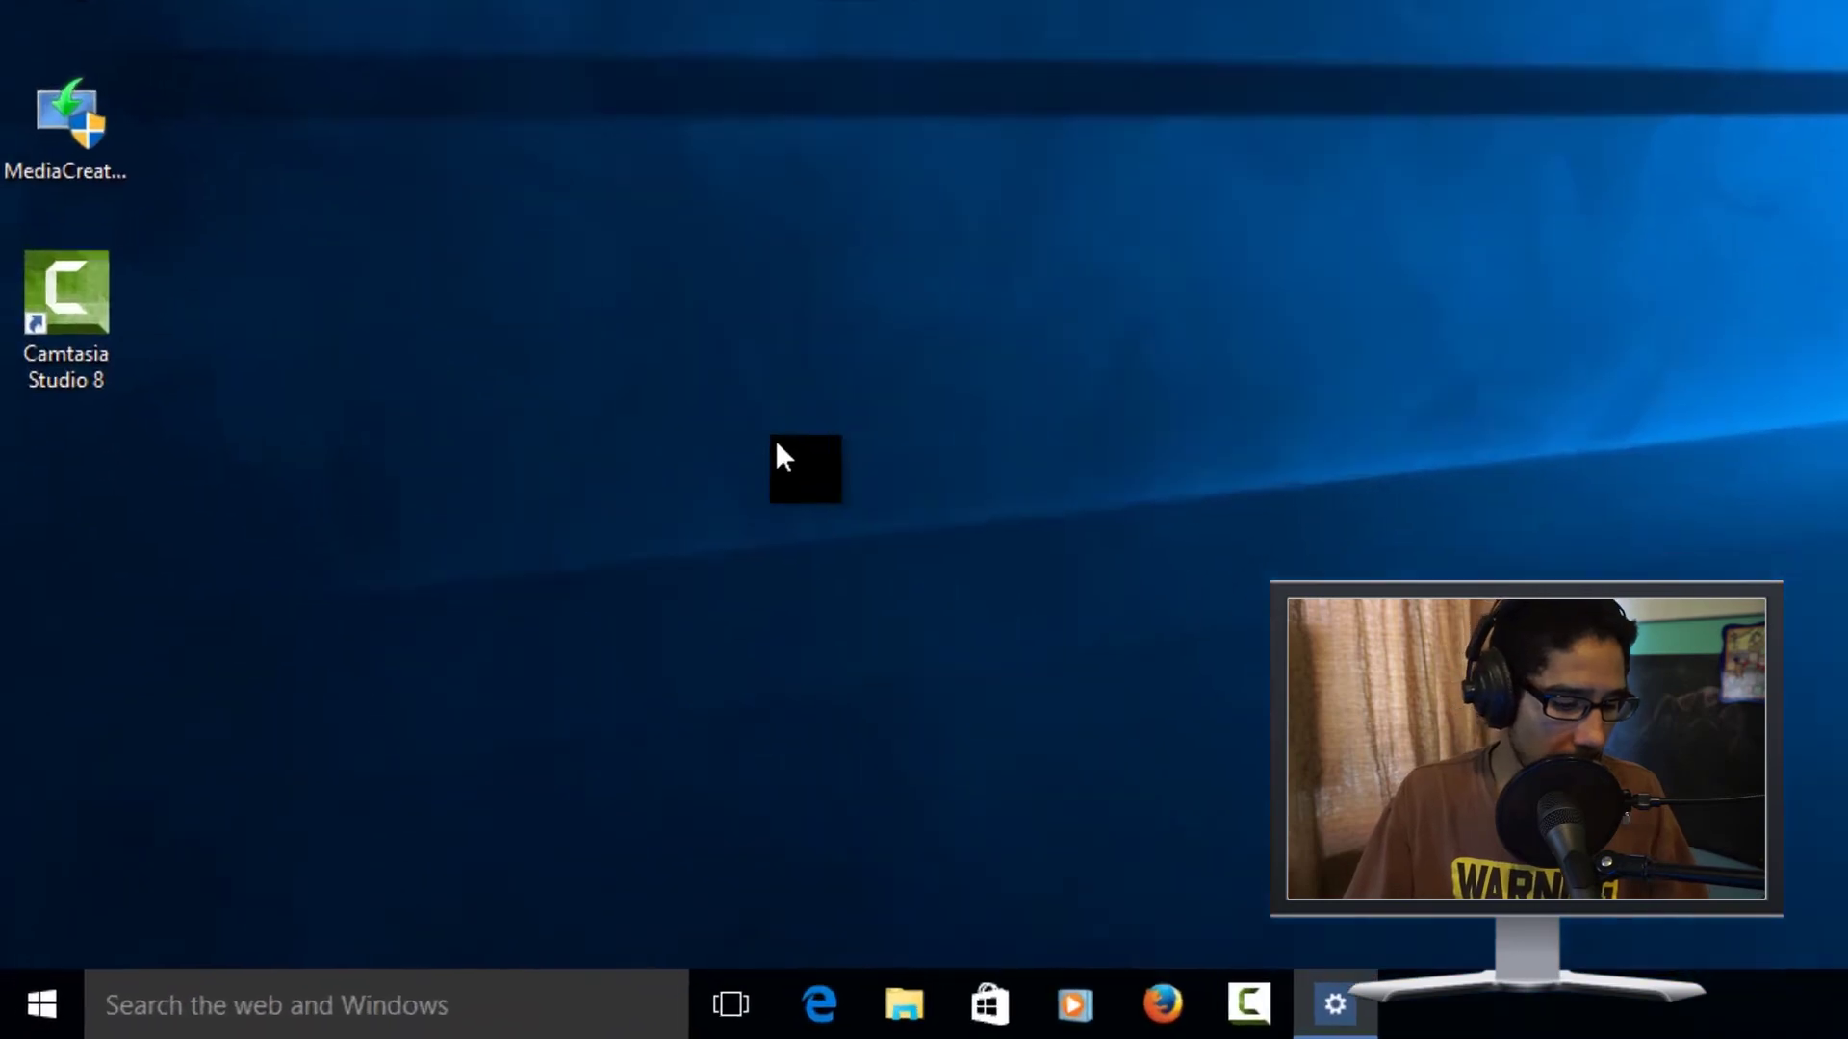
- Run gpedit.msc to open the Local Group Policy Editor
right_click(33, 1009)
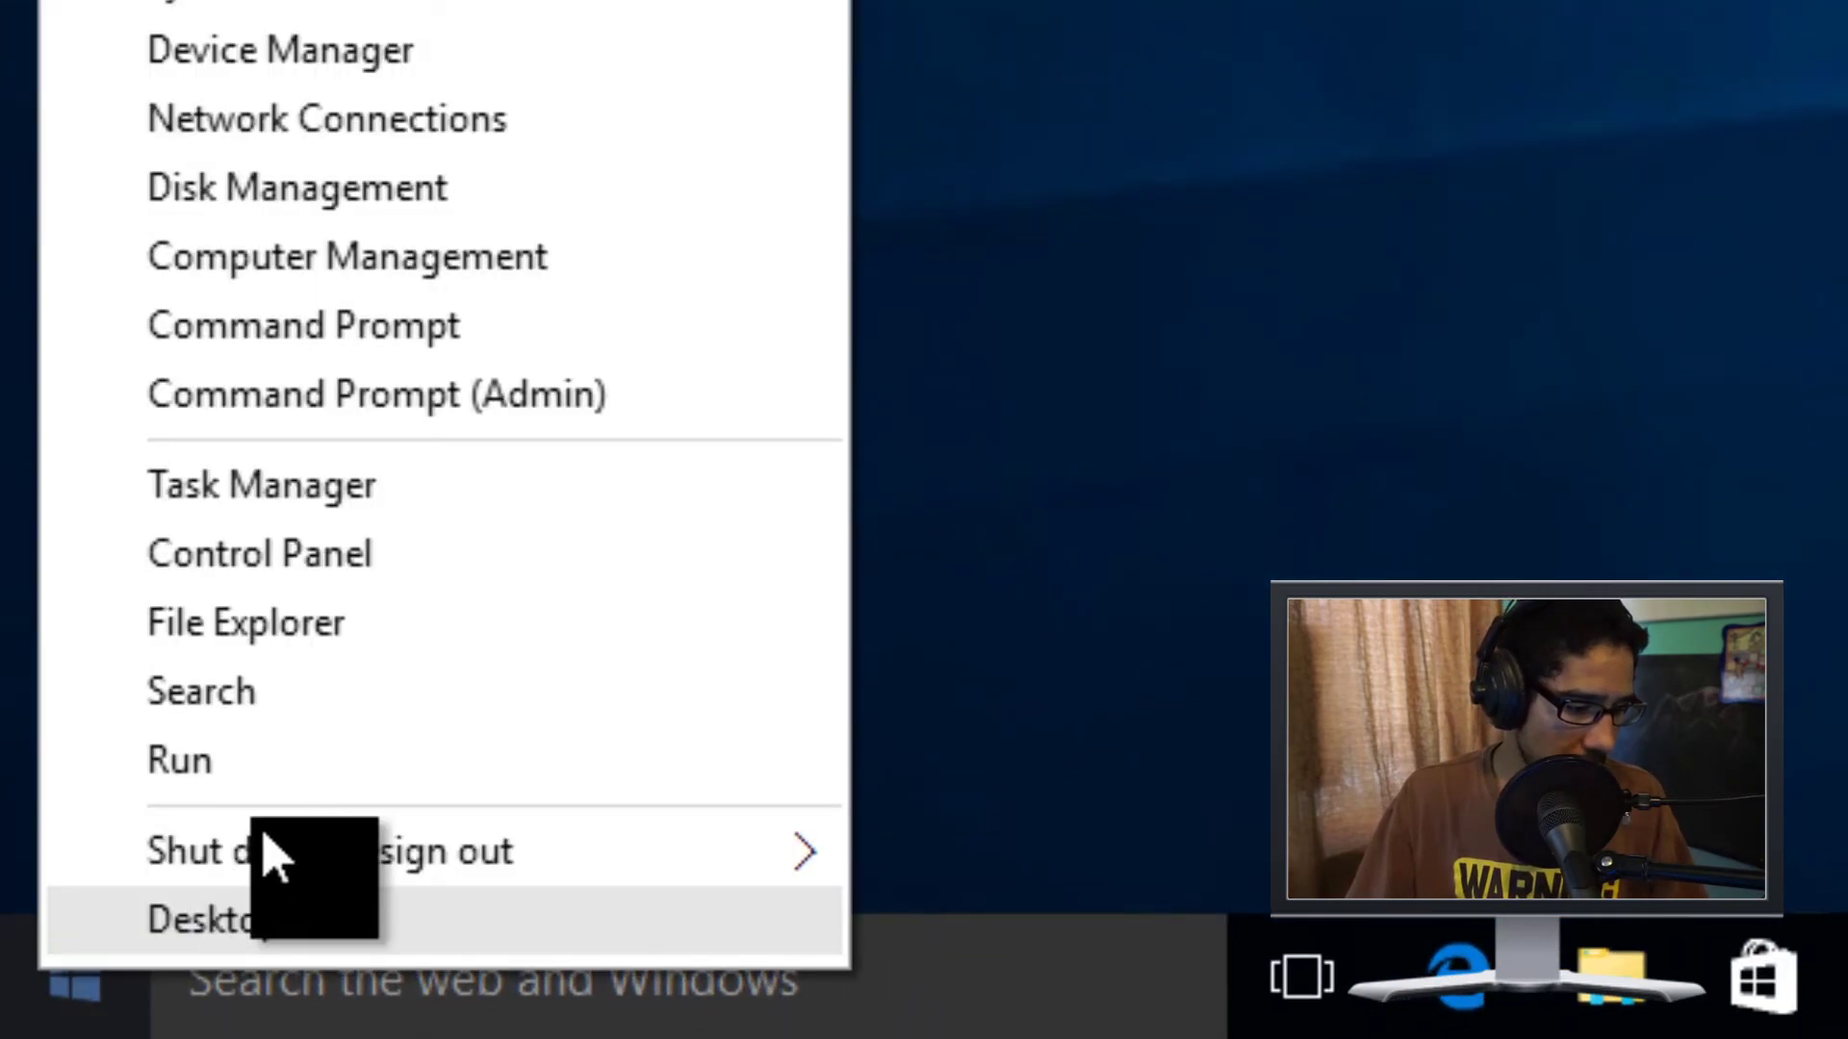
click(298, 767)
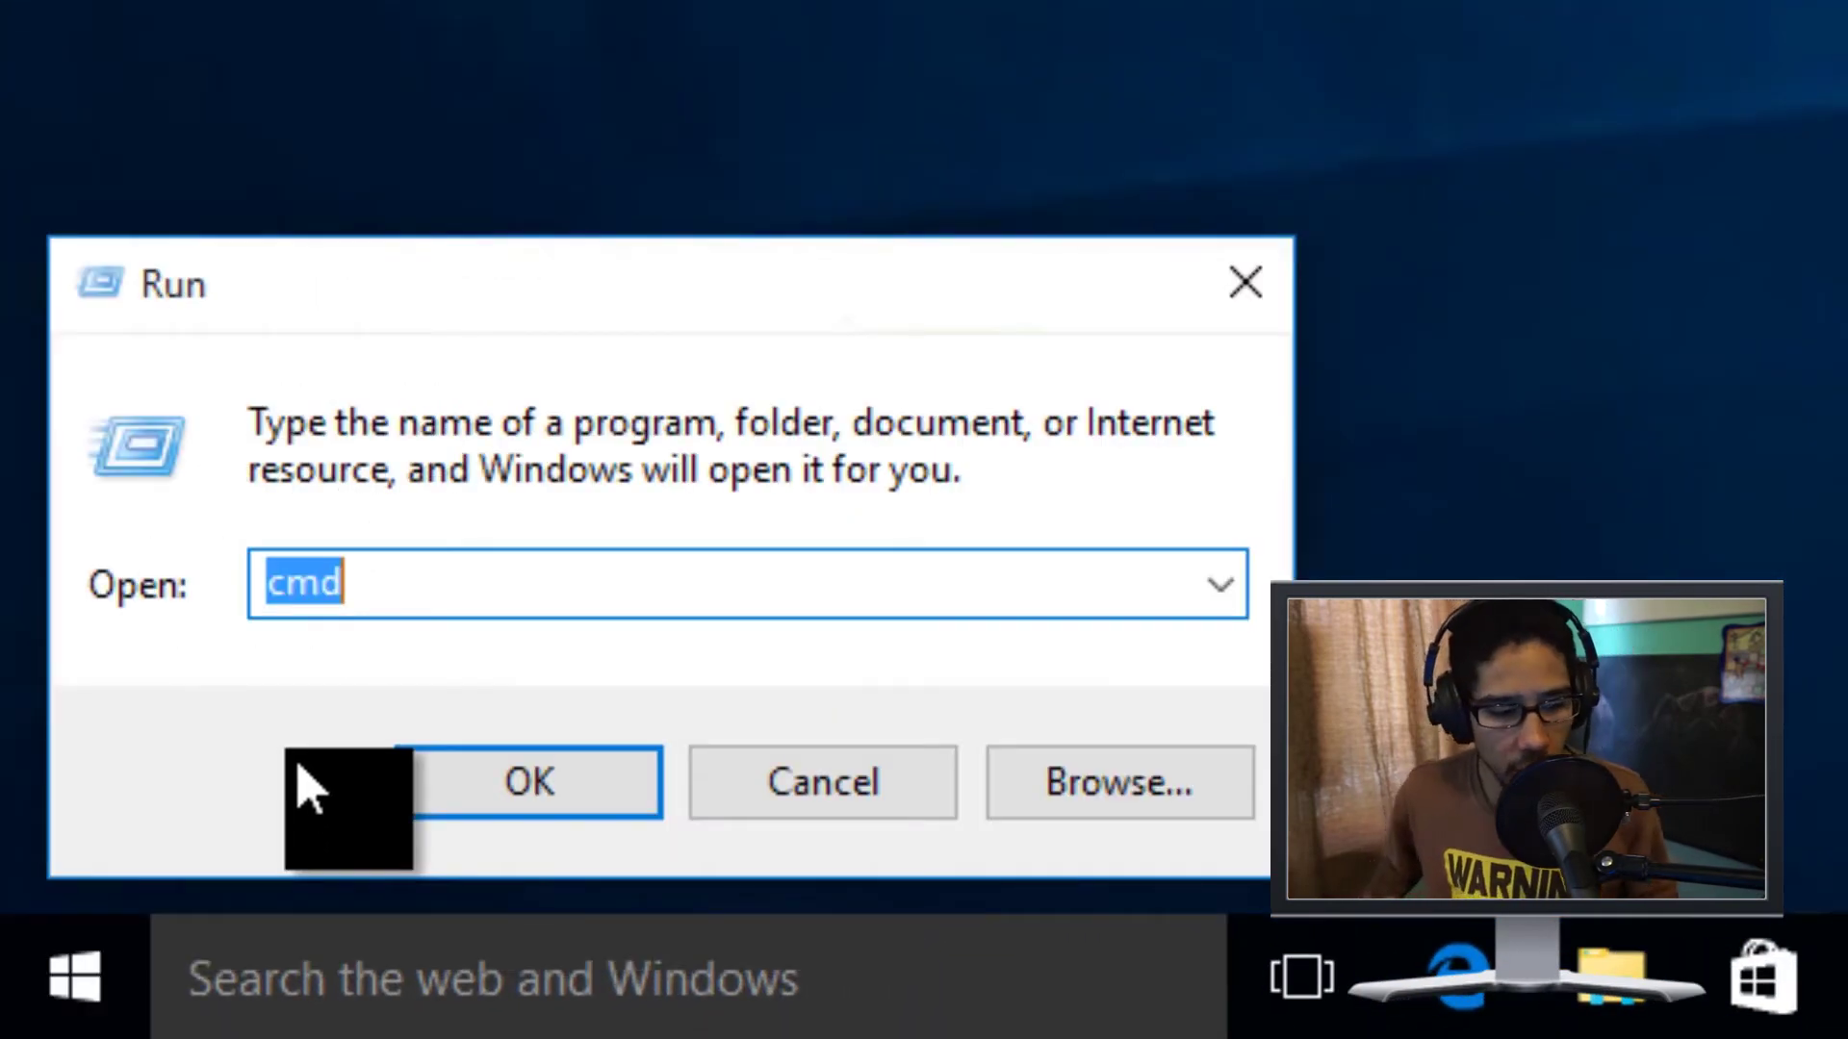
text(g)
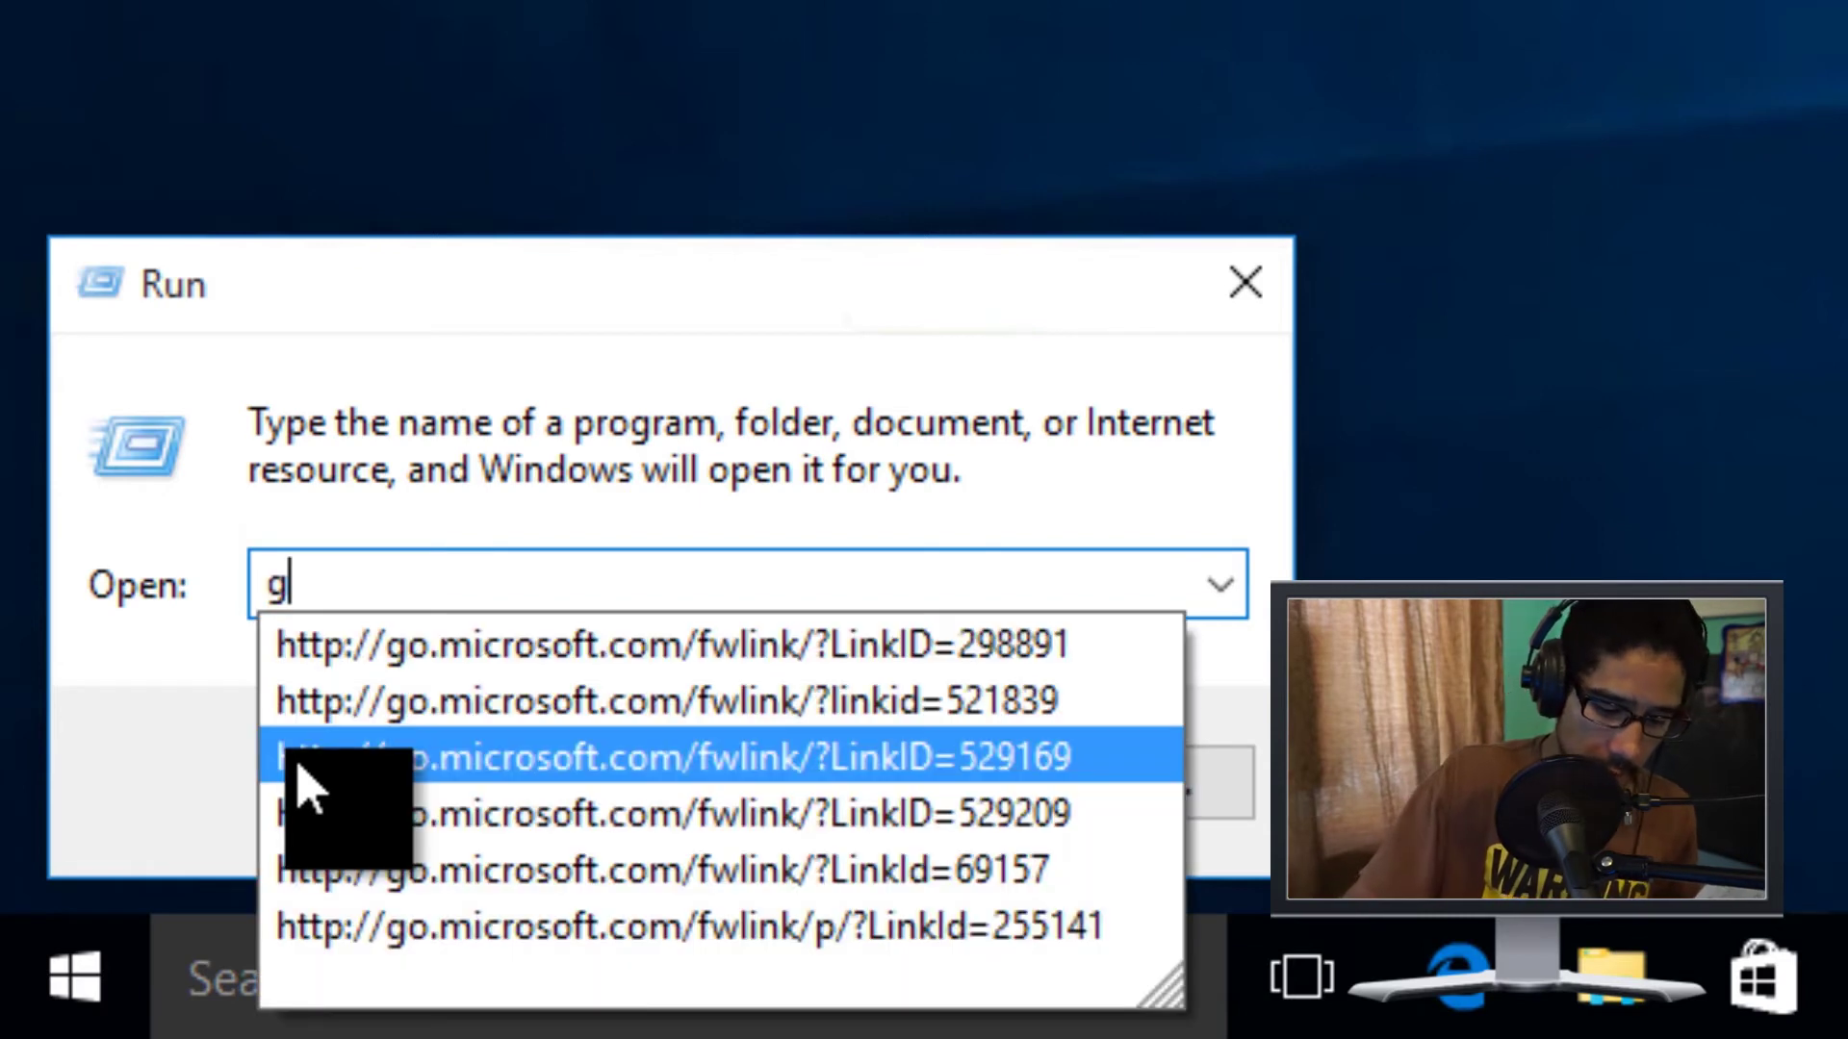
text(pedit)
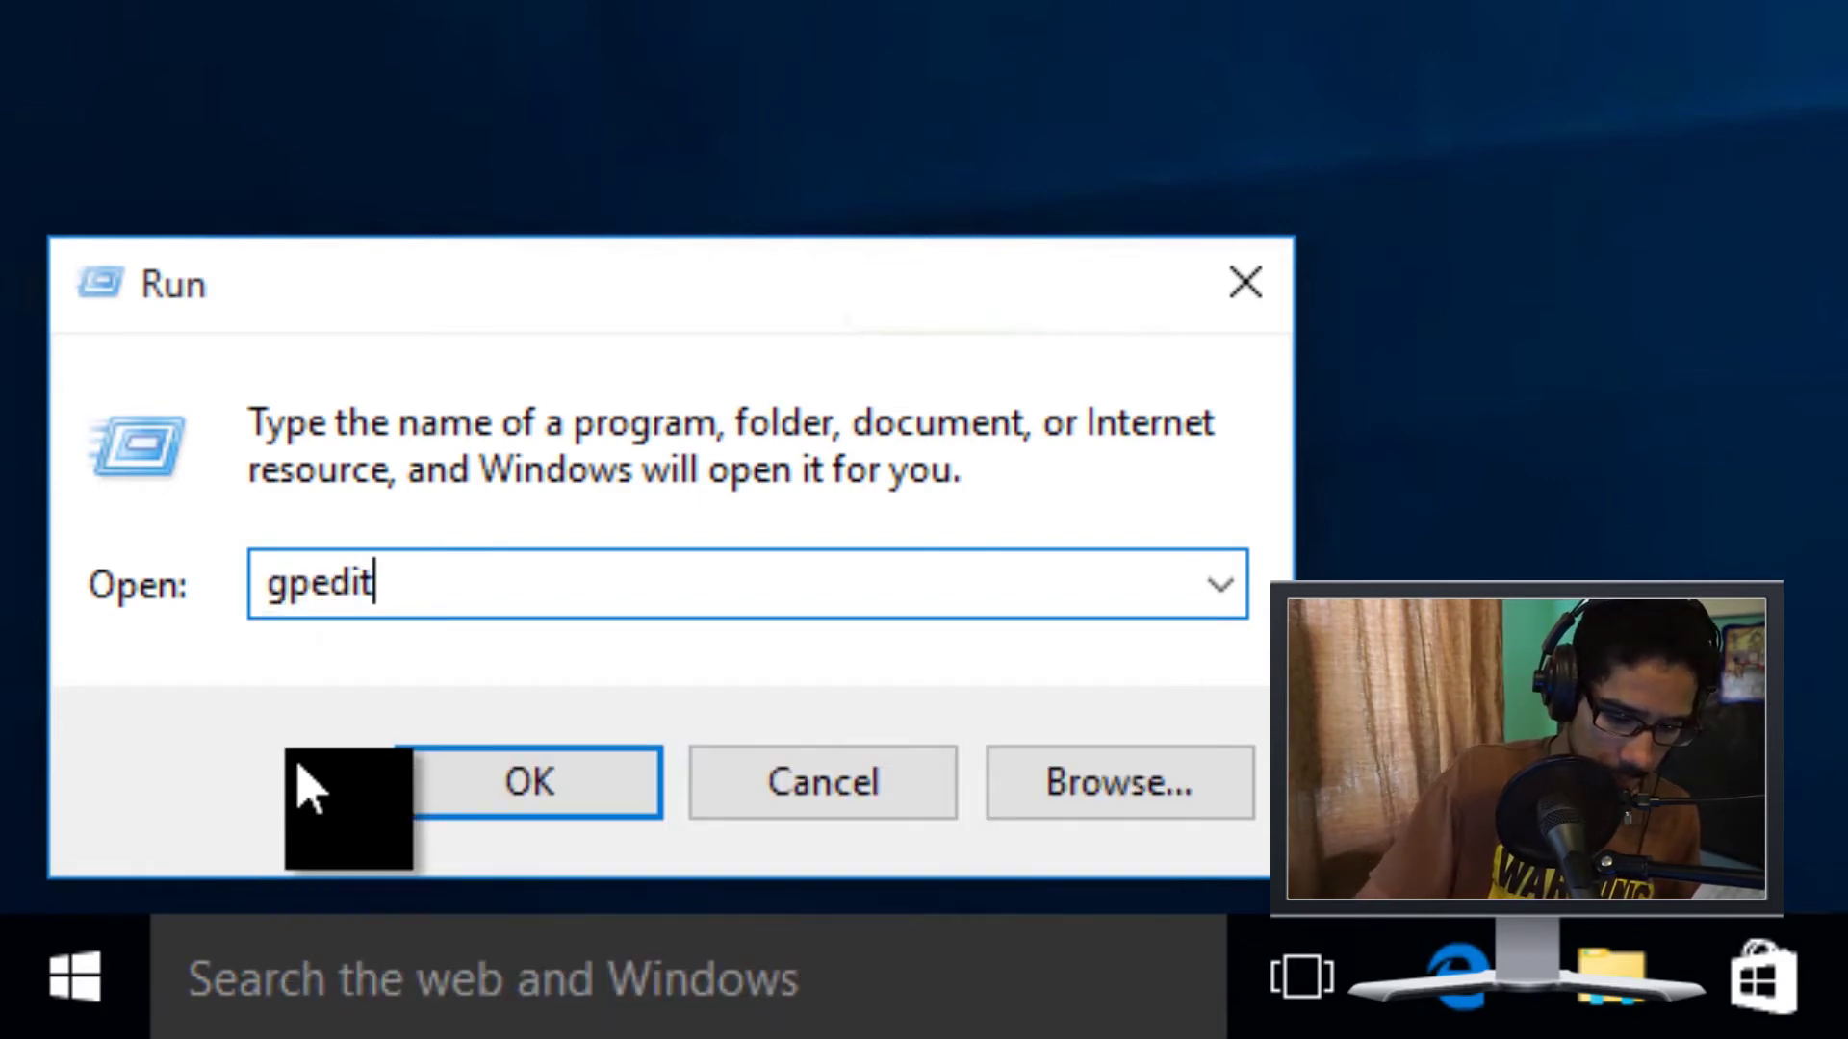
text(.msc)
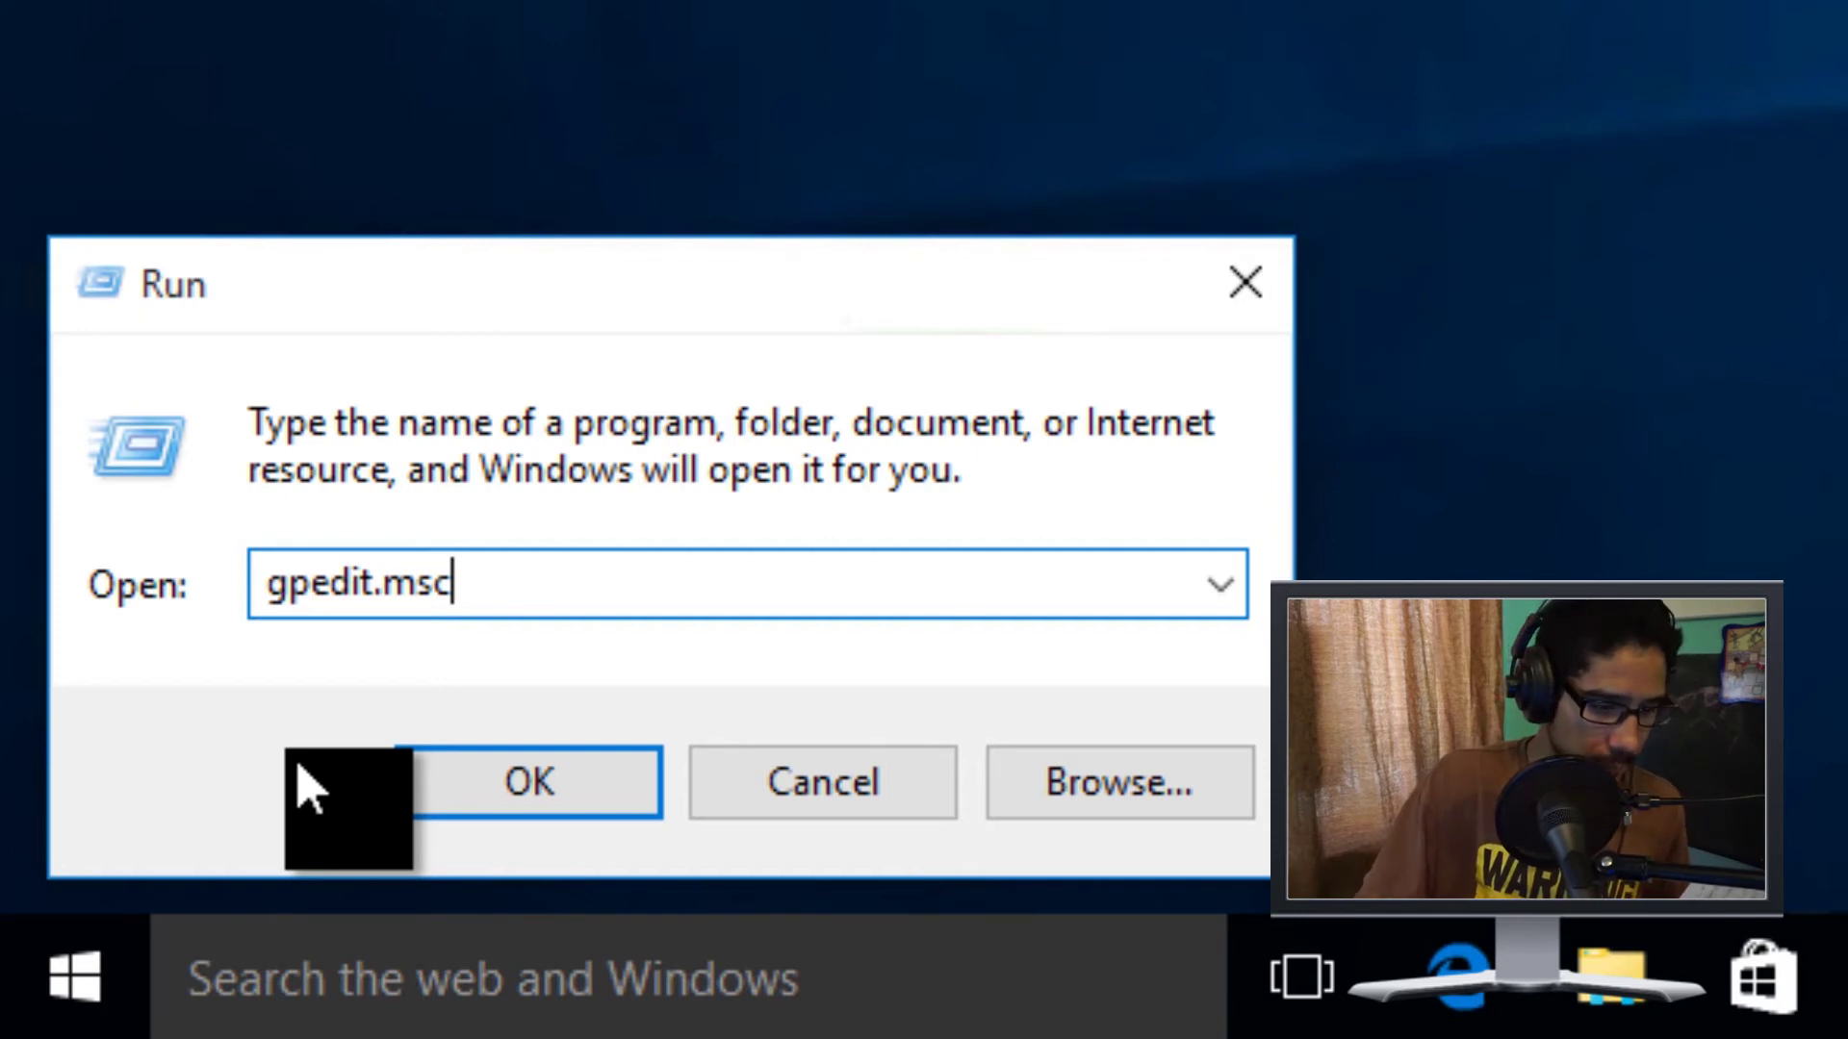
key(Return)
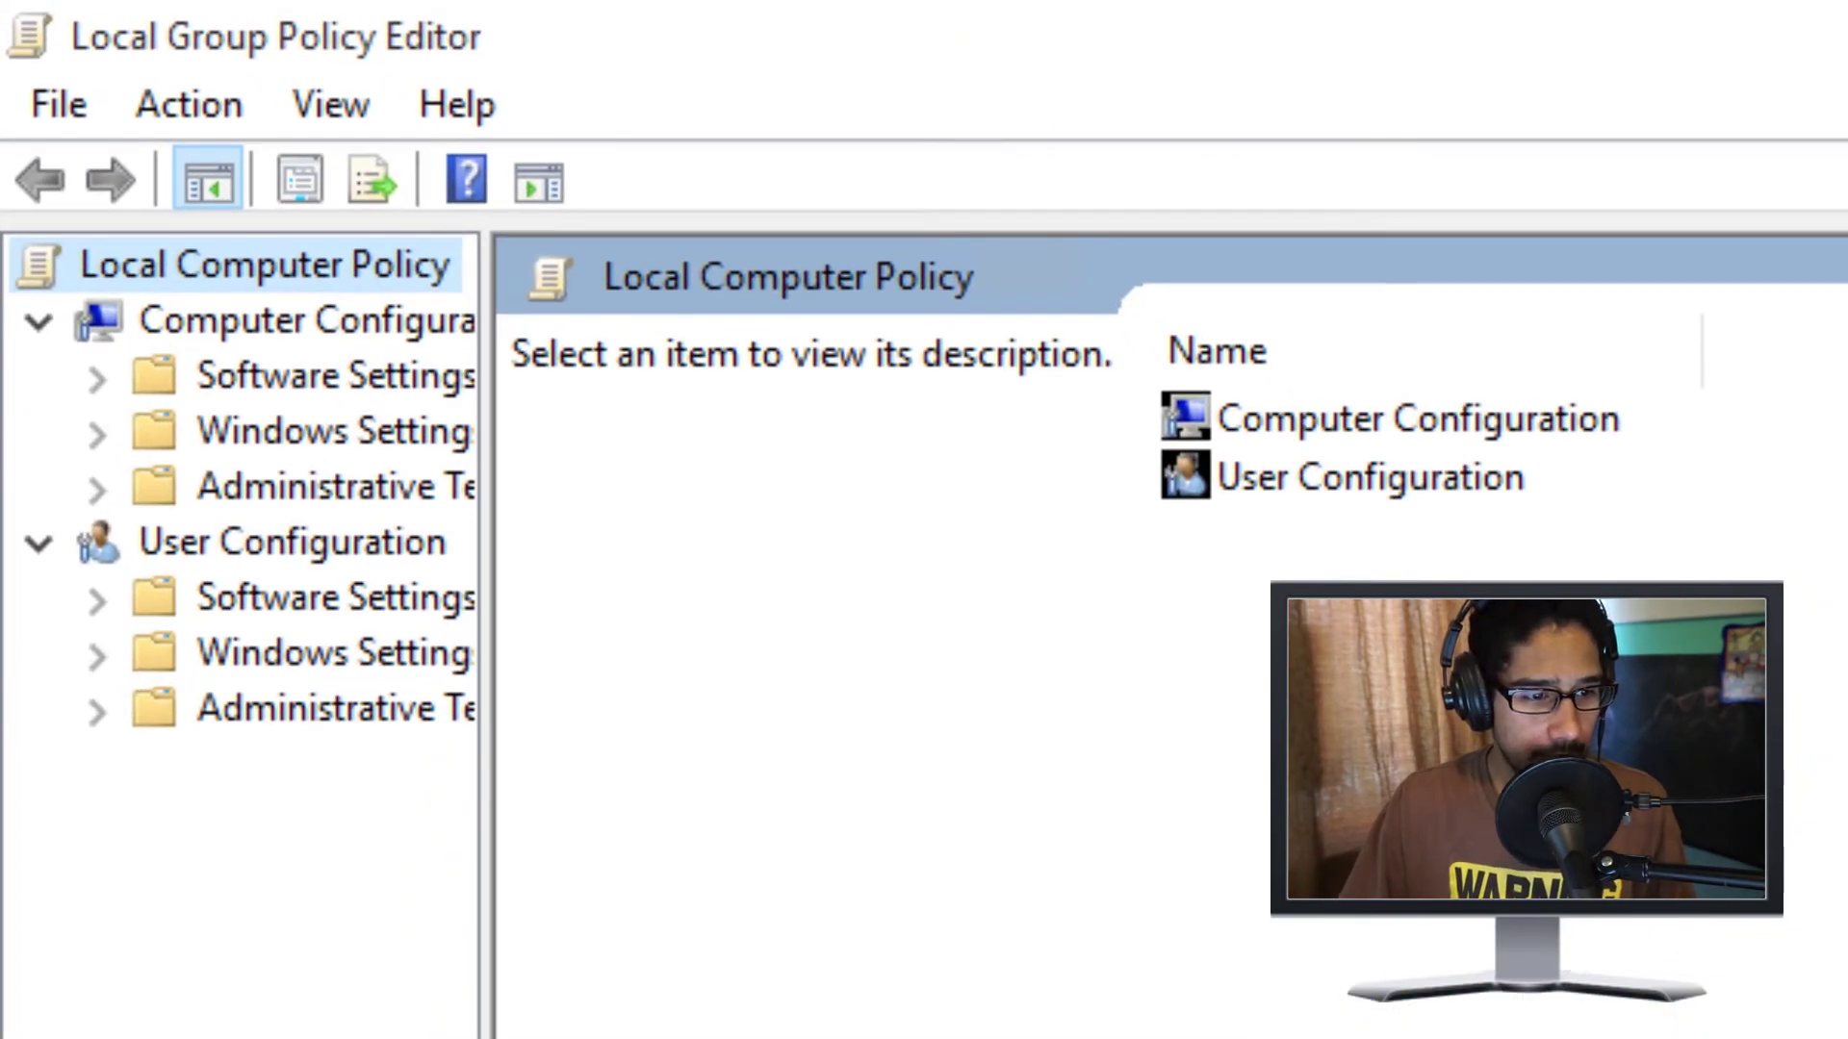
- Widen the policy tree and go to Windows Update under Computer Configuration, Administrative Templates, Windows Components
drag(486, 577, 1170, 577)
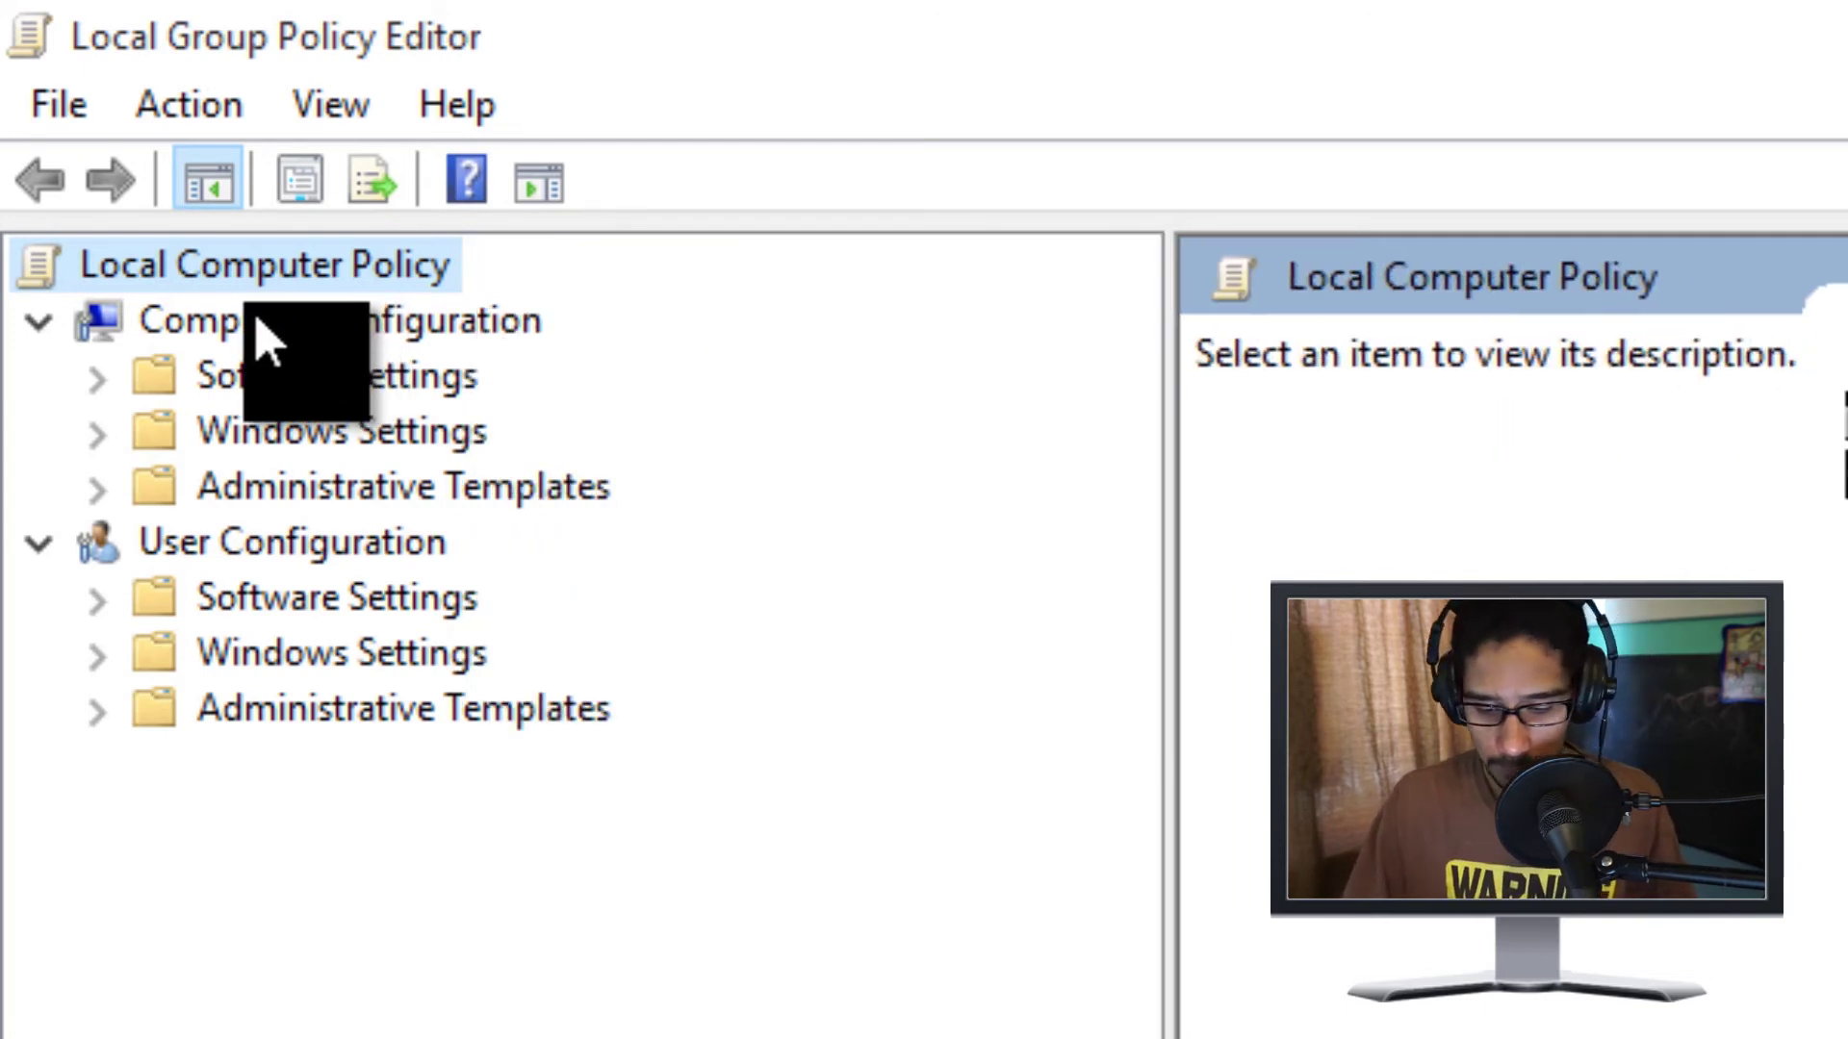
click(97, 491)
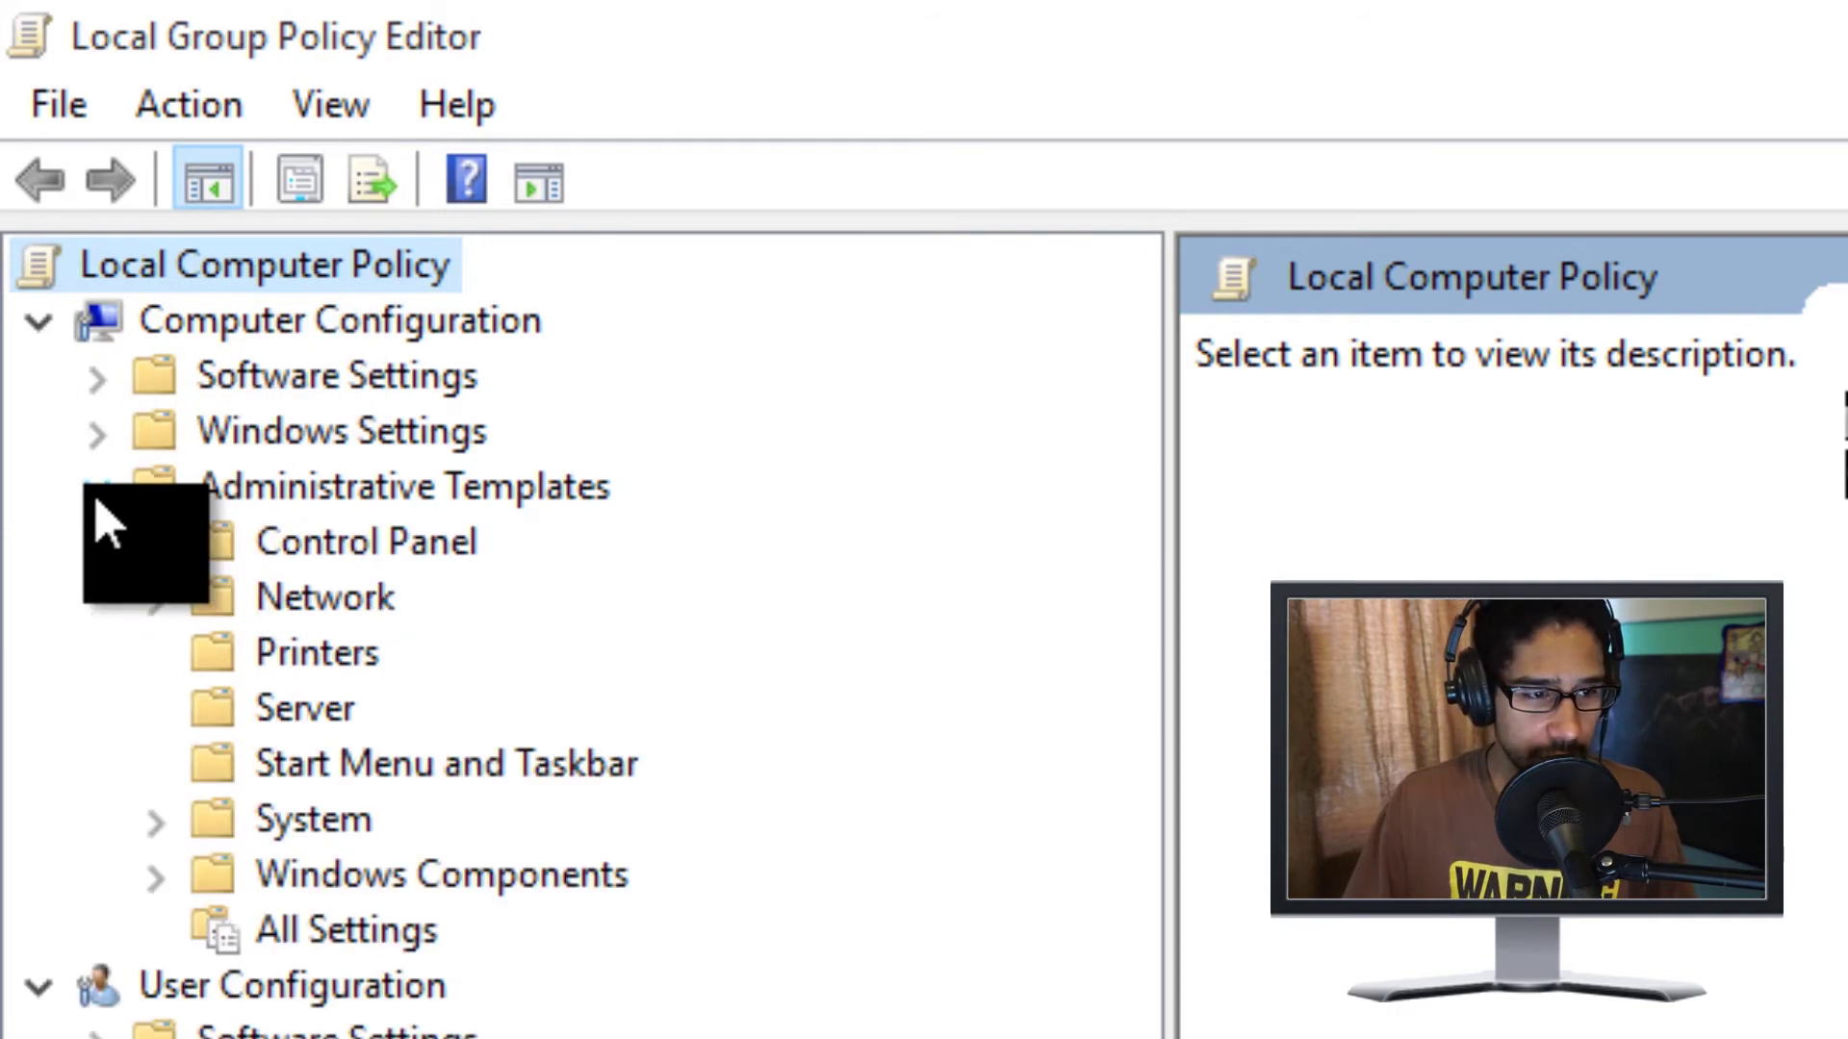
click(155, 875)
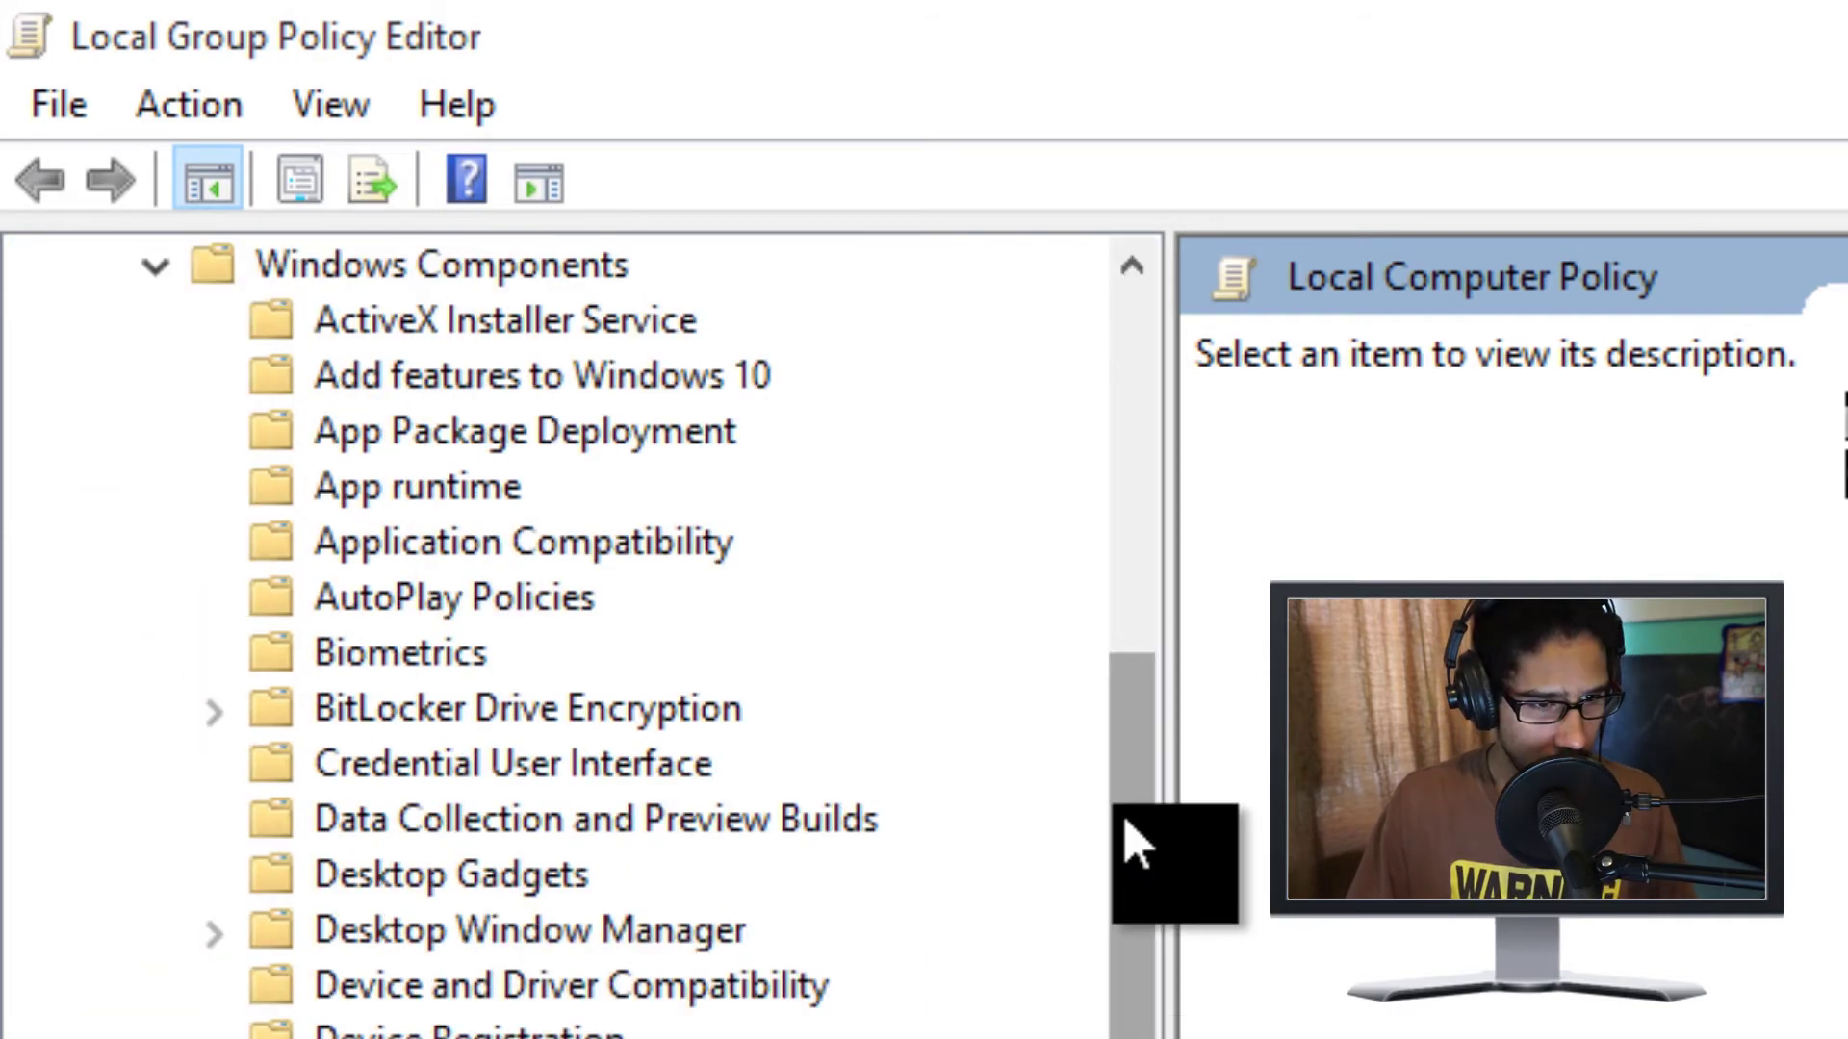
click(1139, 911)
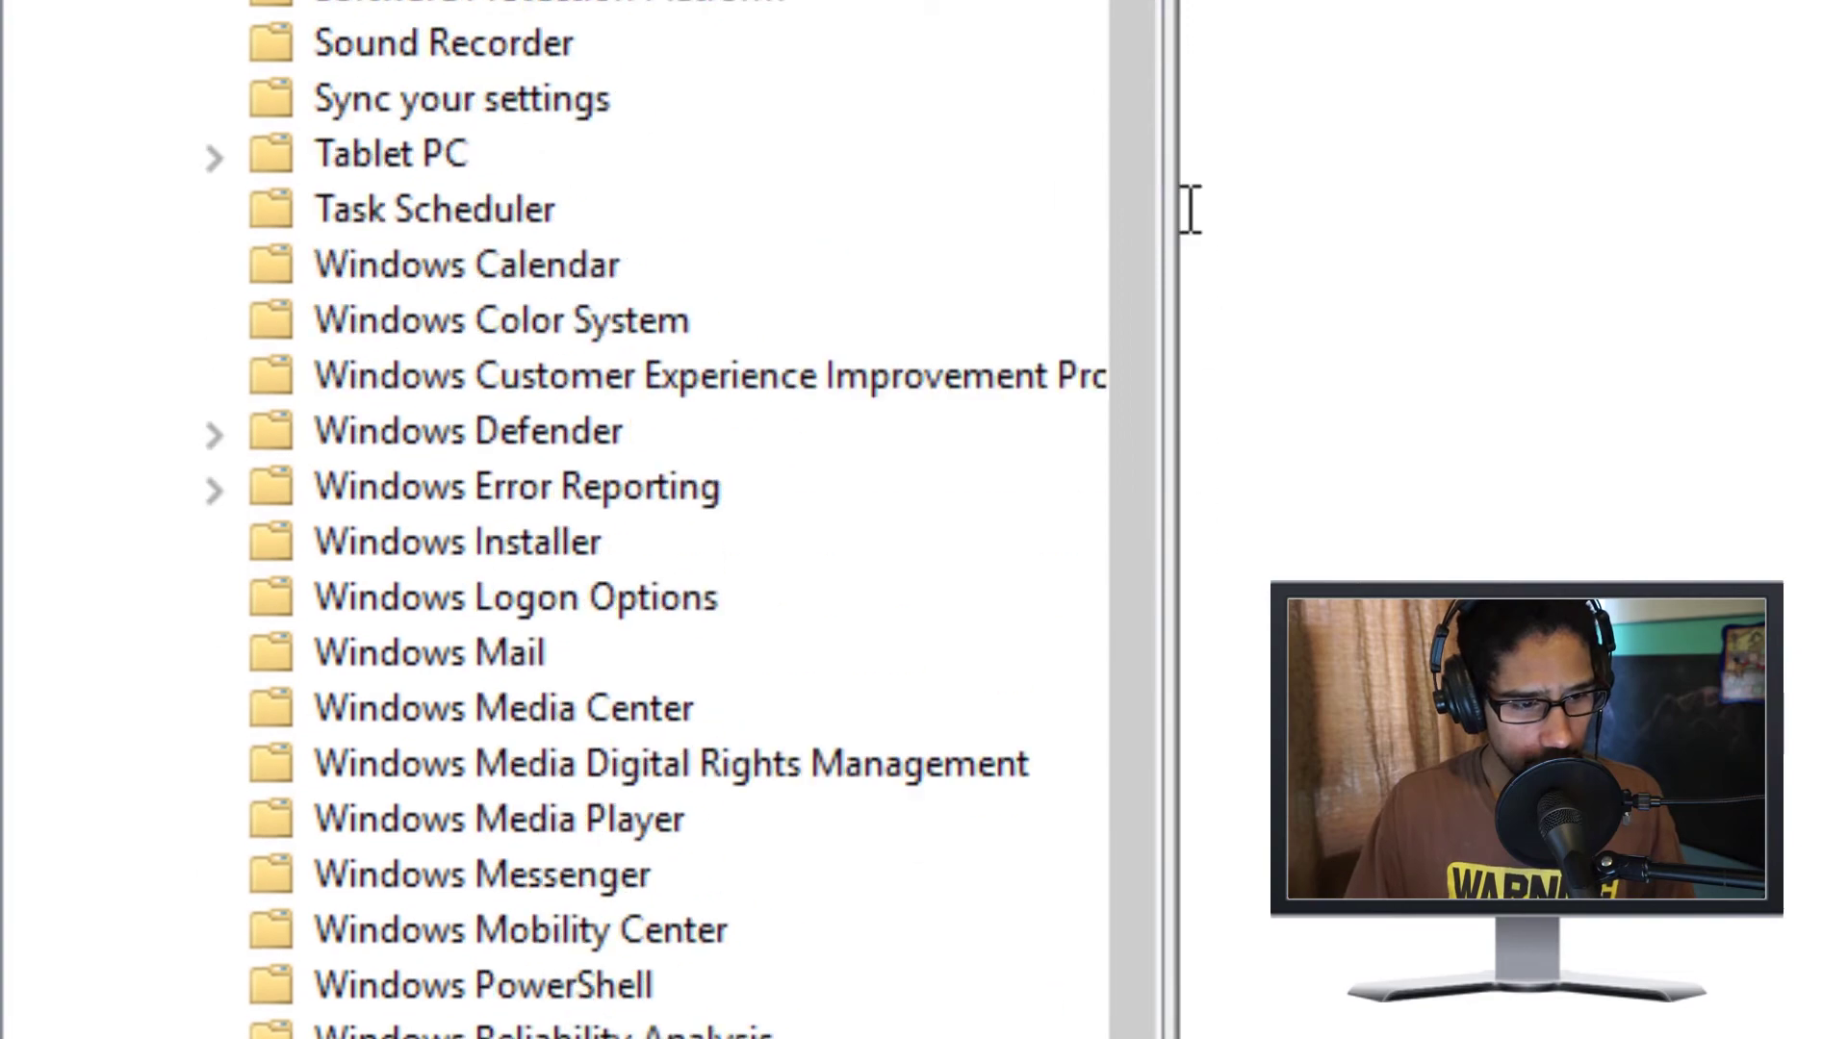
click(452, 753)
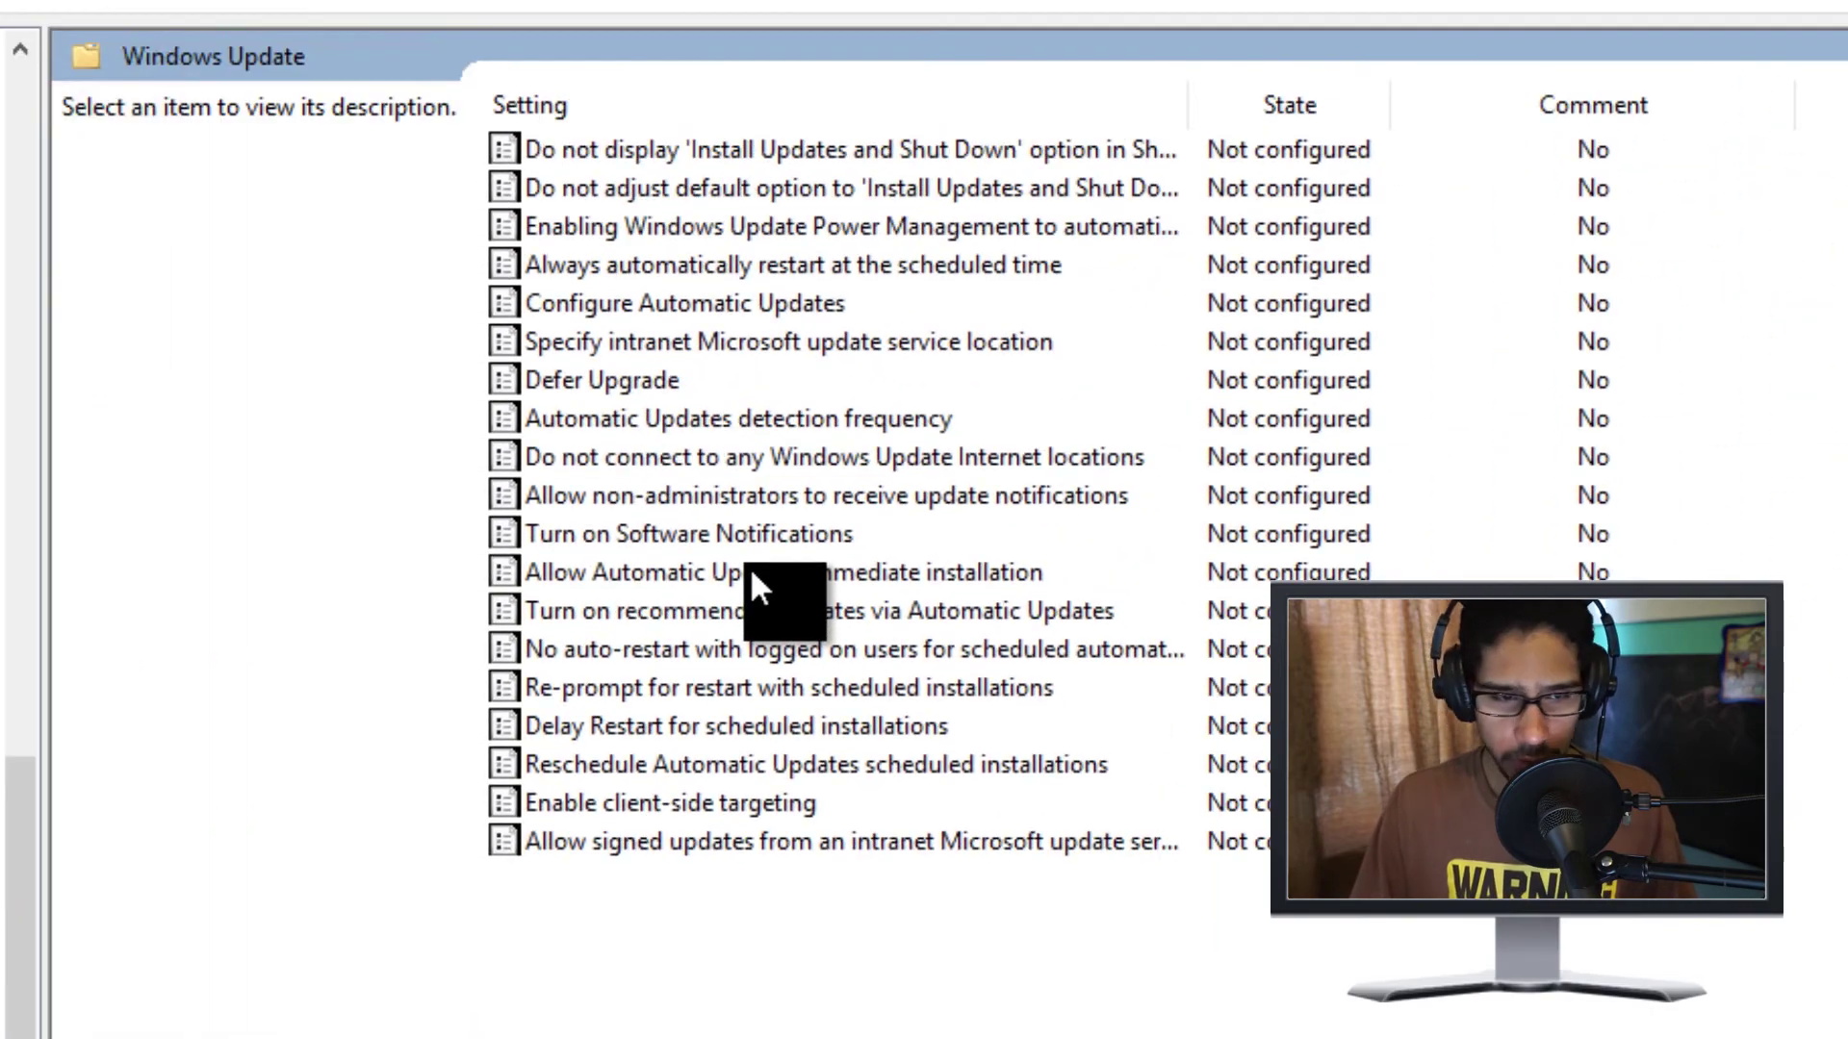
- Open the Configure Automatic Updates policy, switch it to Enabled to review the automatic updating choices, and cancel without saving
click(635, 308)
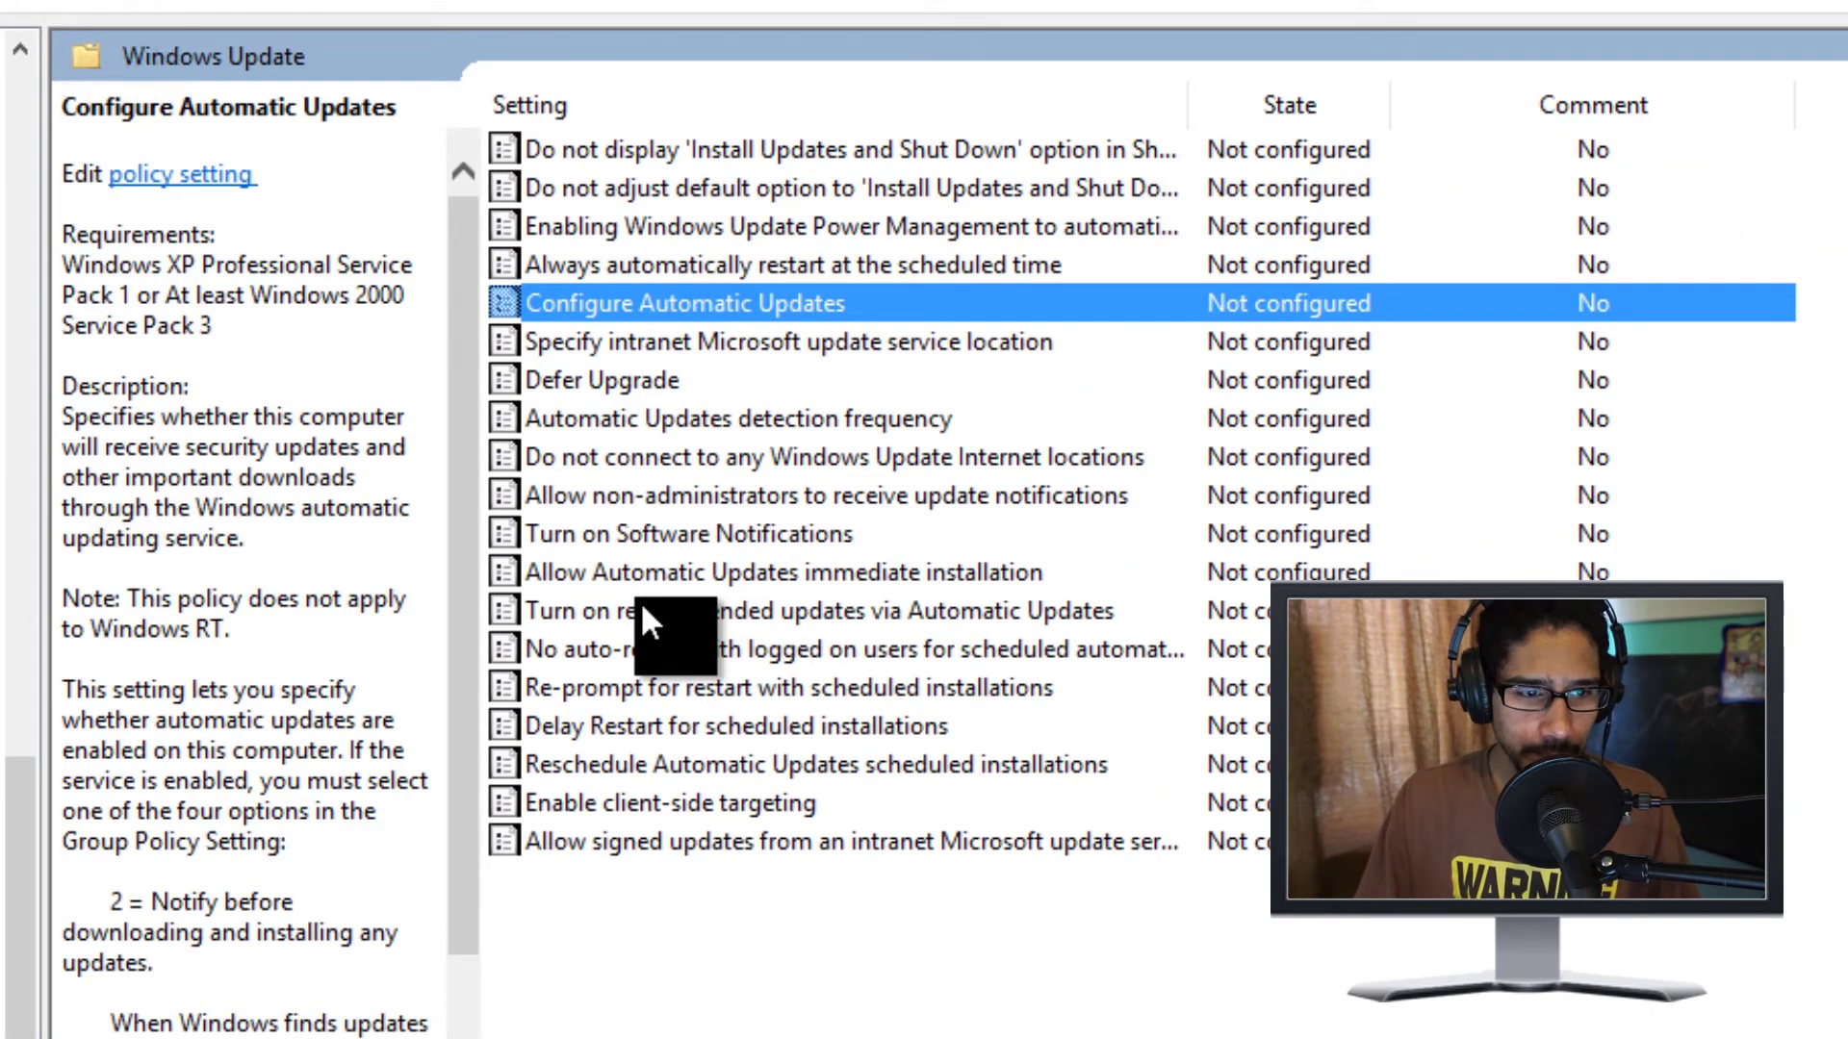
key(Return)
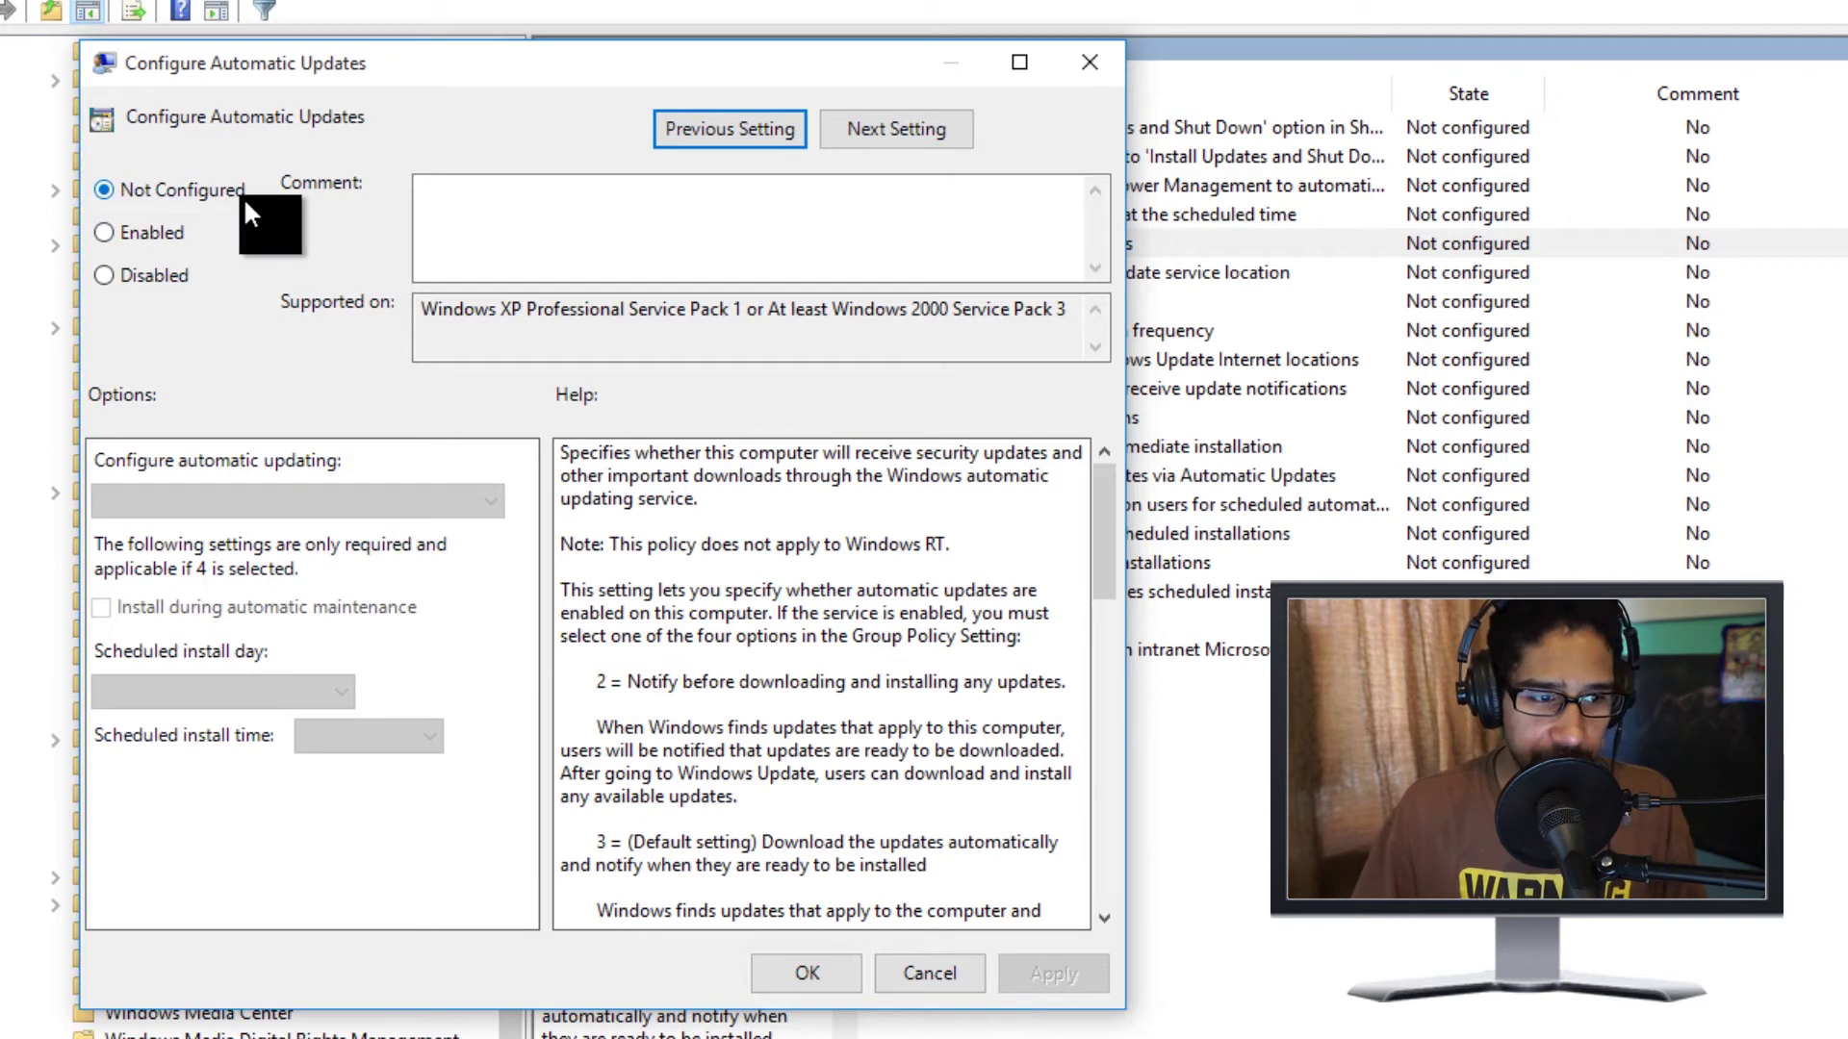
click(150, 240)
click(486, 499)
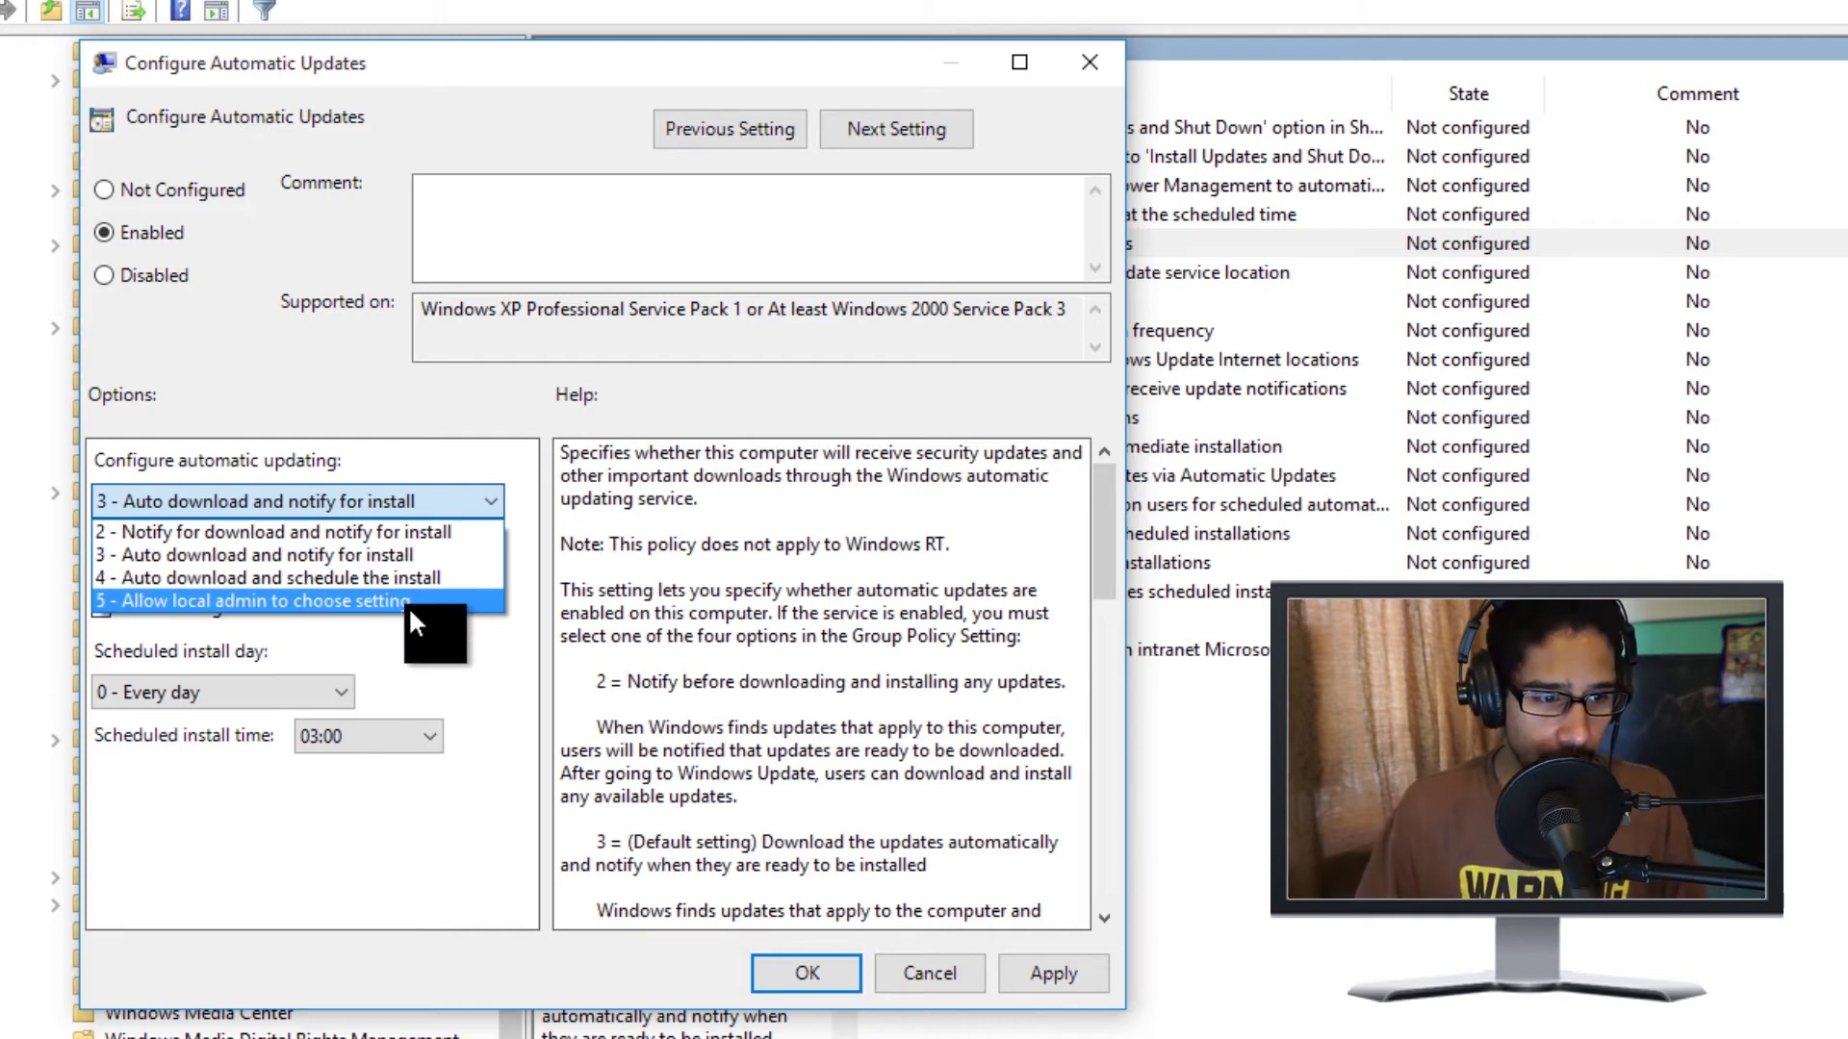
click(458, 661)
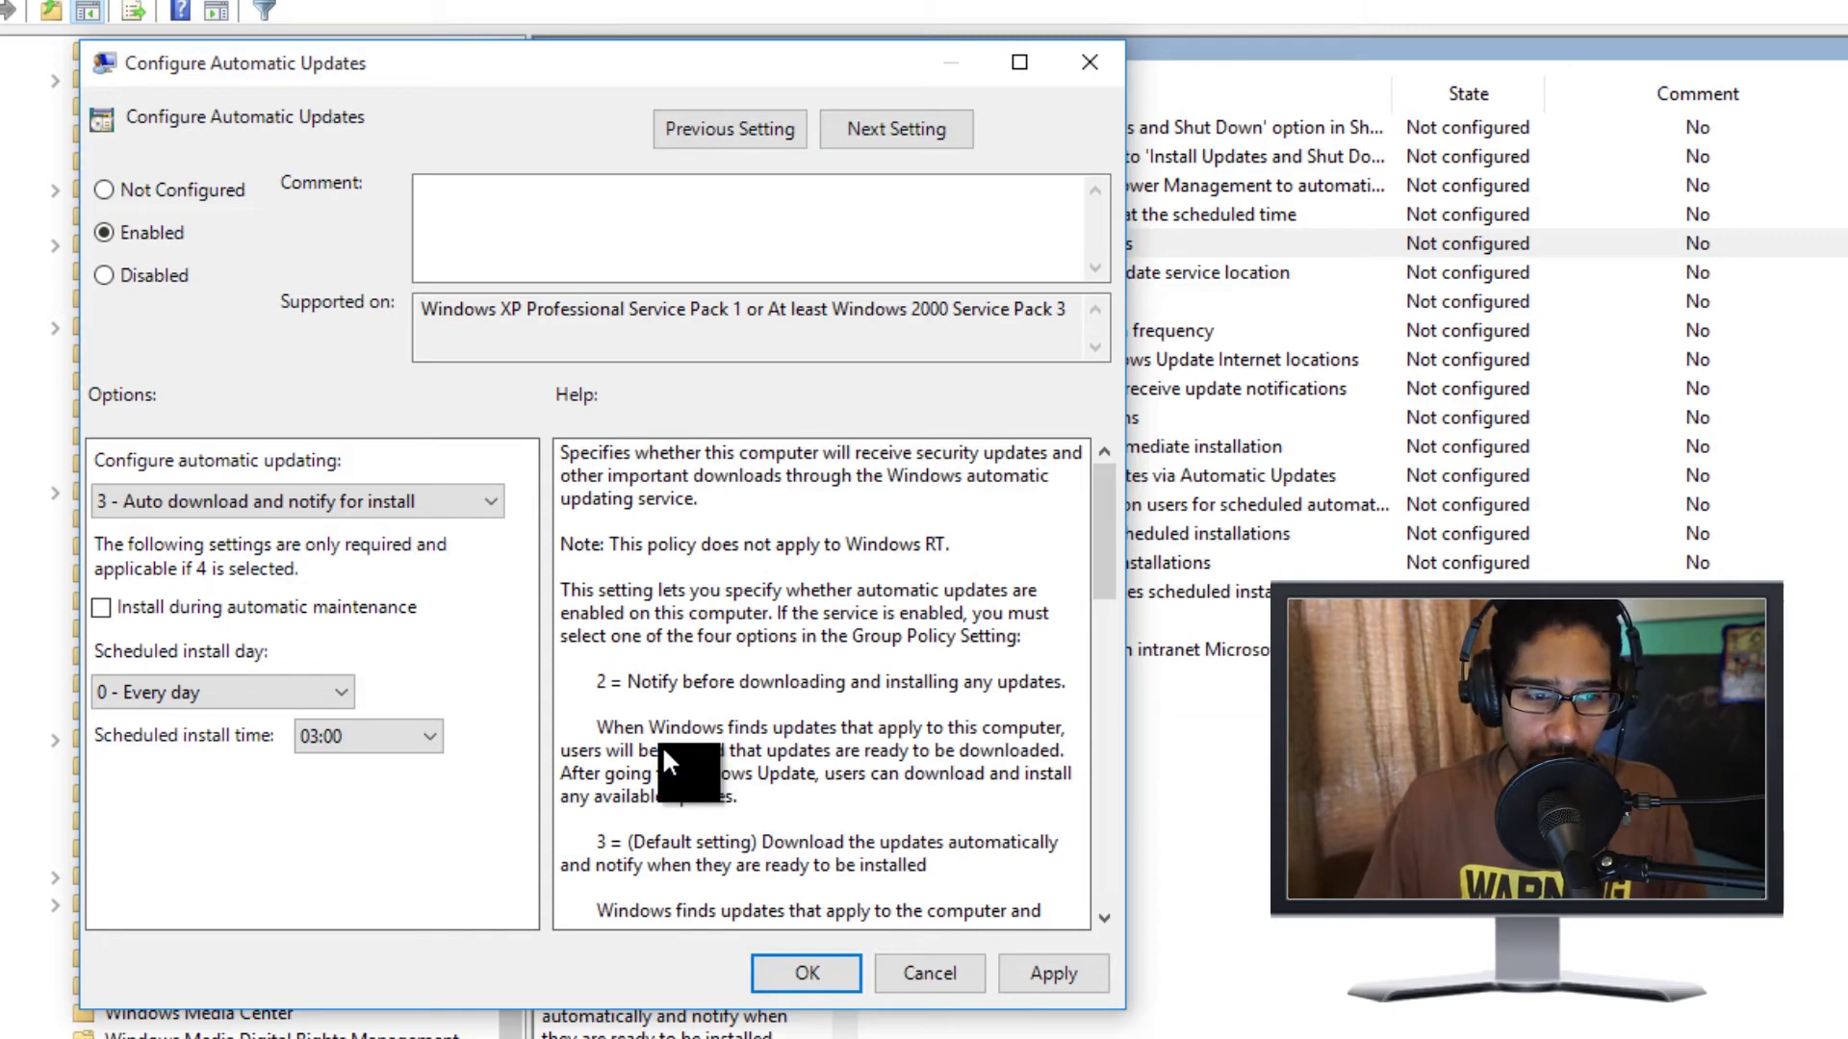
click(916, 972)
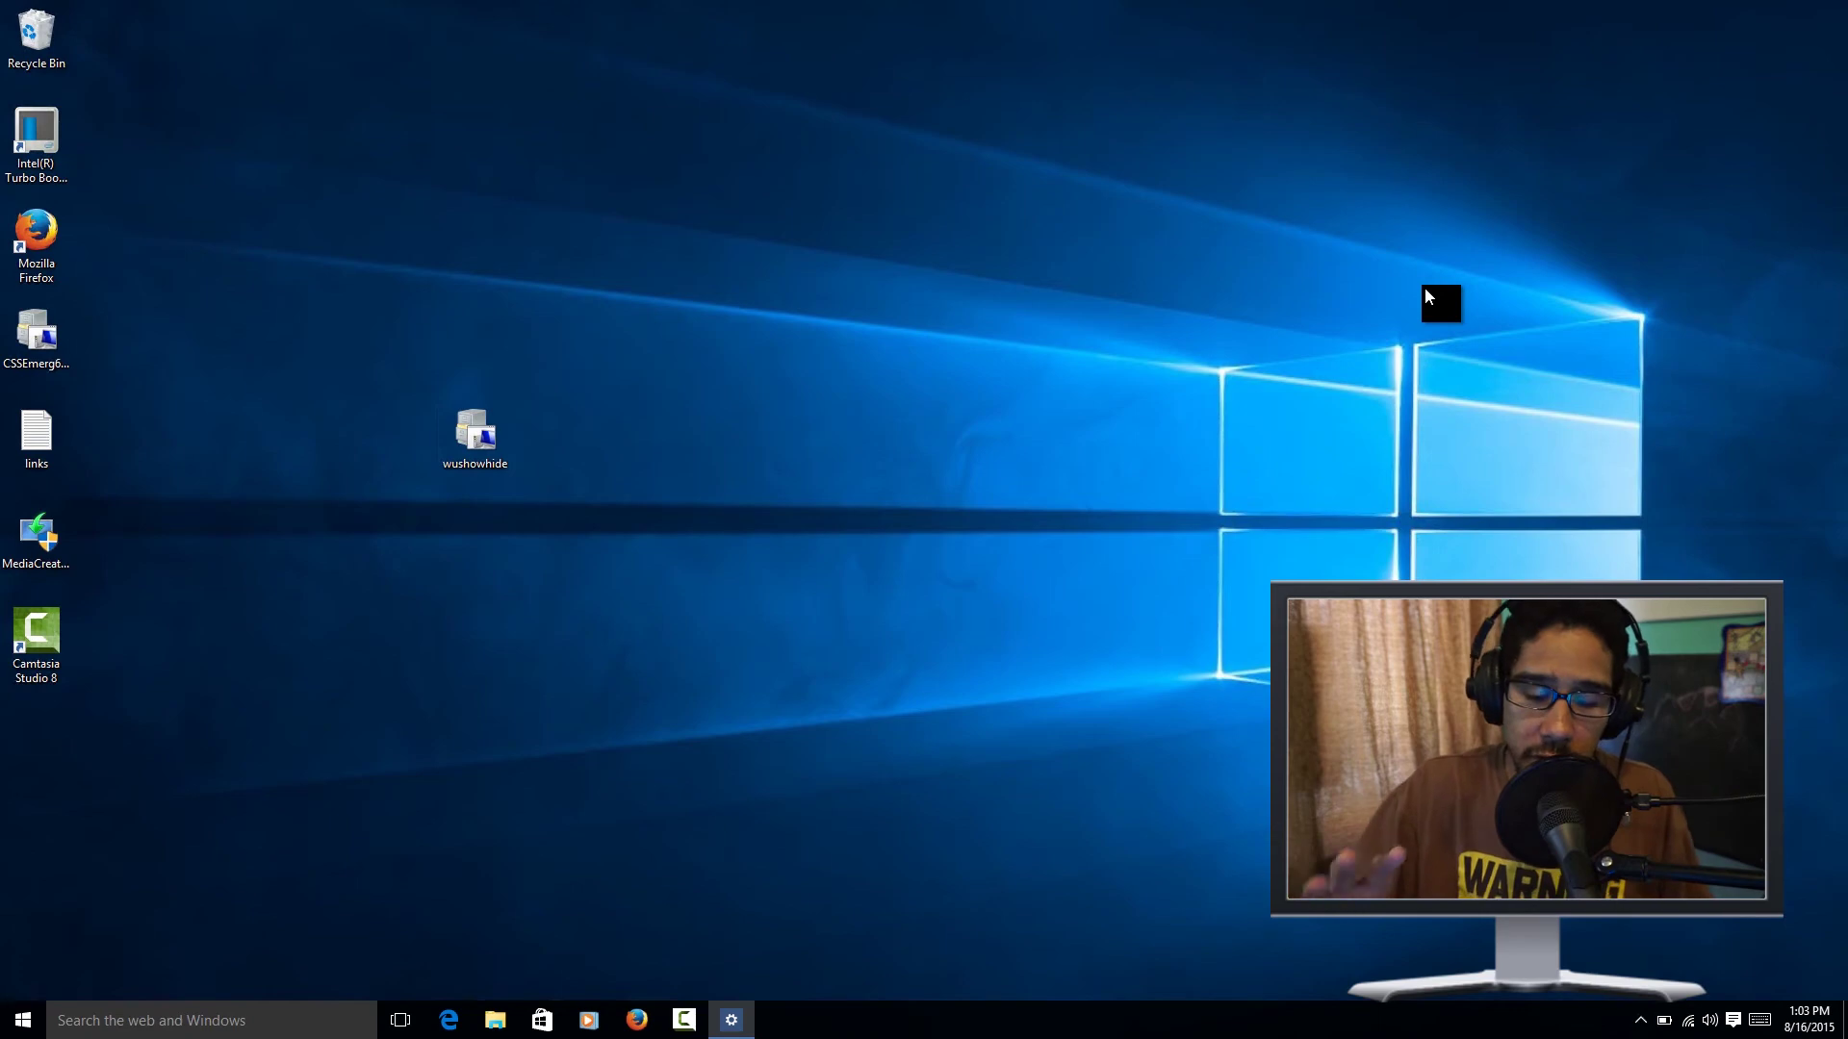
- Run regedit to open the Registry Editor, allow it to make changes, and maximize its window
right_click(19, 1022)
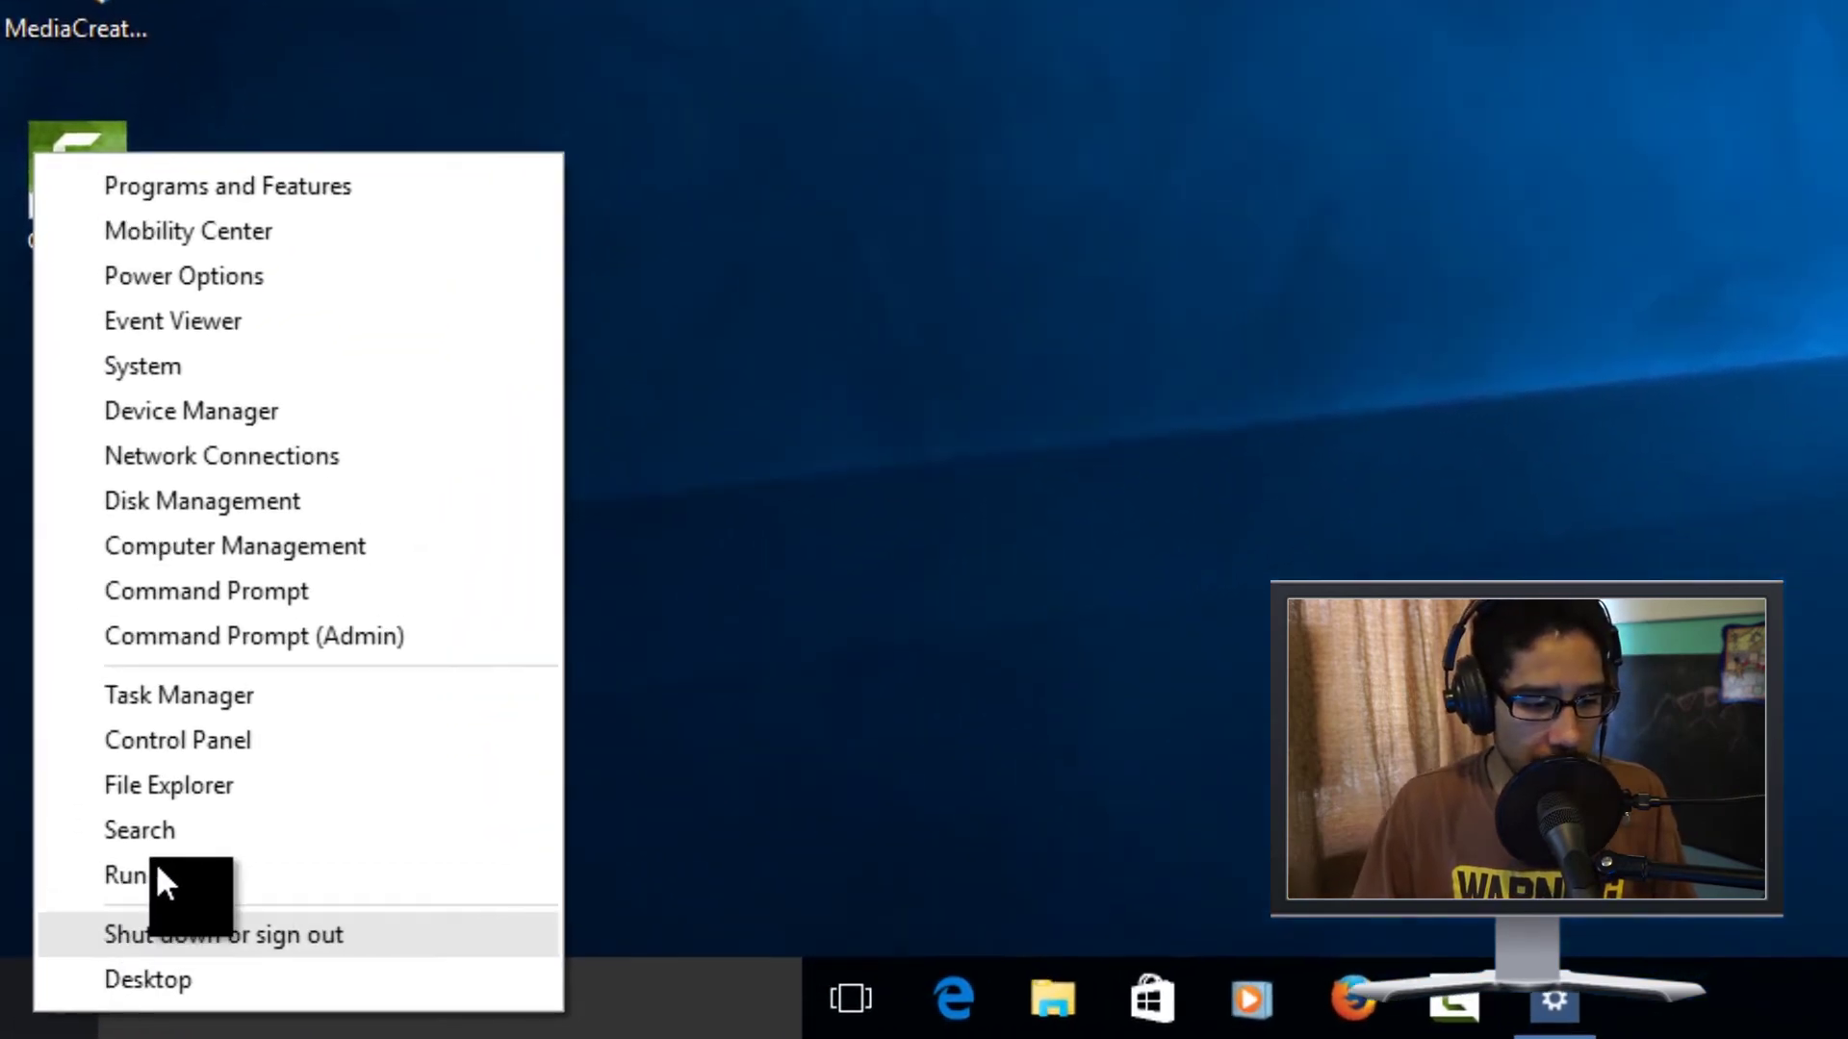
click(241, 875)
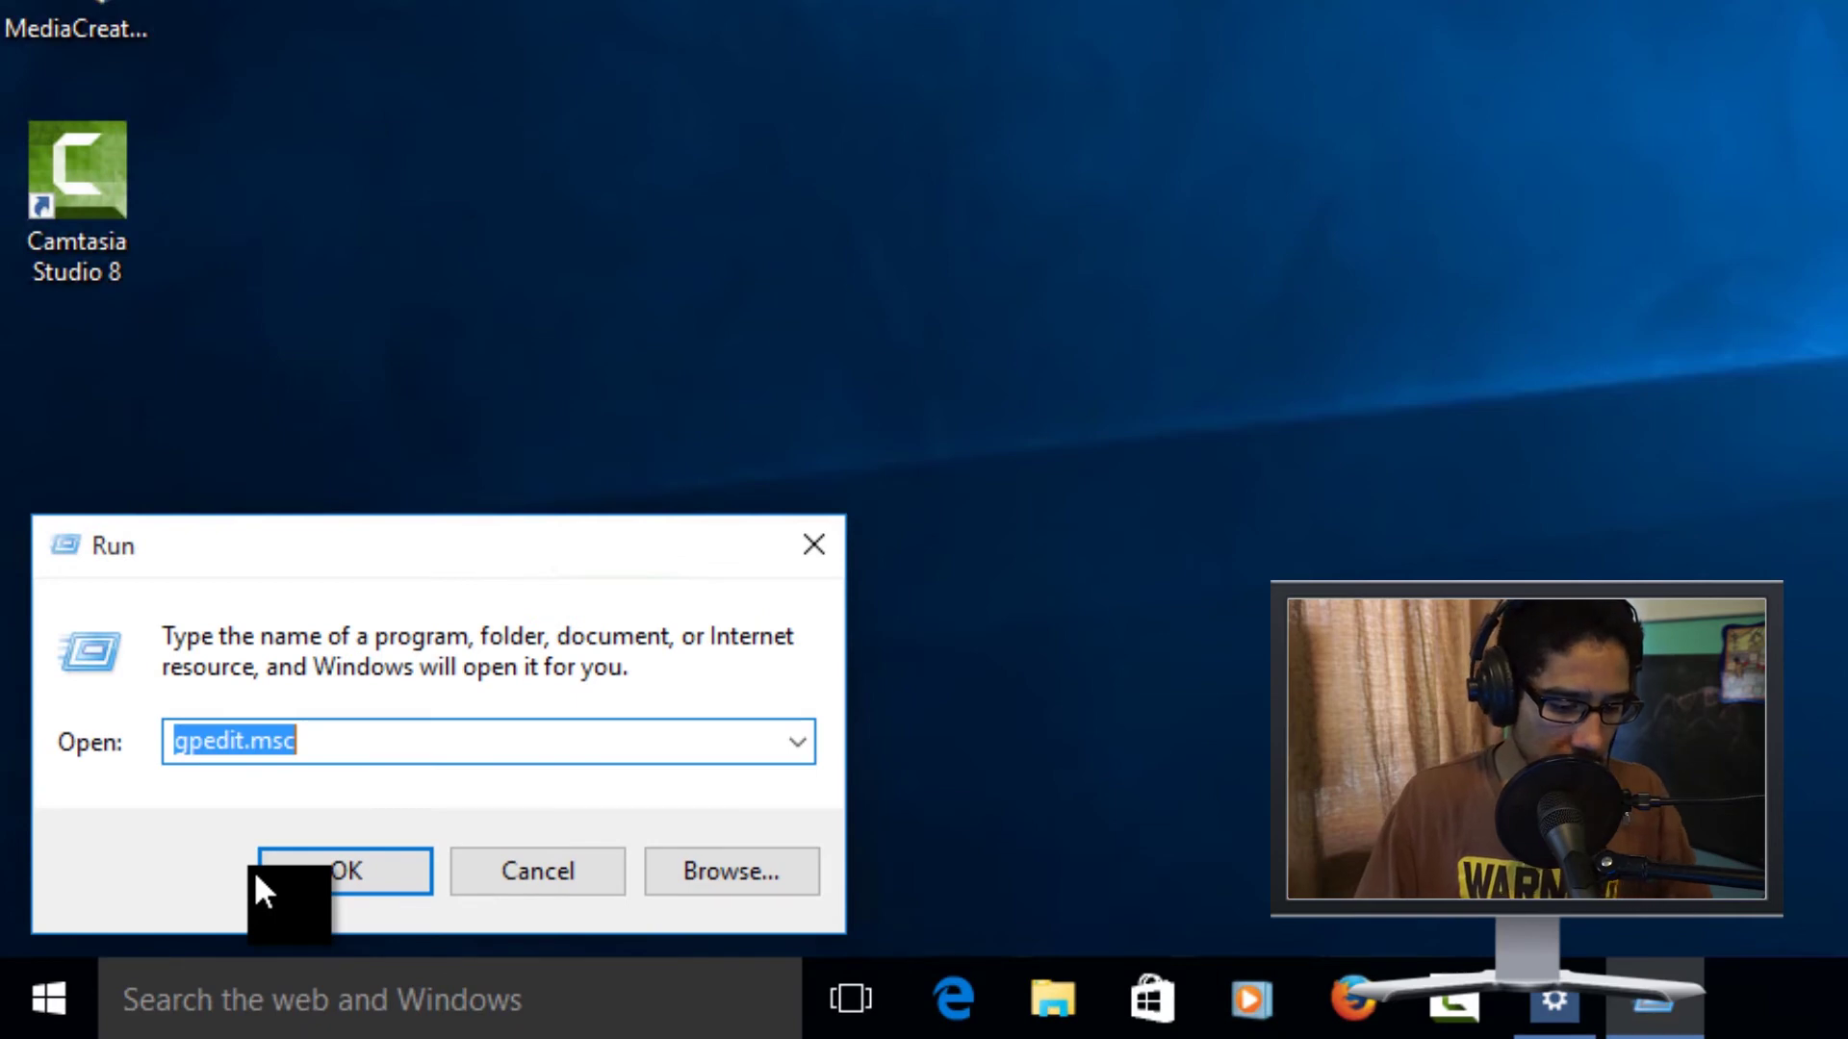
text(refg)
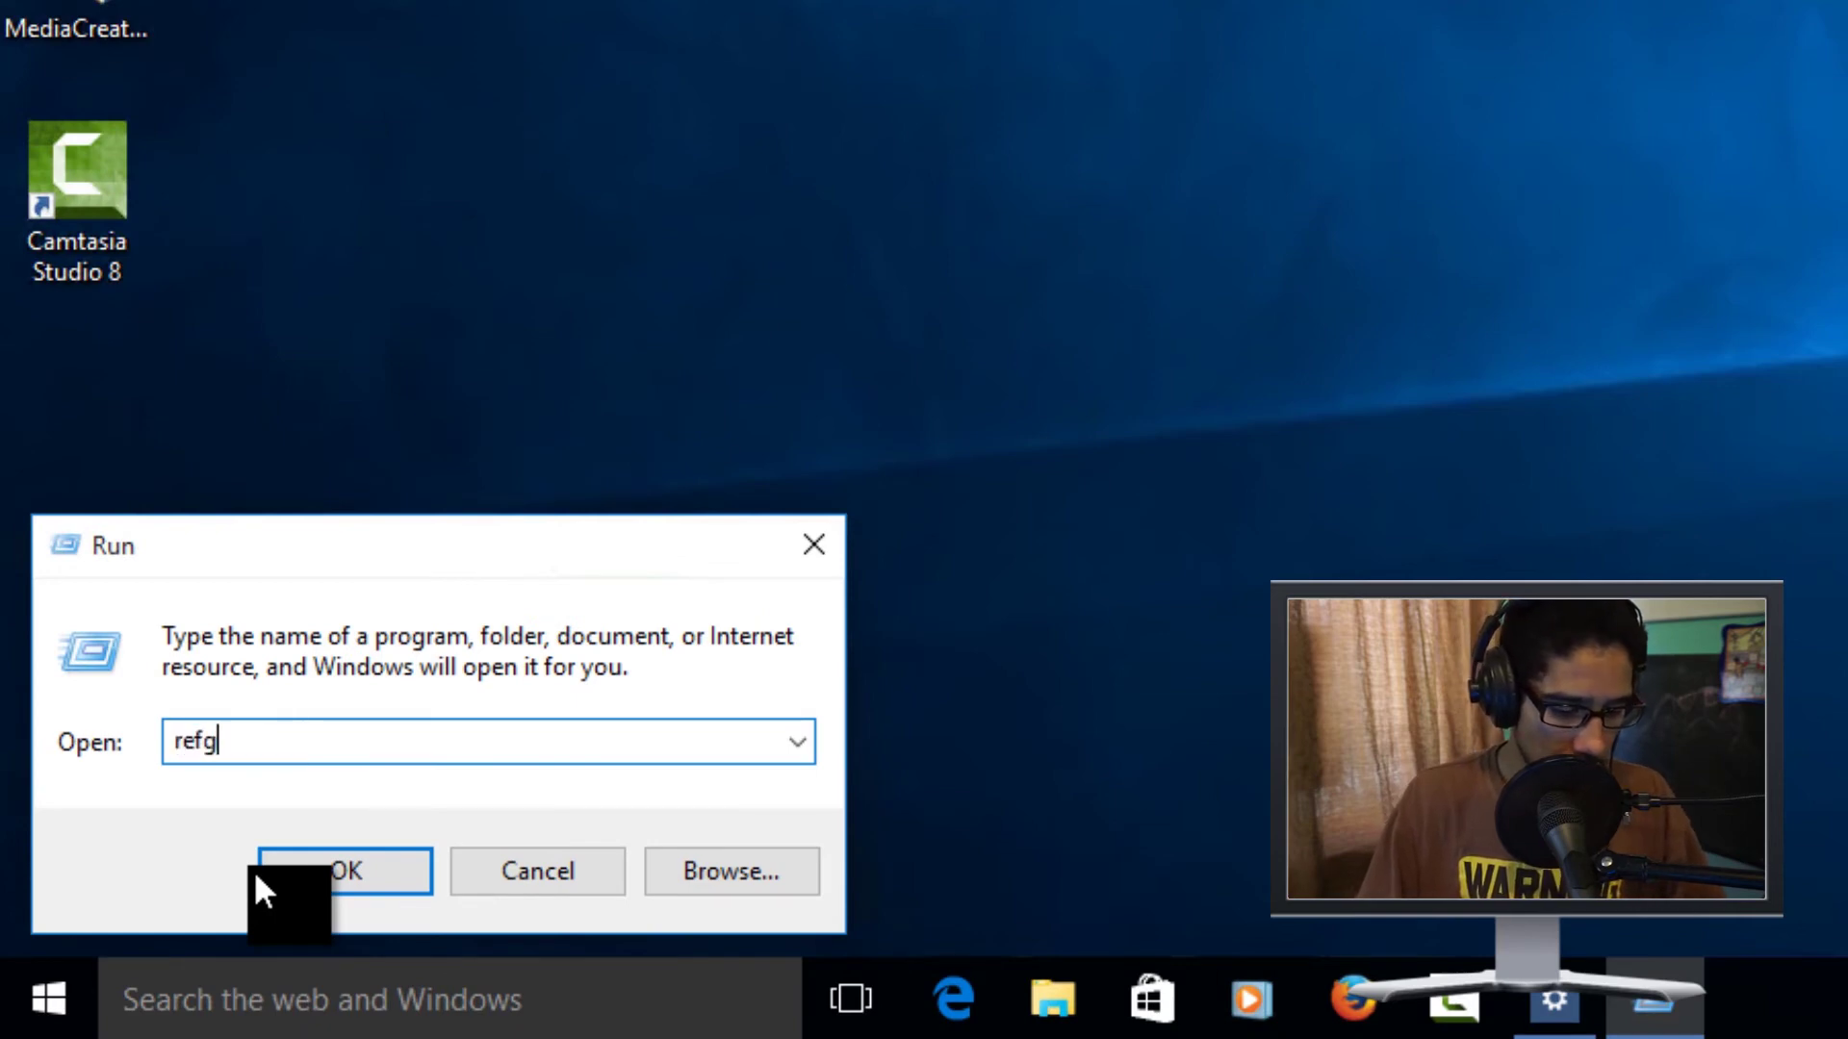
key(BackSpace)
key(BackSpace)
text(gedit)
key(Return)
click(989, 547)
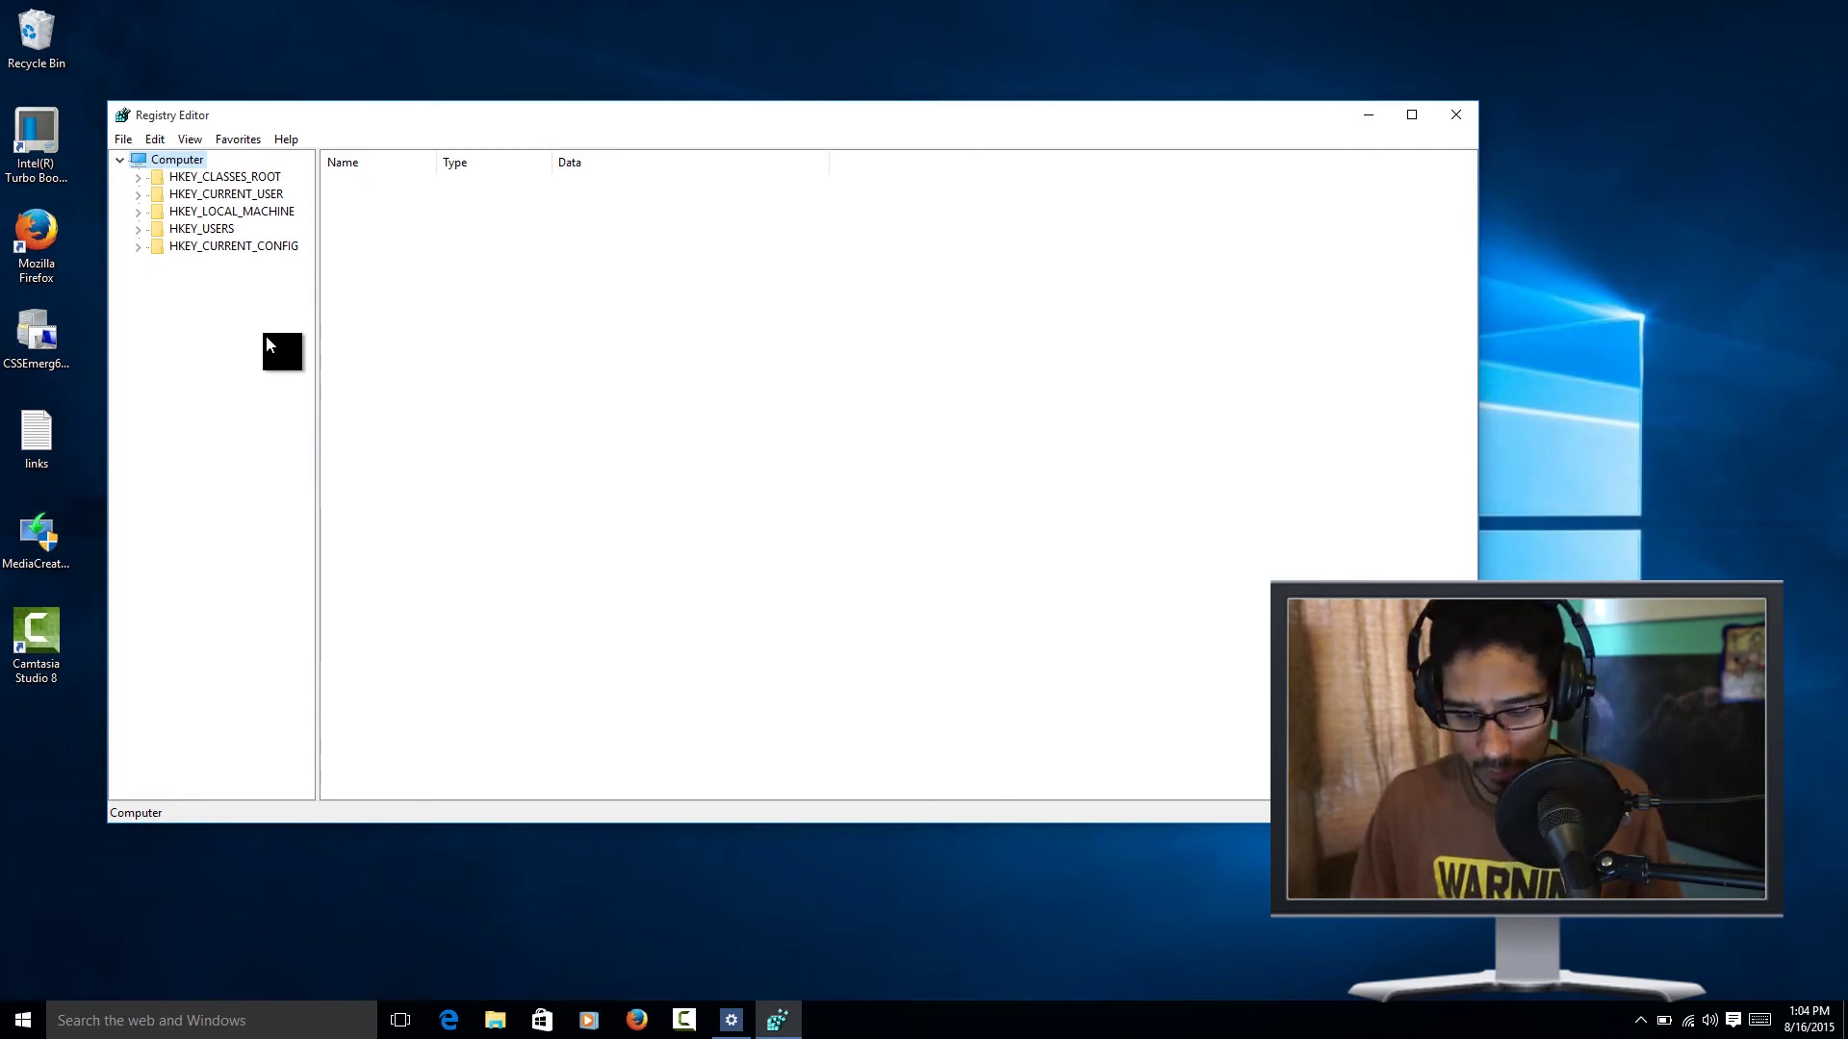
double_click(408, 110)
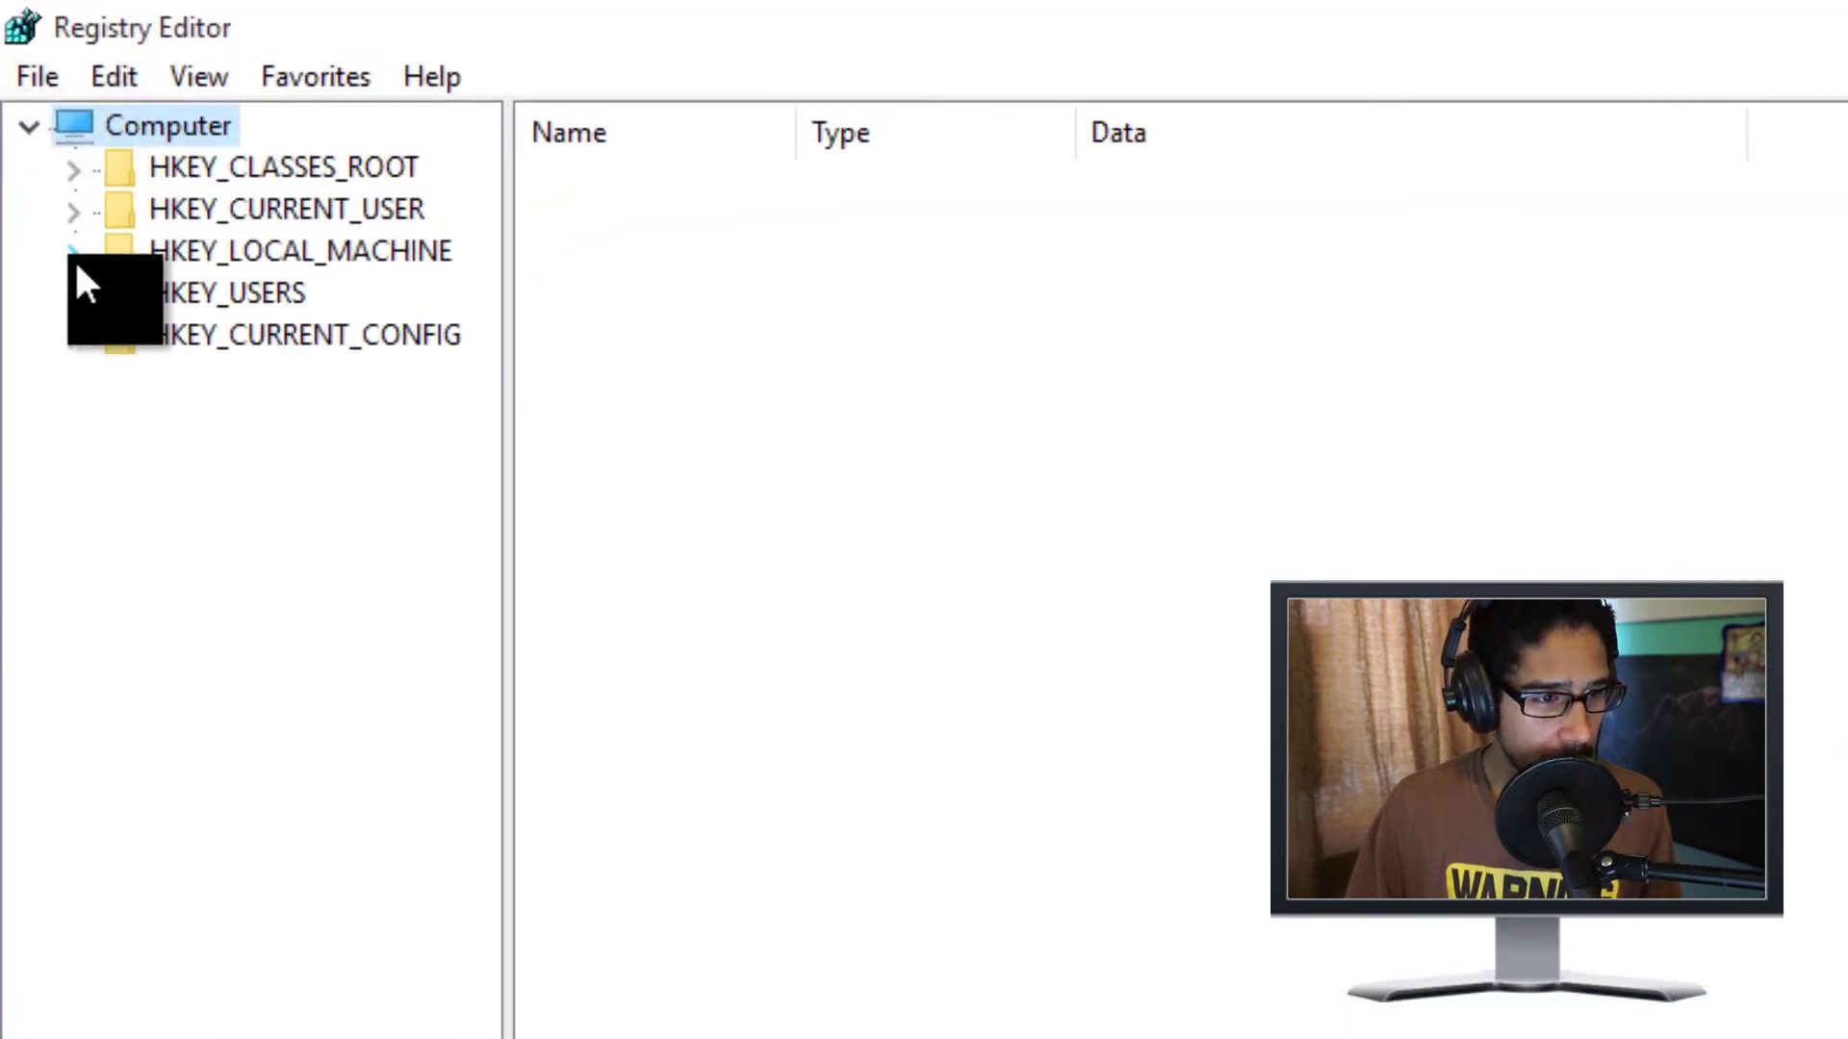
- Expand the registry tree to HKEY_LOCAL_MACHINE\SOFTWARE\Policies\Microsoft\Windows and widen the tree so the key names fit
click(82, 284)
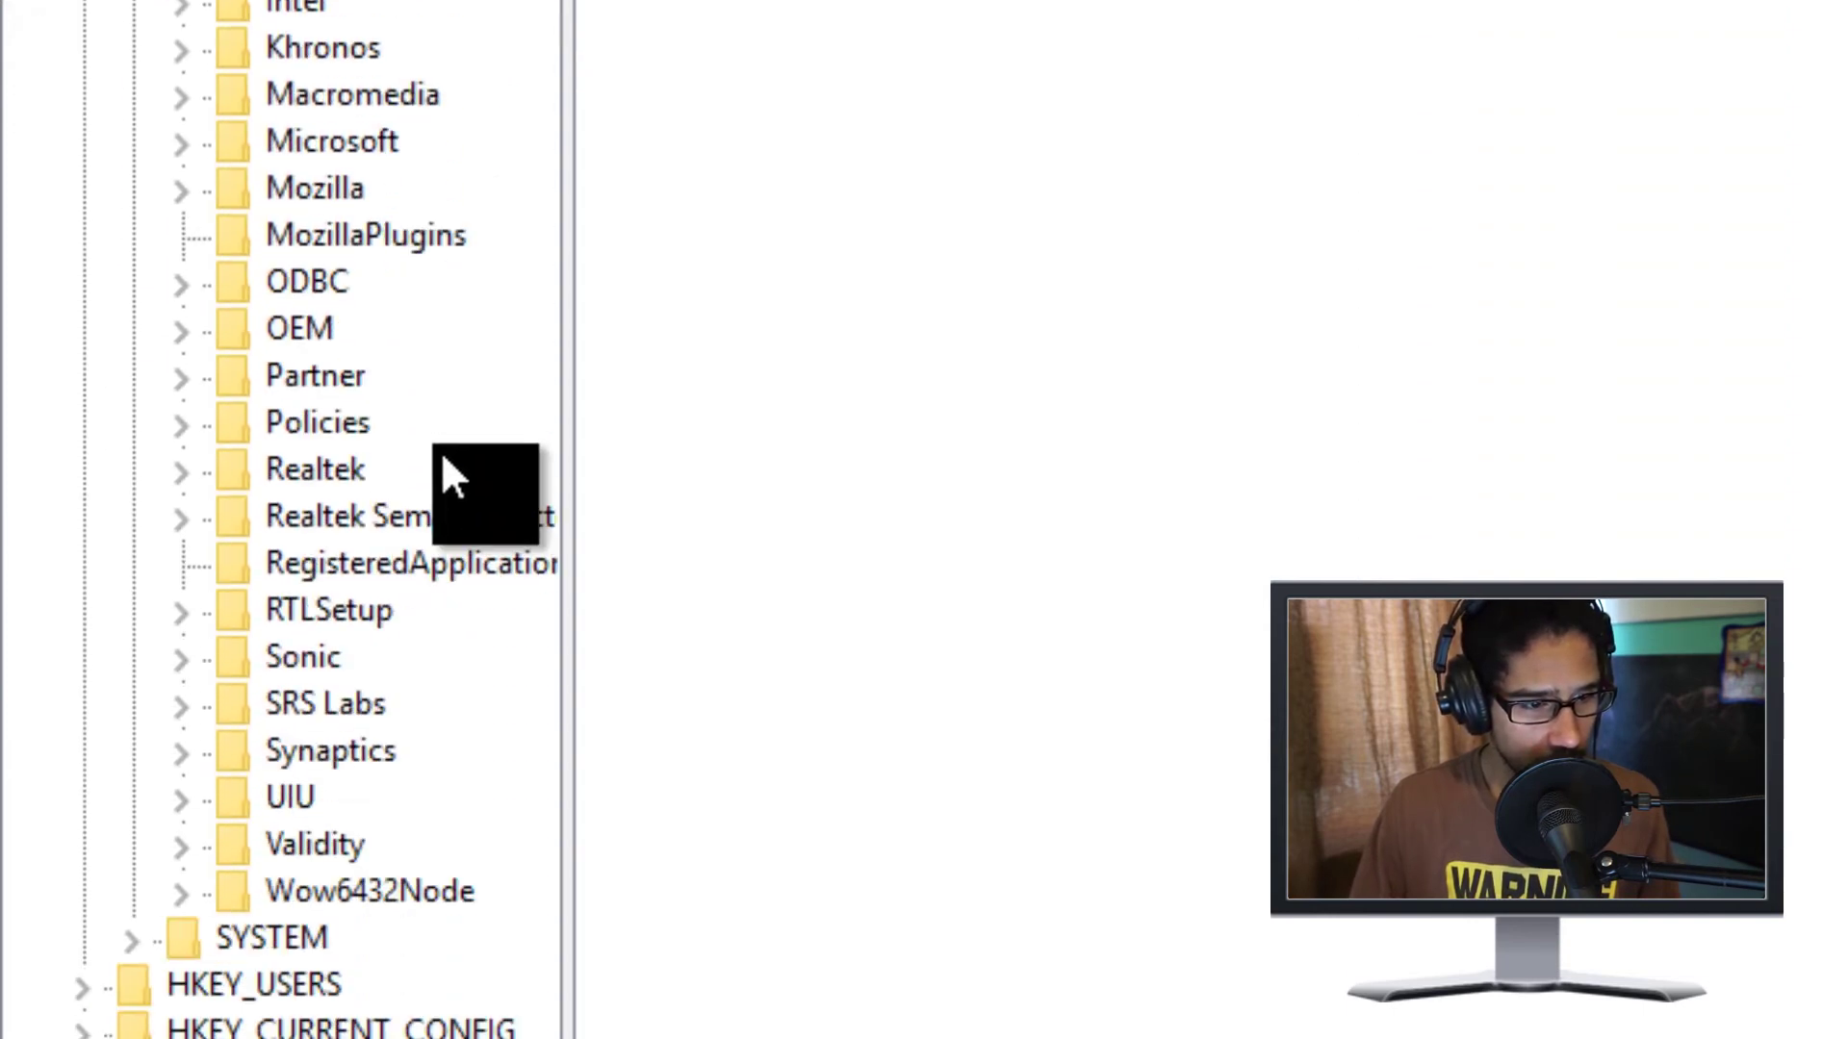
click(181, 349)
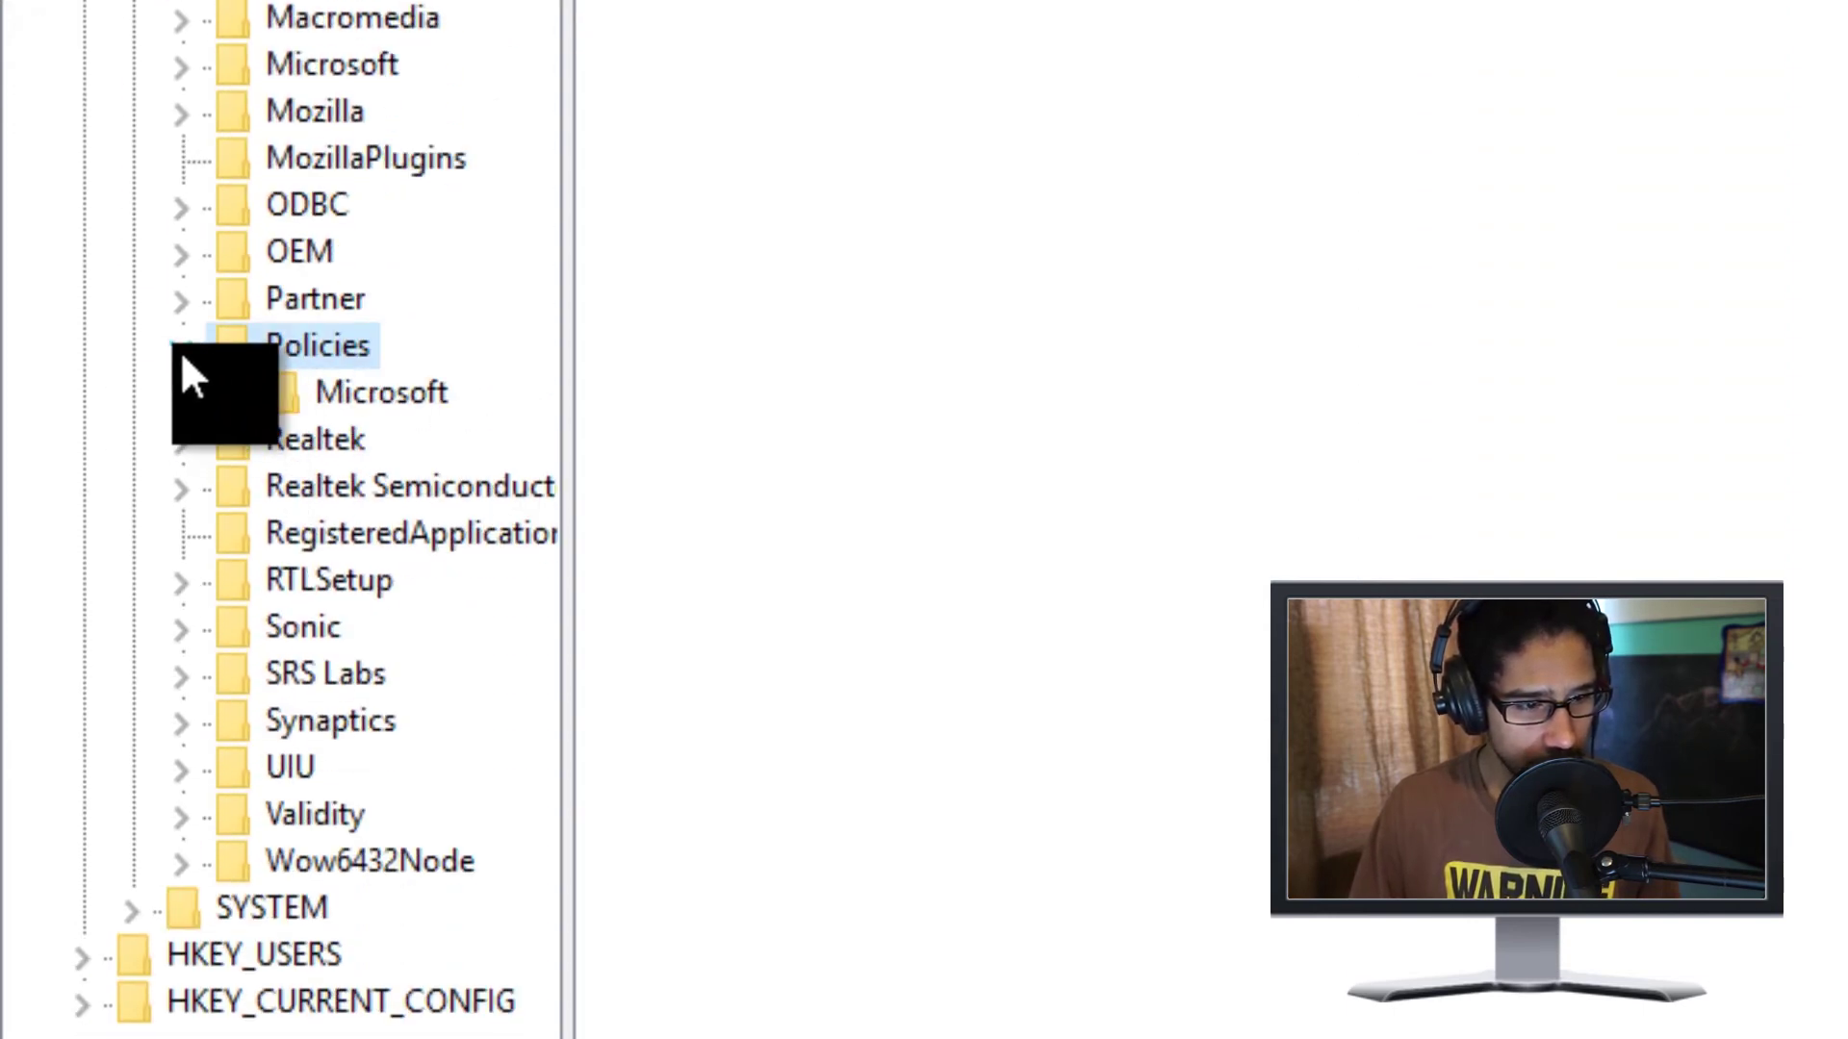
click(229, 393)
drag(573, 263, 823, 263)
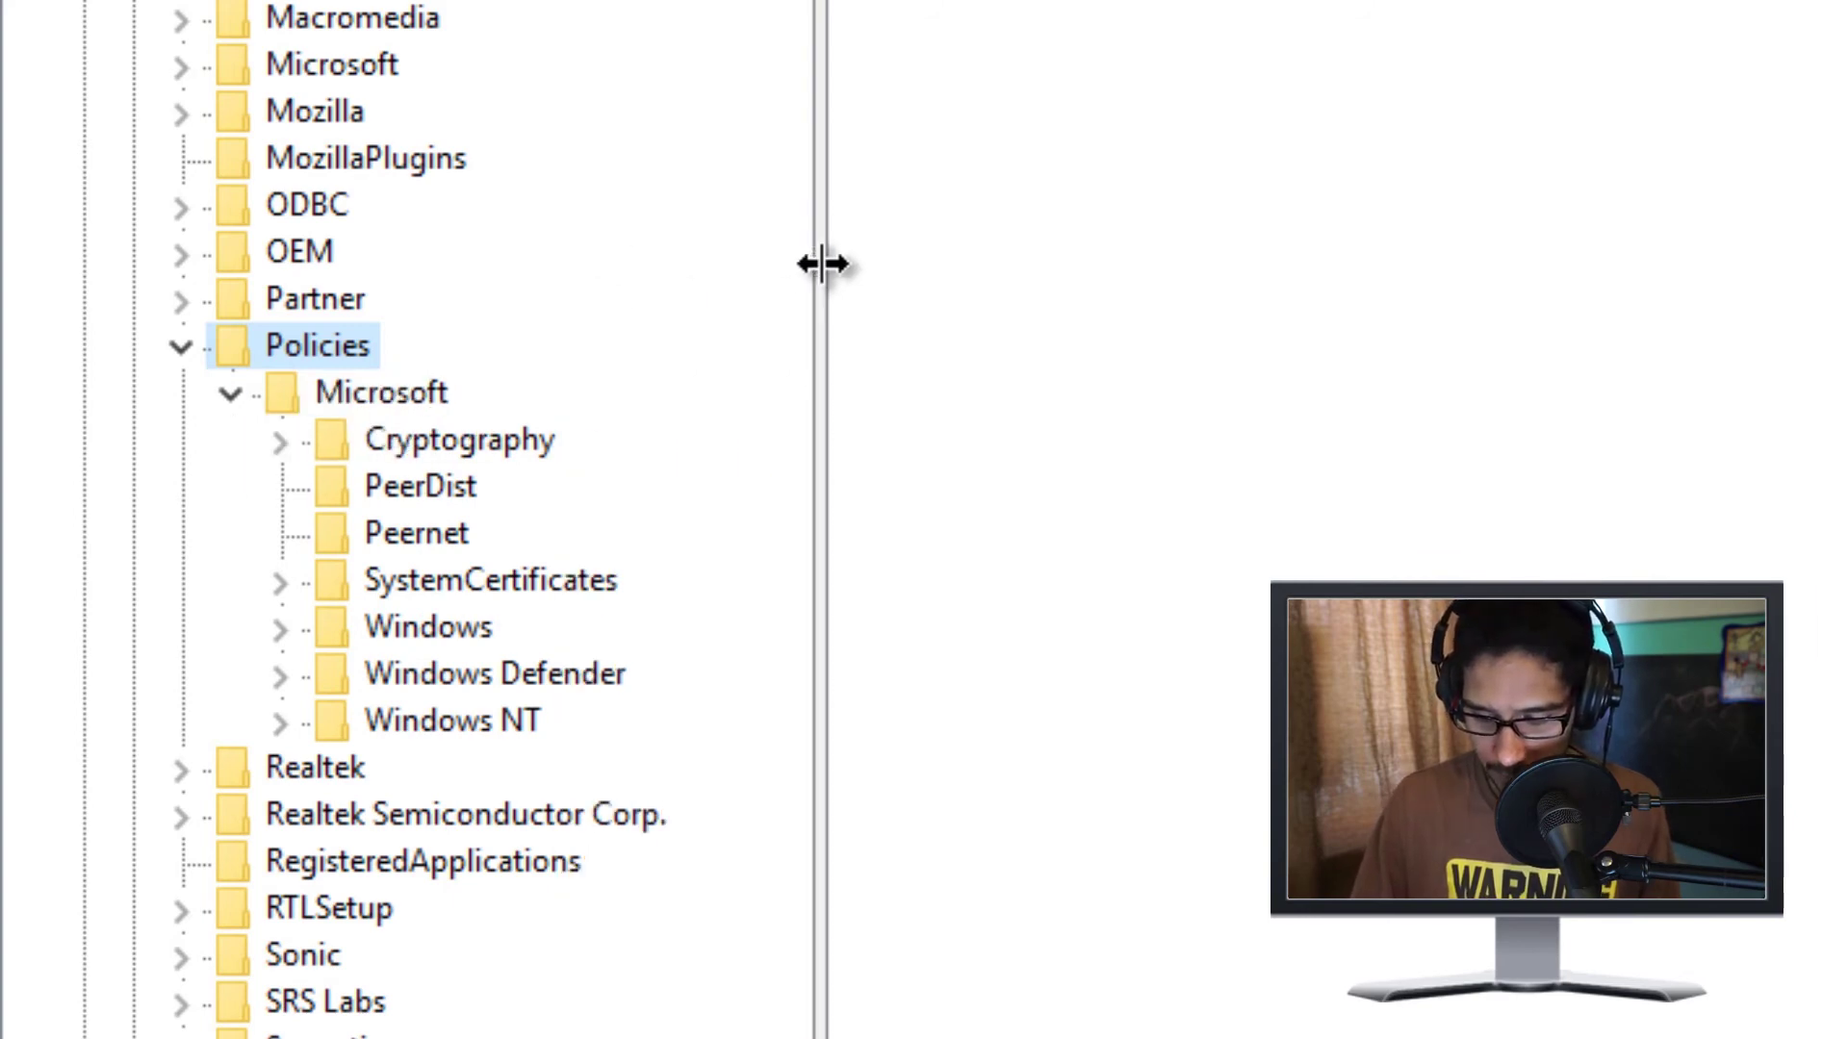
click(279, 627)
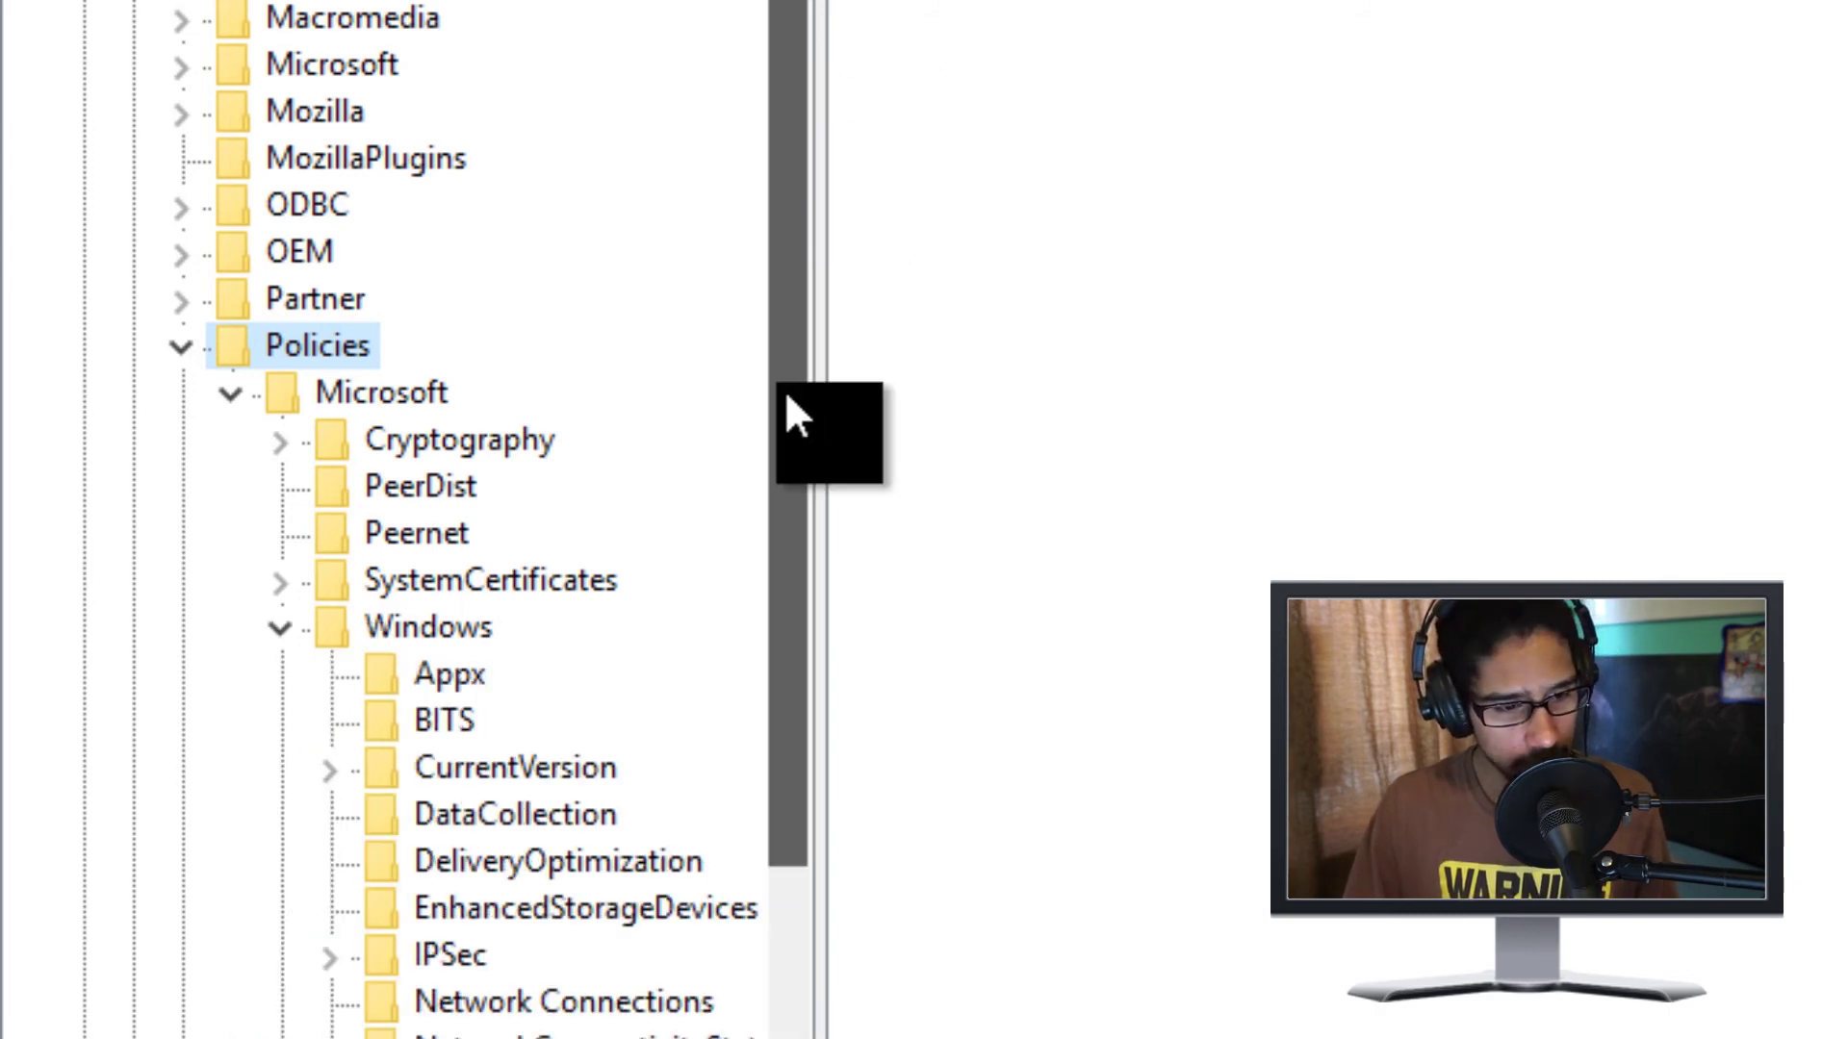
drag(787, 344, 784, 607)
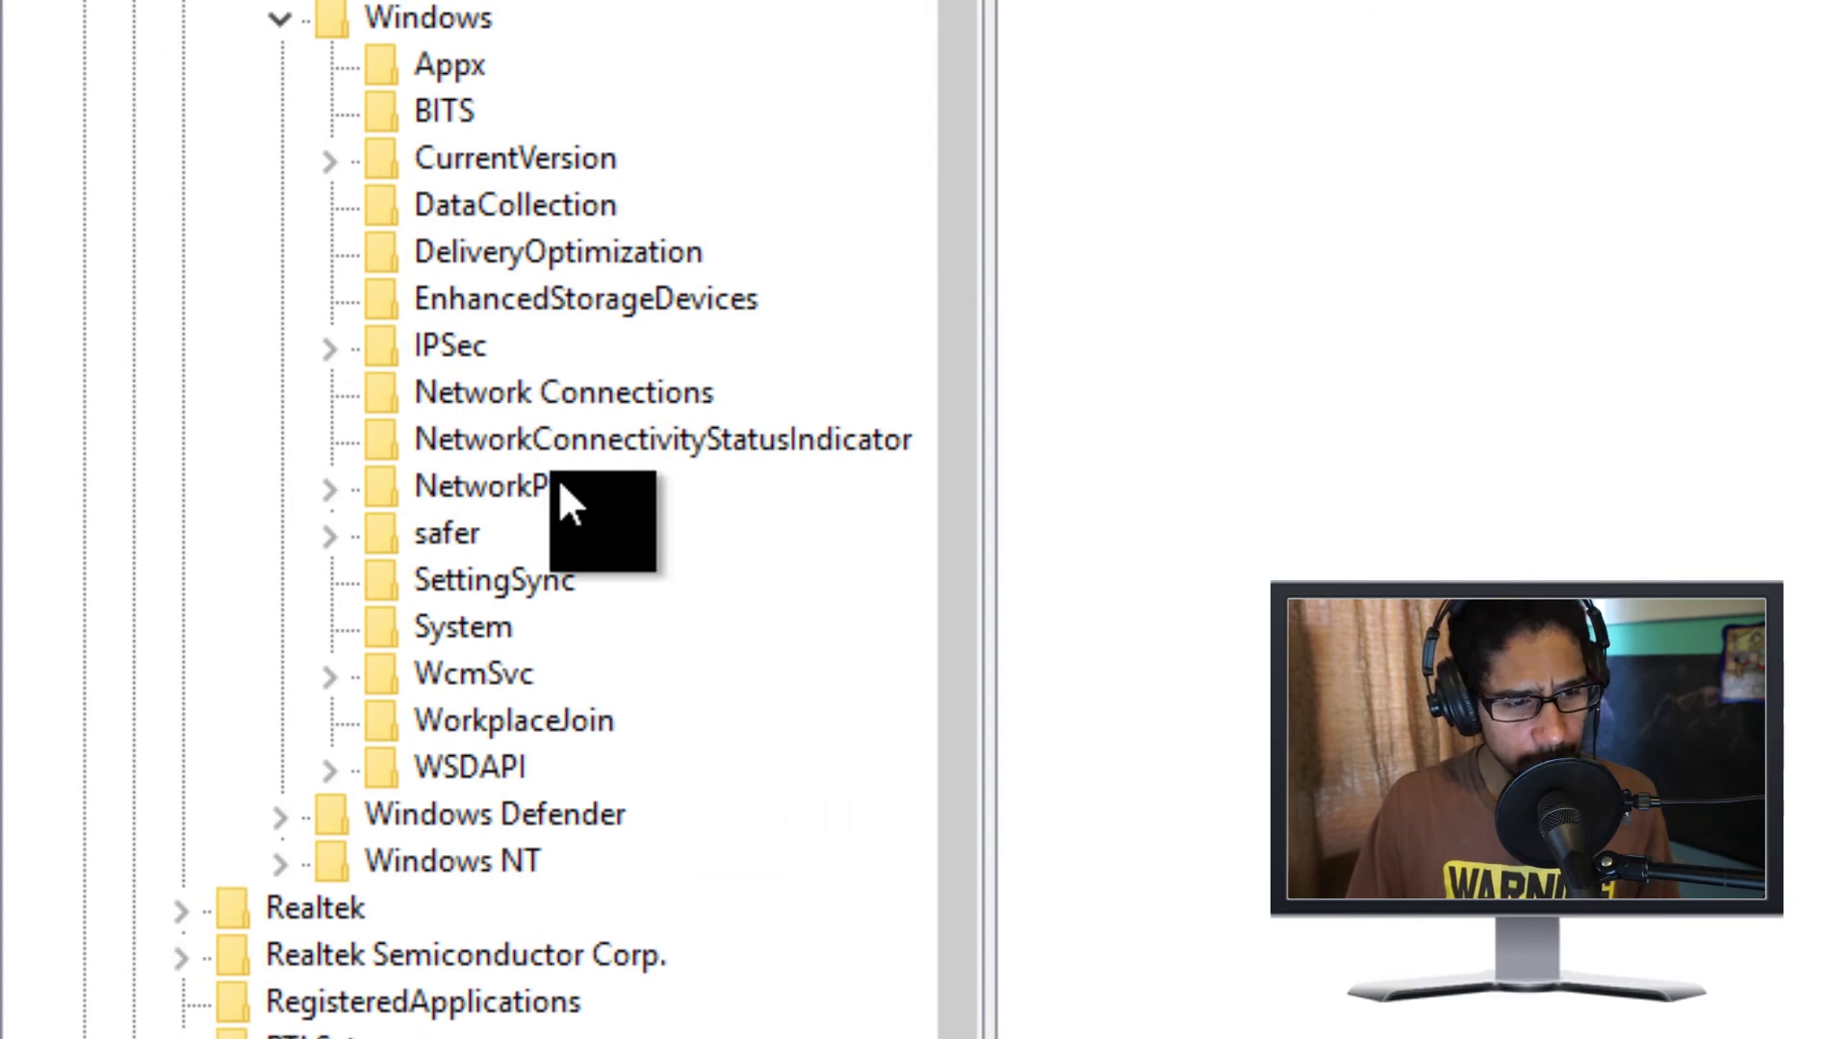
- Create a new key named WindowsUpdate under the Policies\Microsoft\Windows key
right_click(425, 14)
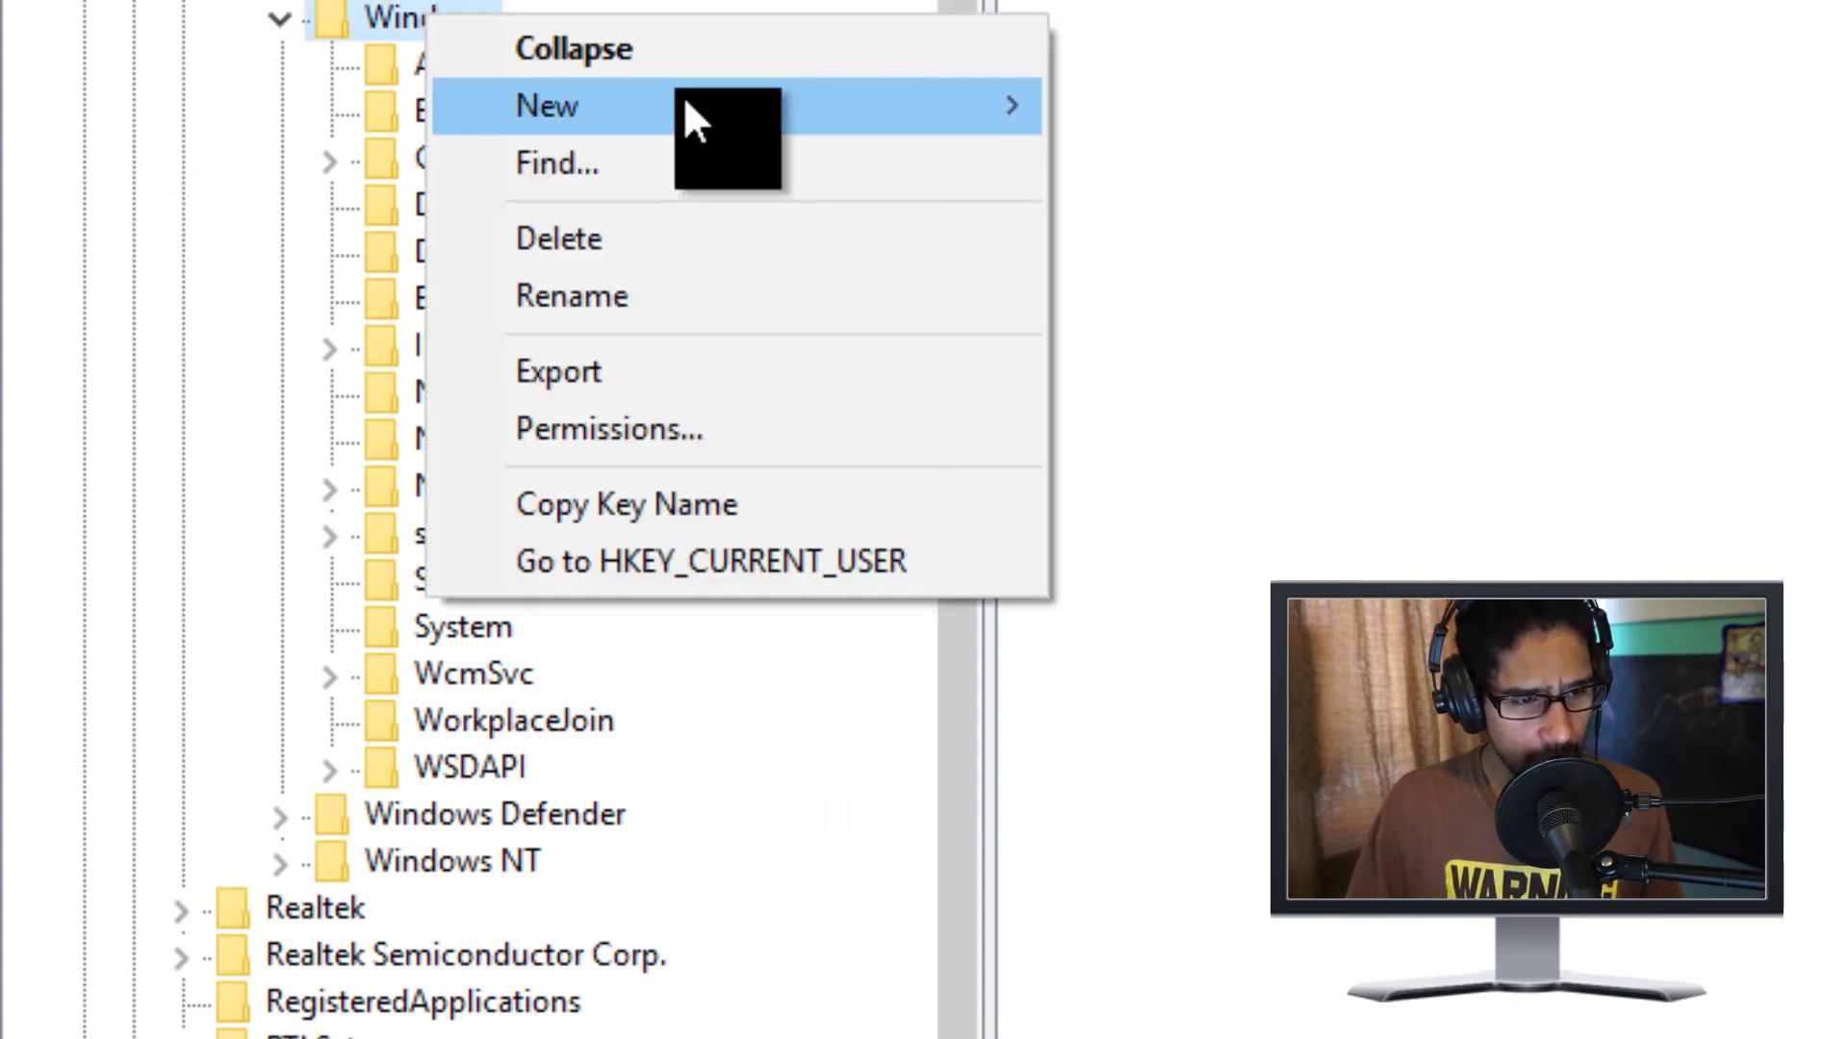
mouse_move(737, 104)
click(1283, 104)
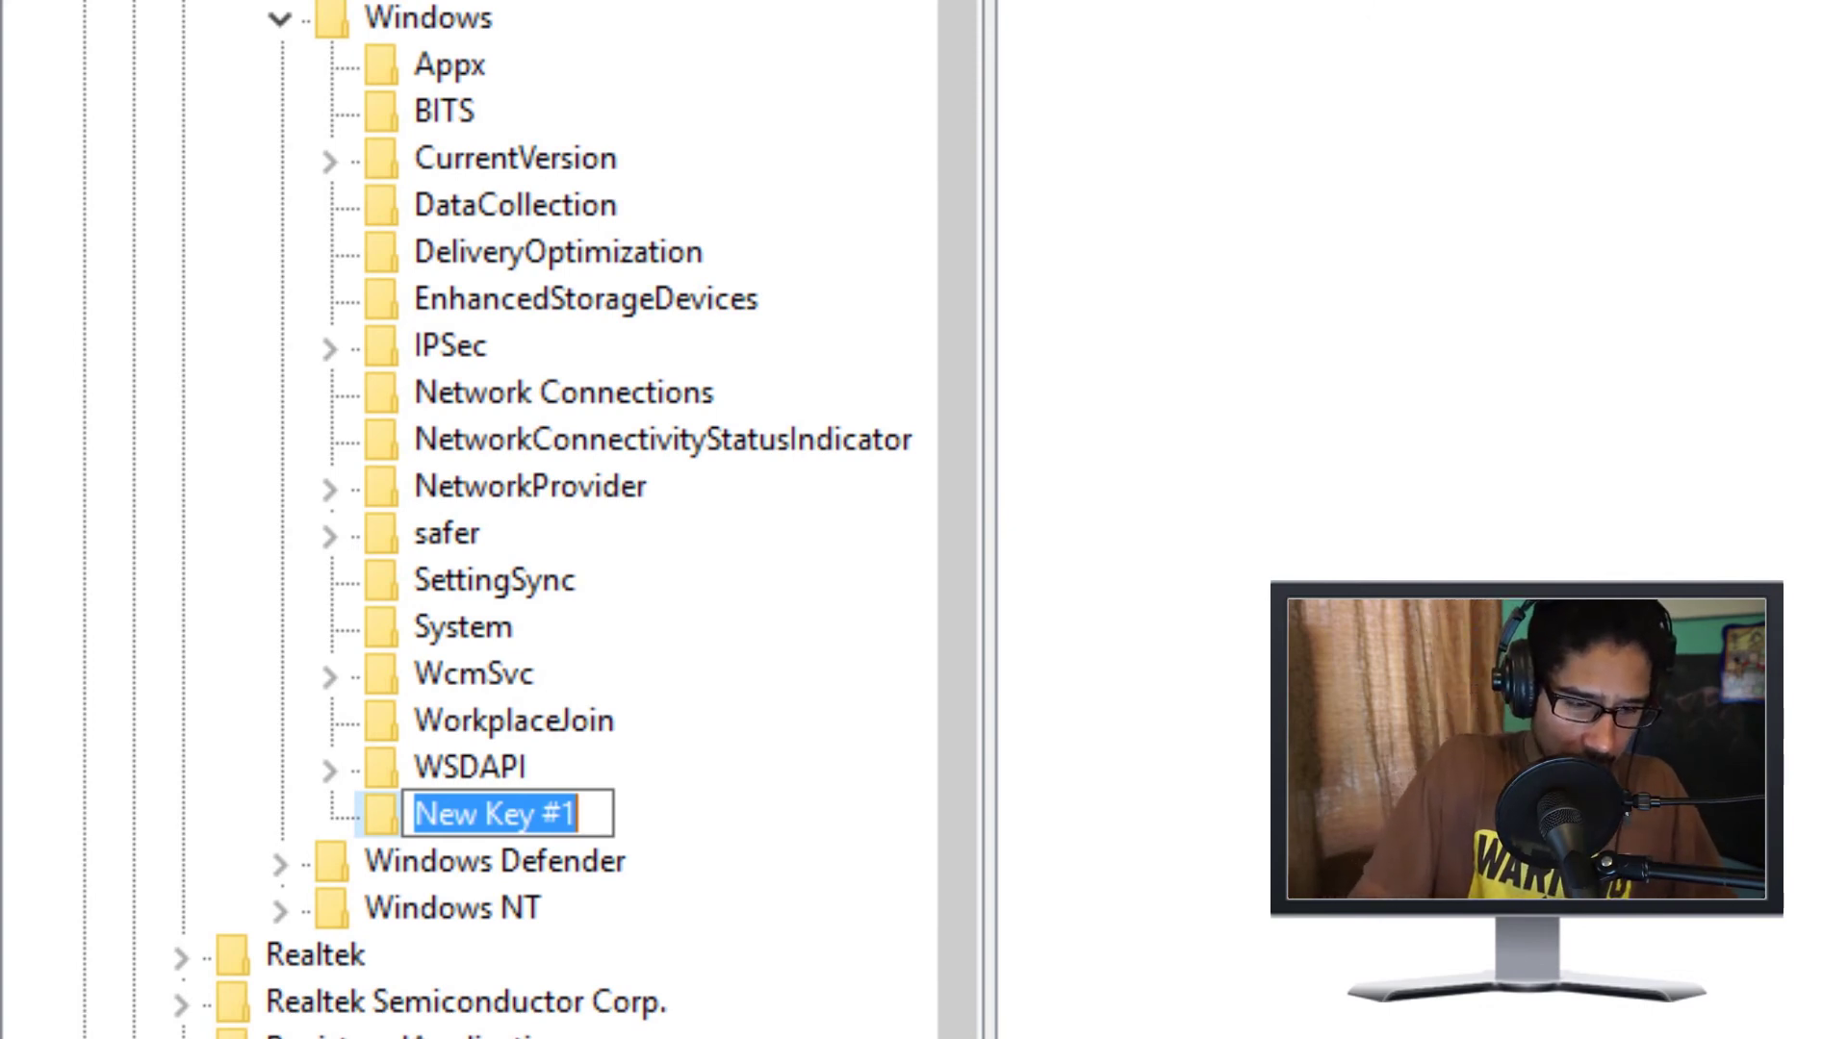
text(Windows)
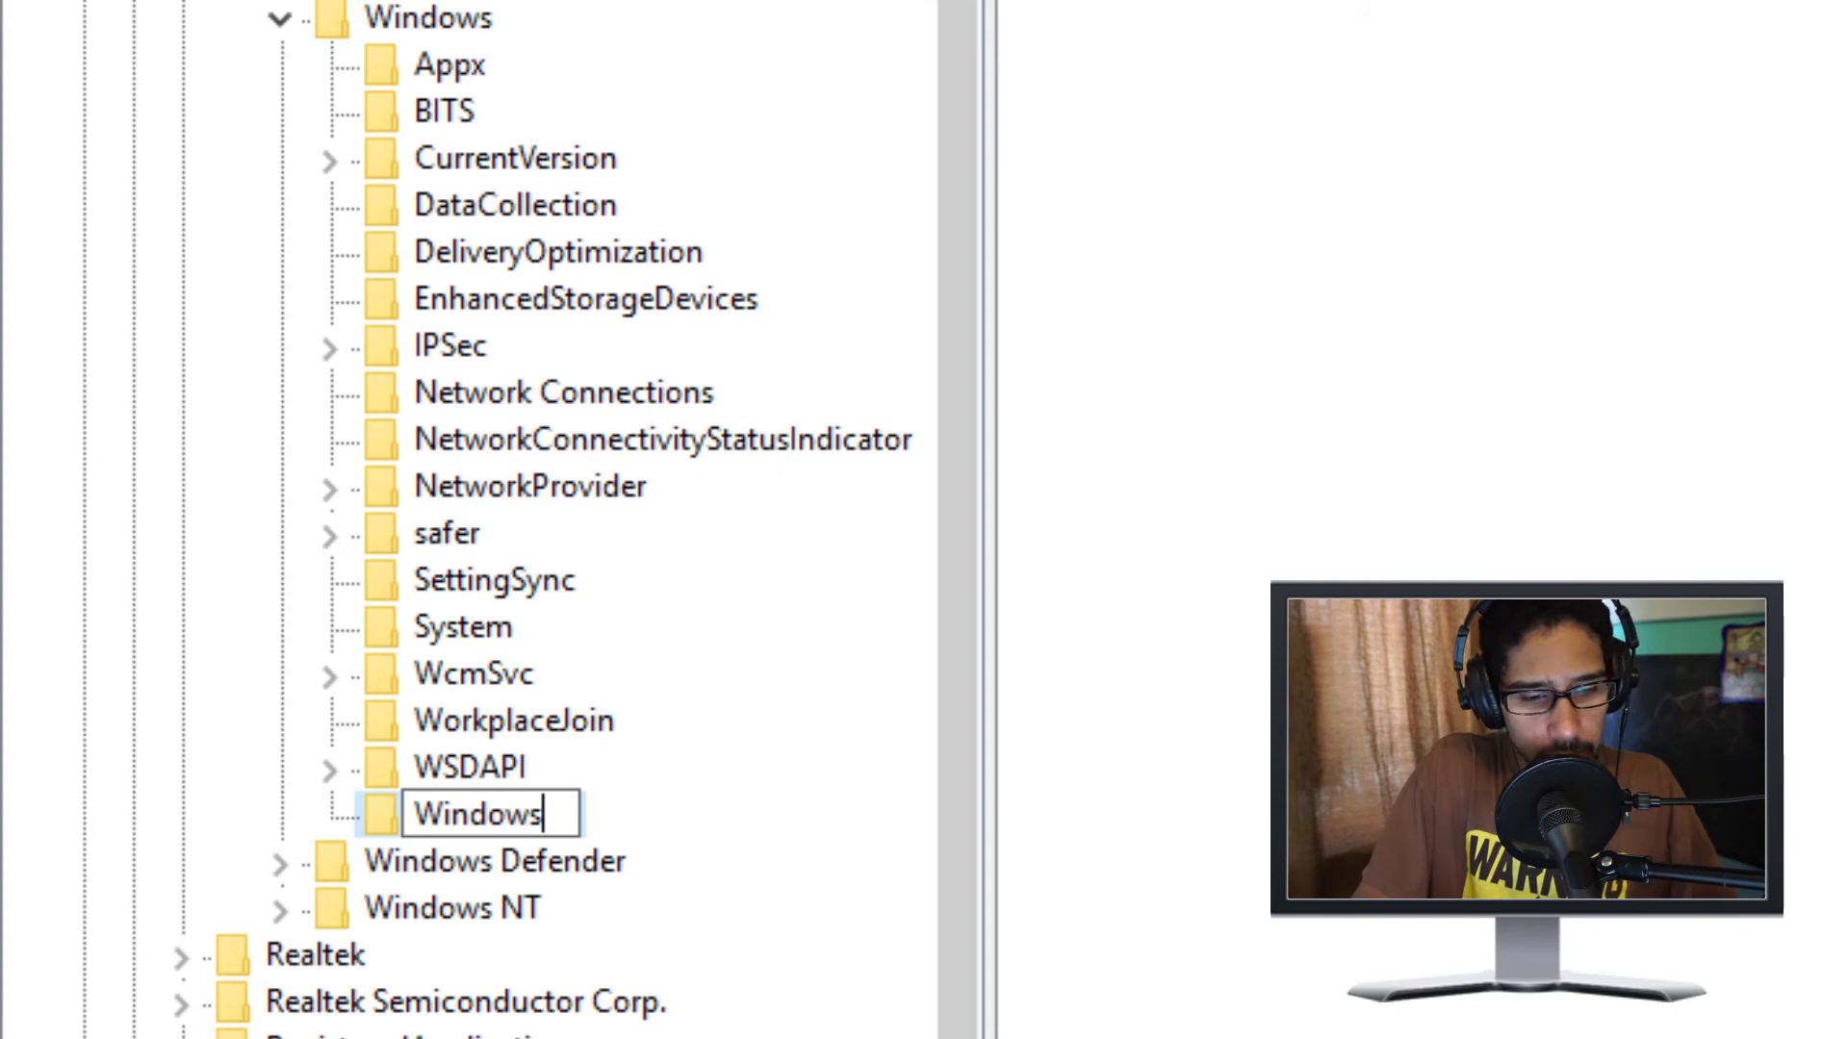
text(Update)
key(Return)
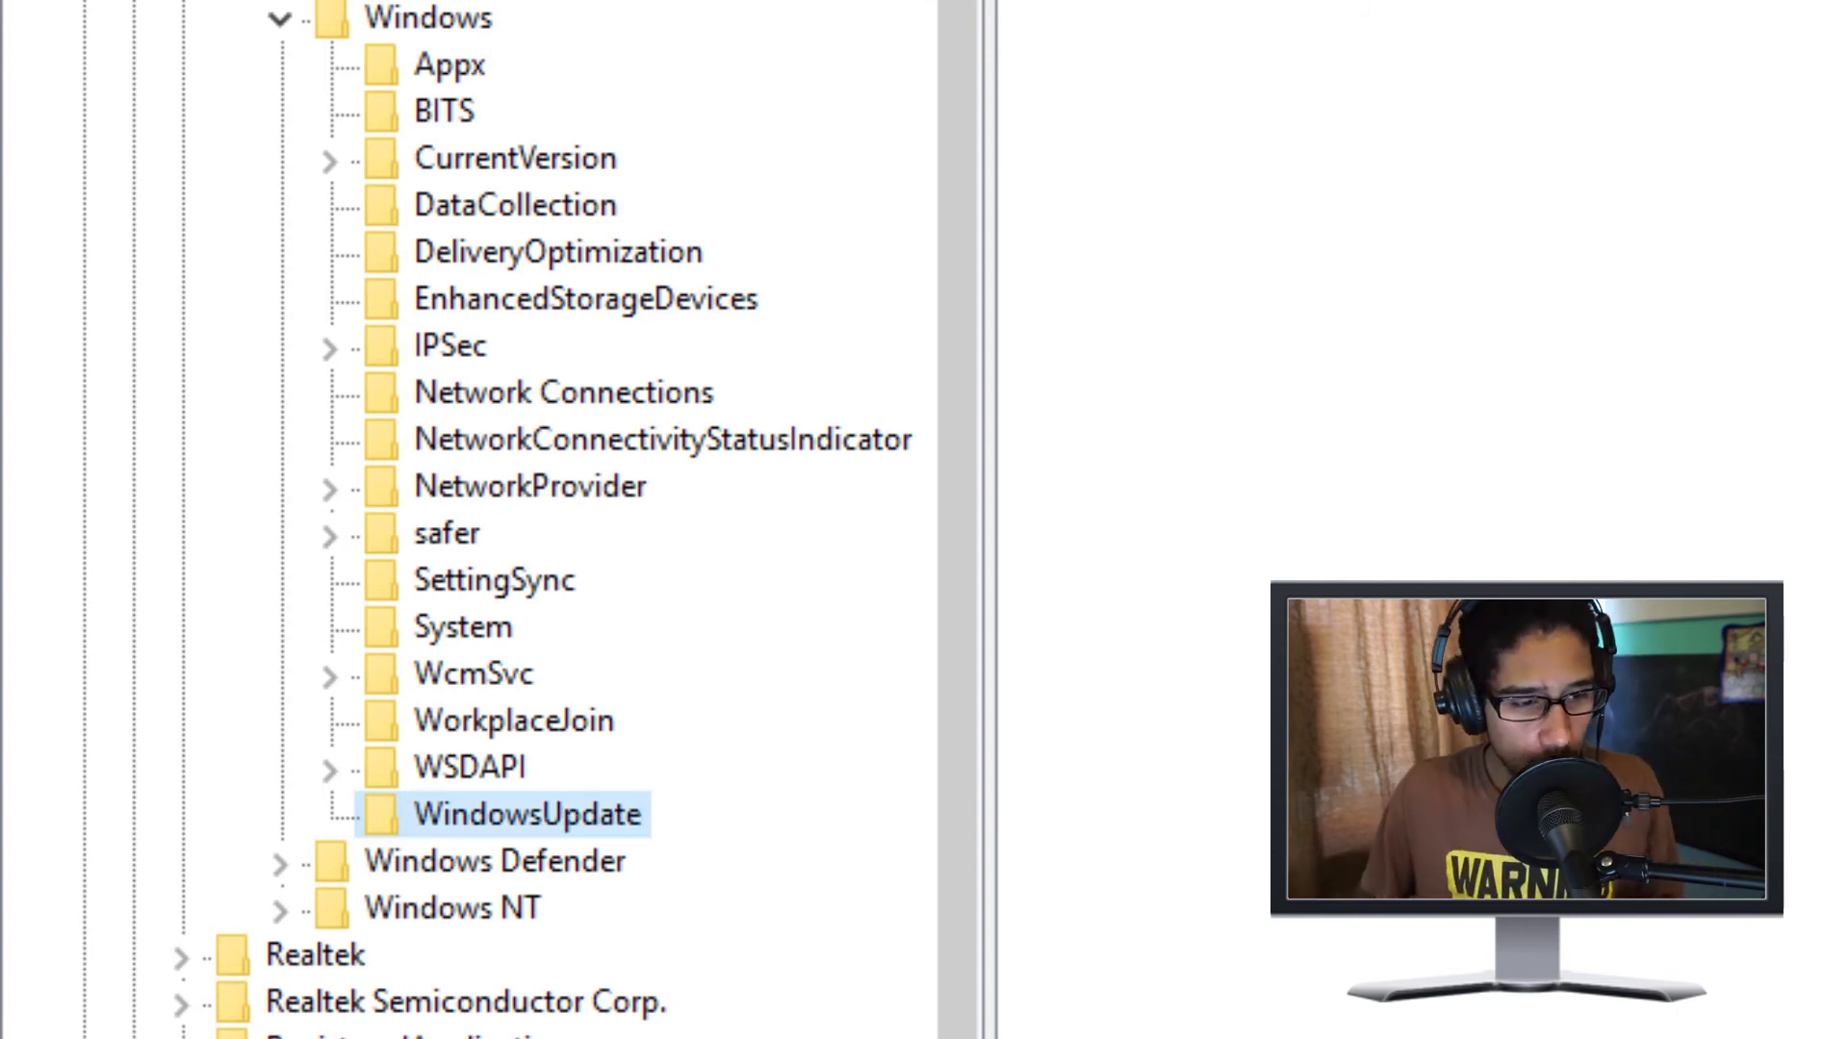
- Create a new subkey named AU inside the WindowsUpdate key
right_click(575, 809)
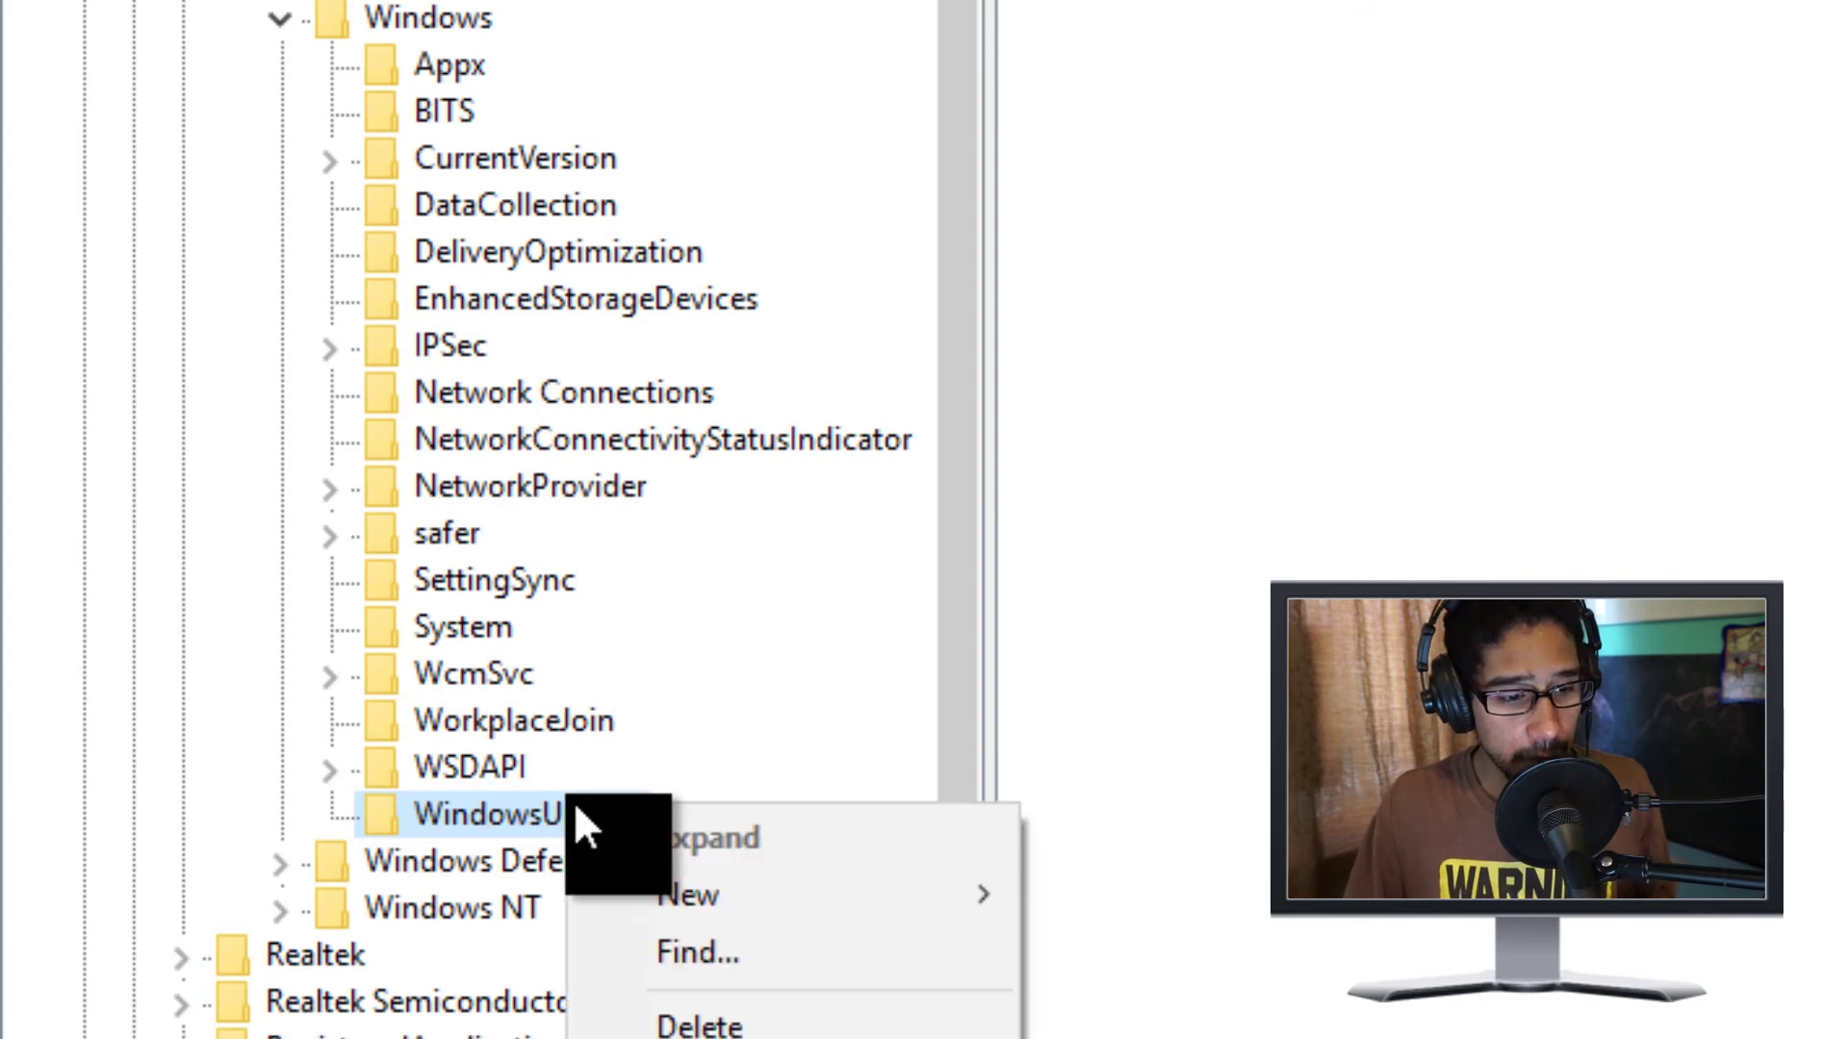
mouse_move(751, 895)
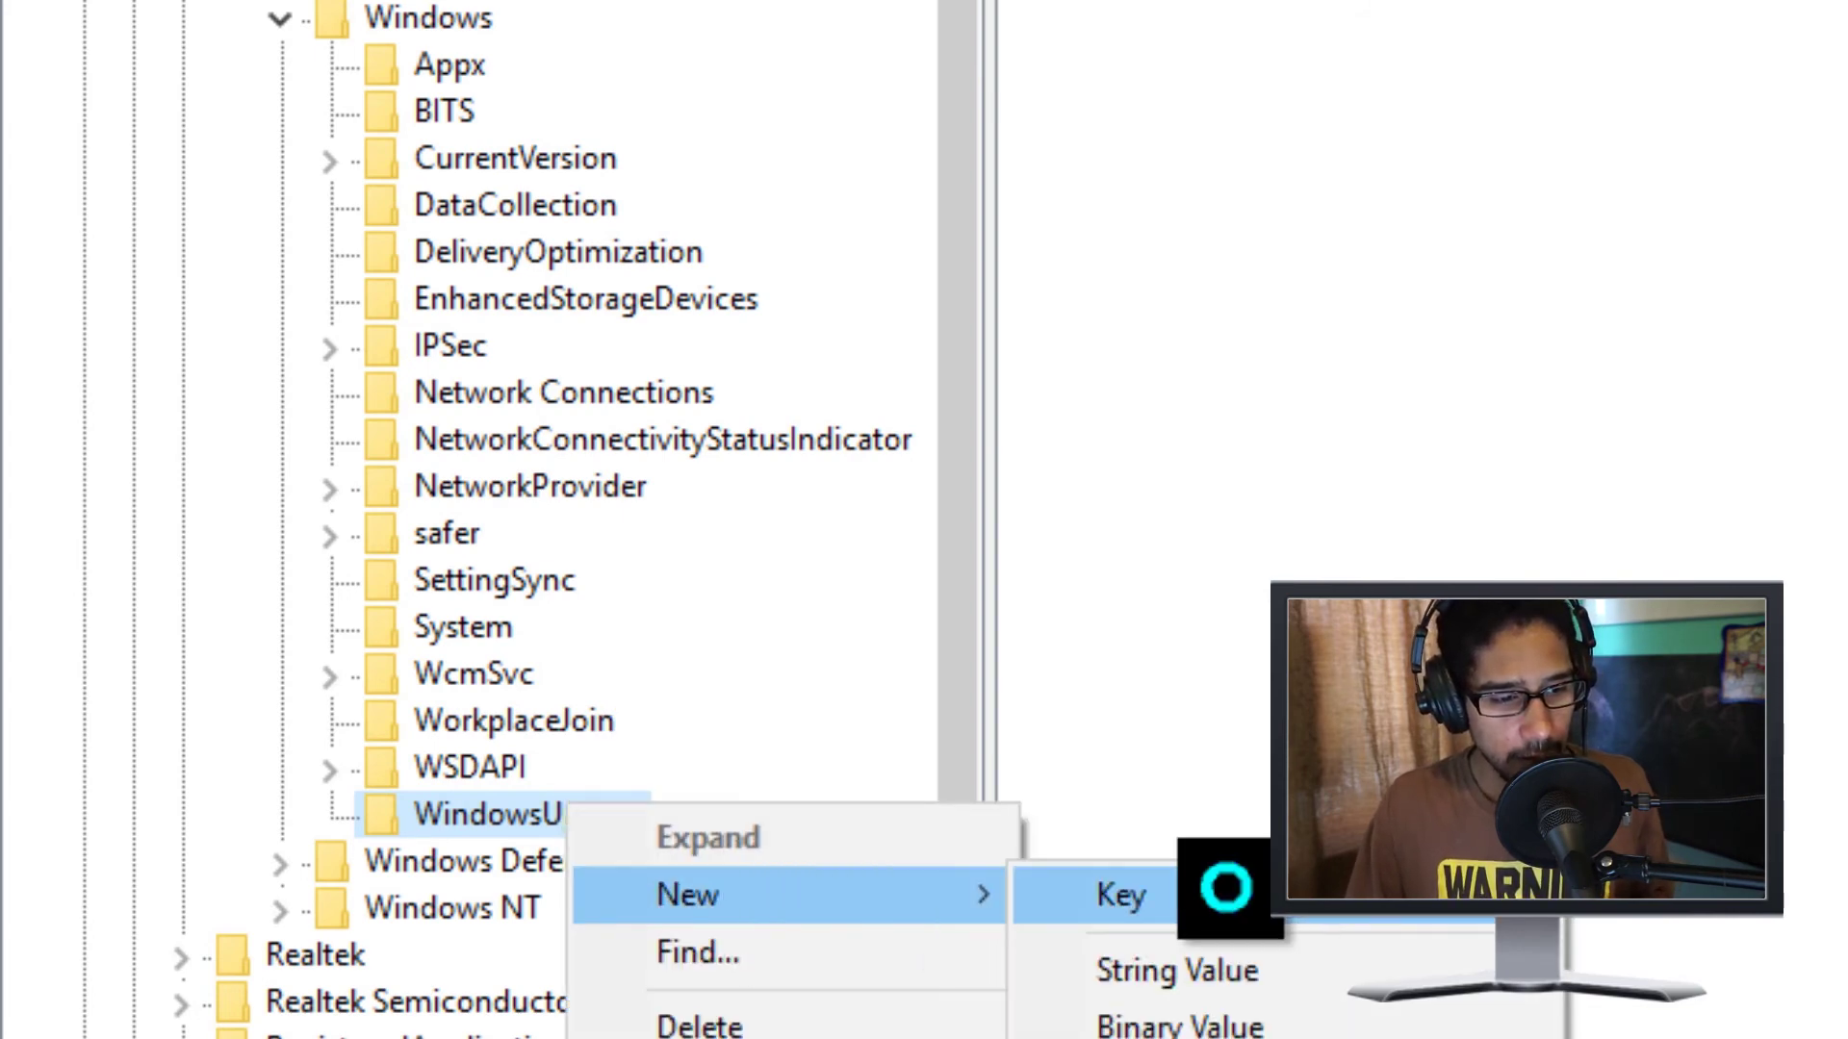
click(1227, 886)
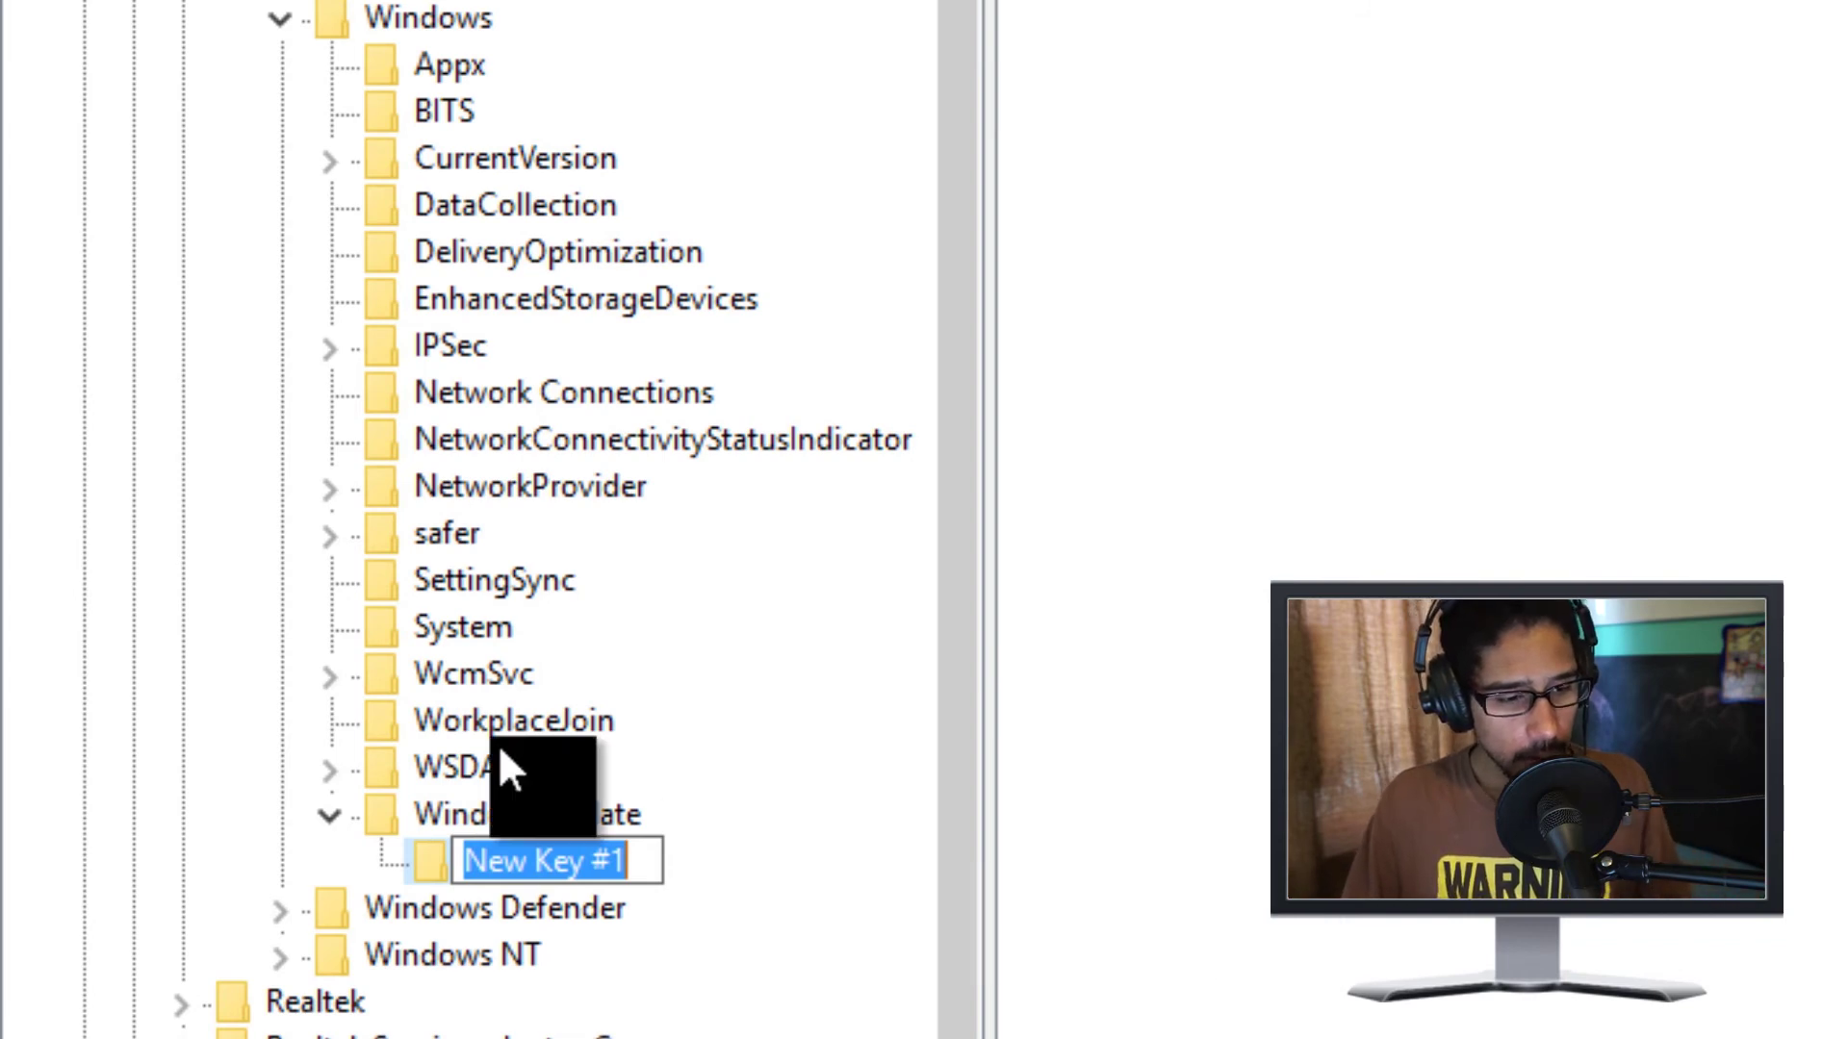
drag(647, 857, 371, 866)
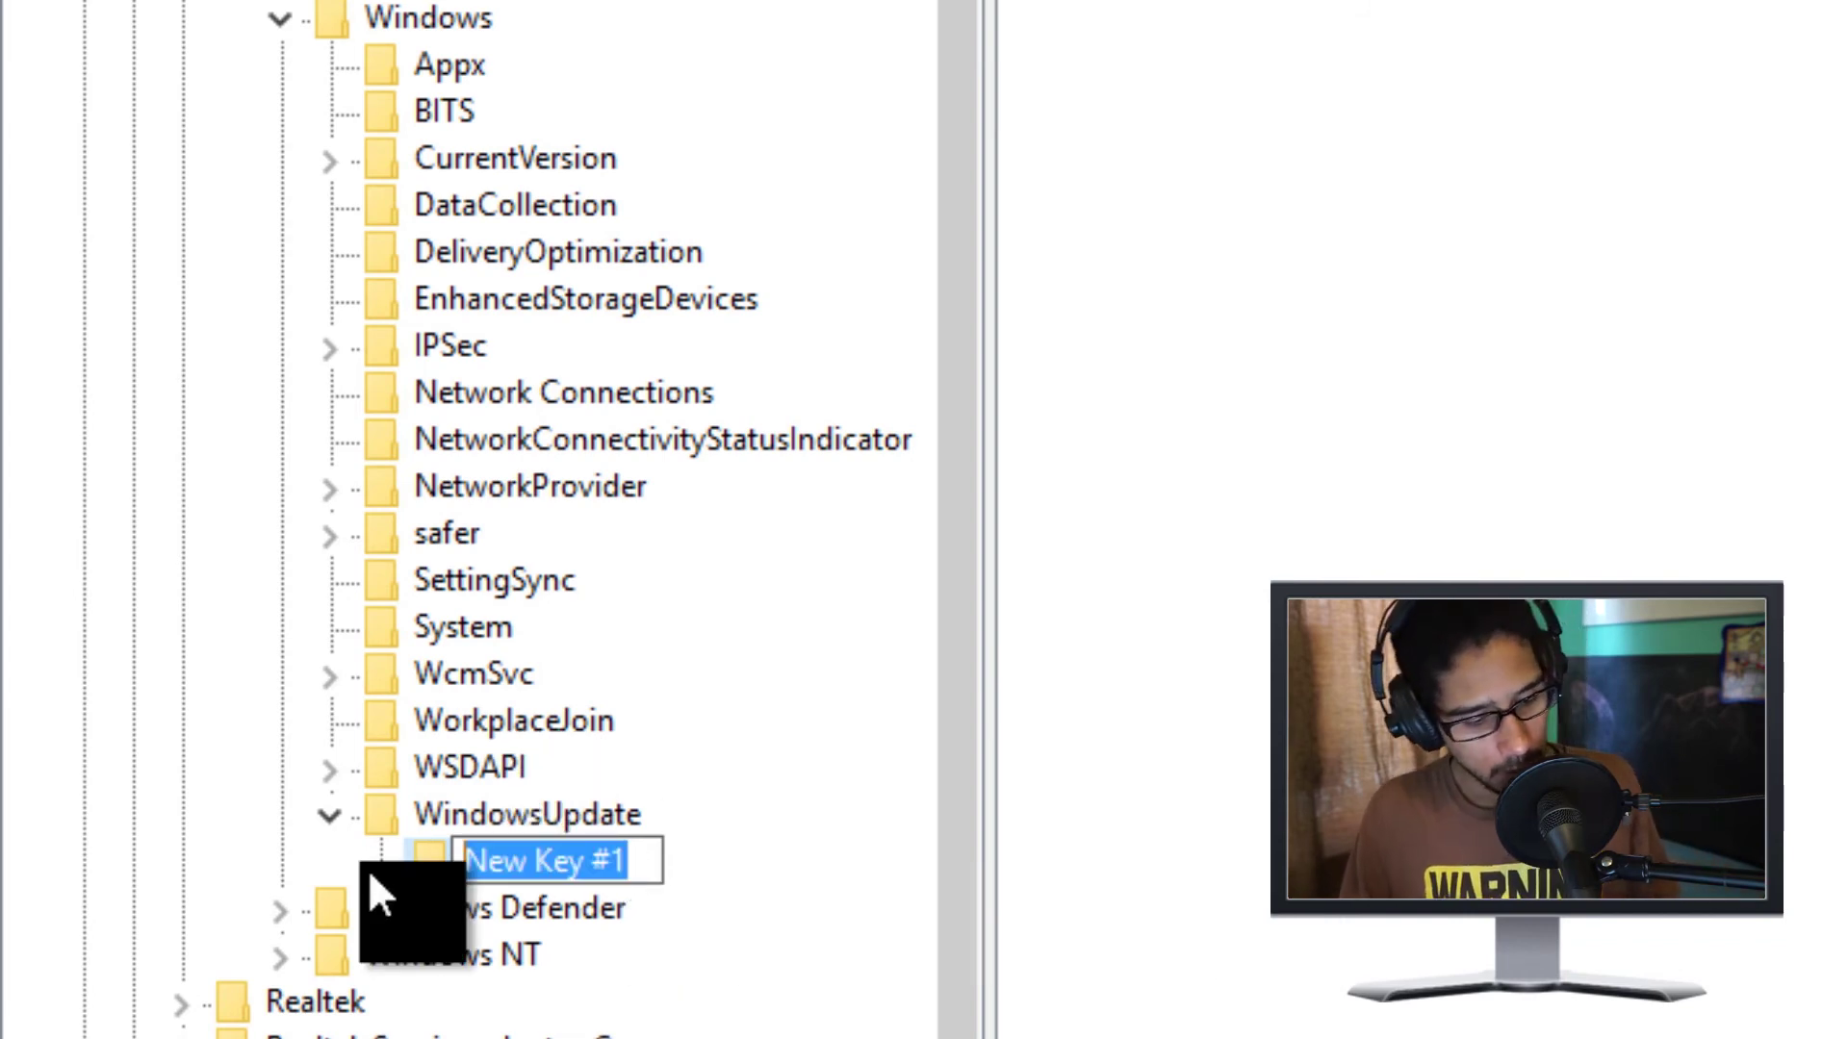
text(A)
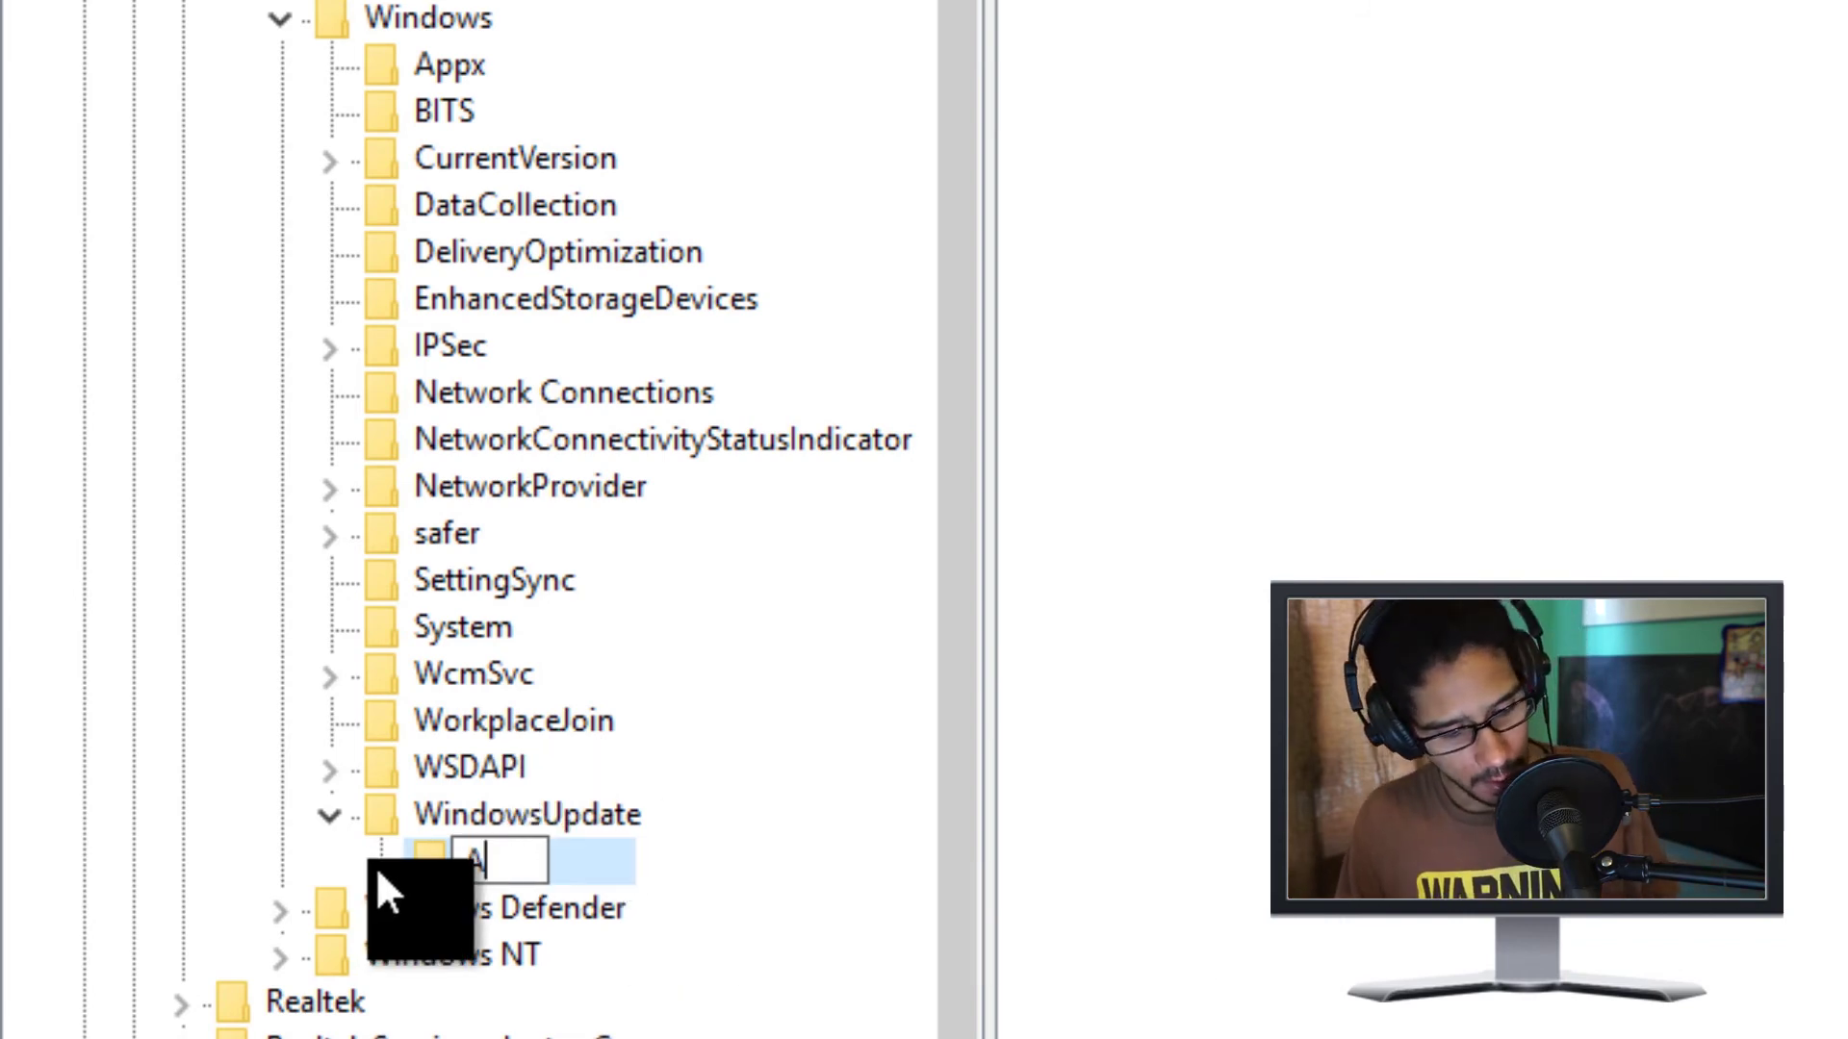
key(Return)
- Add a DWORD (32-bit) value named AUOptions to the AU key
right_click(442, 857)
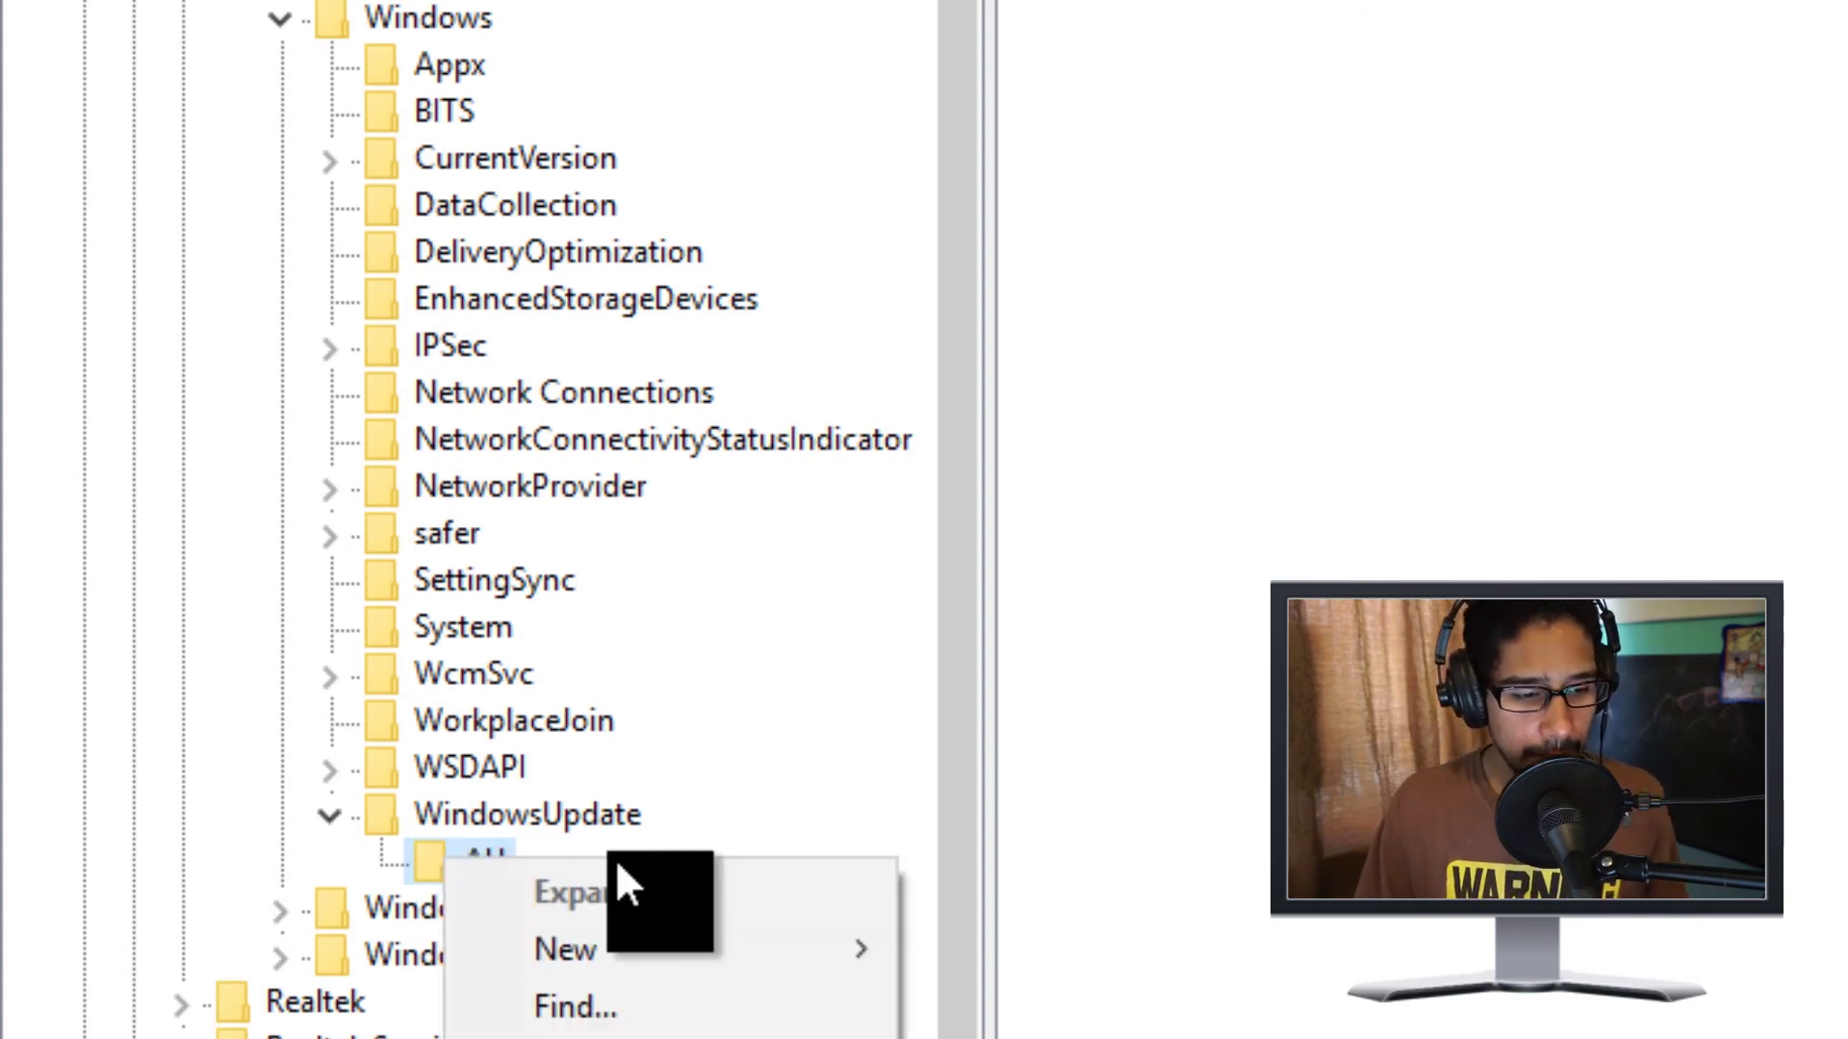
mouse_move(719, 947)
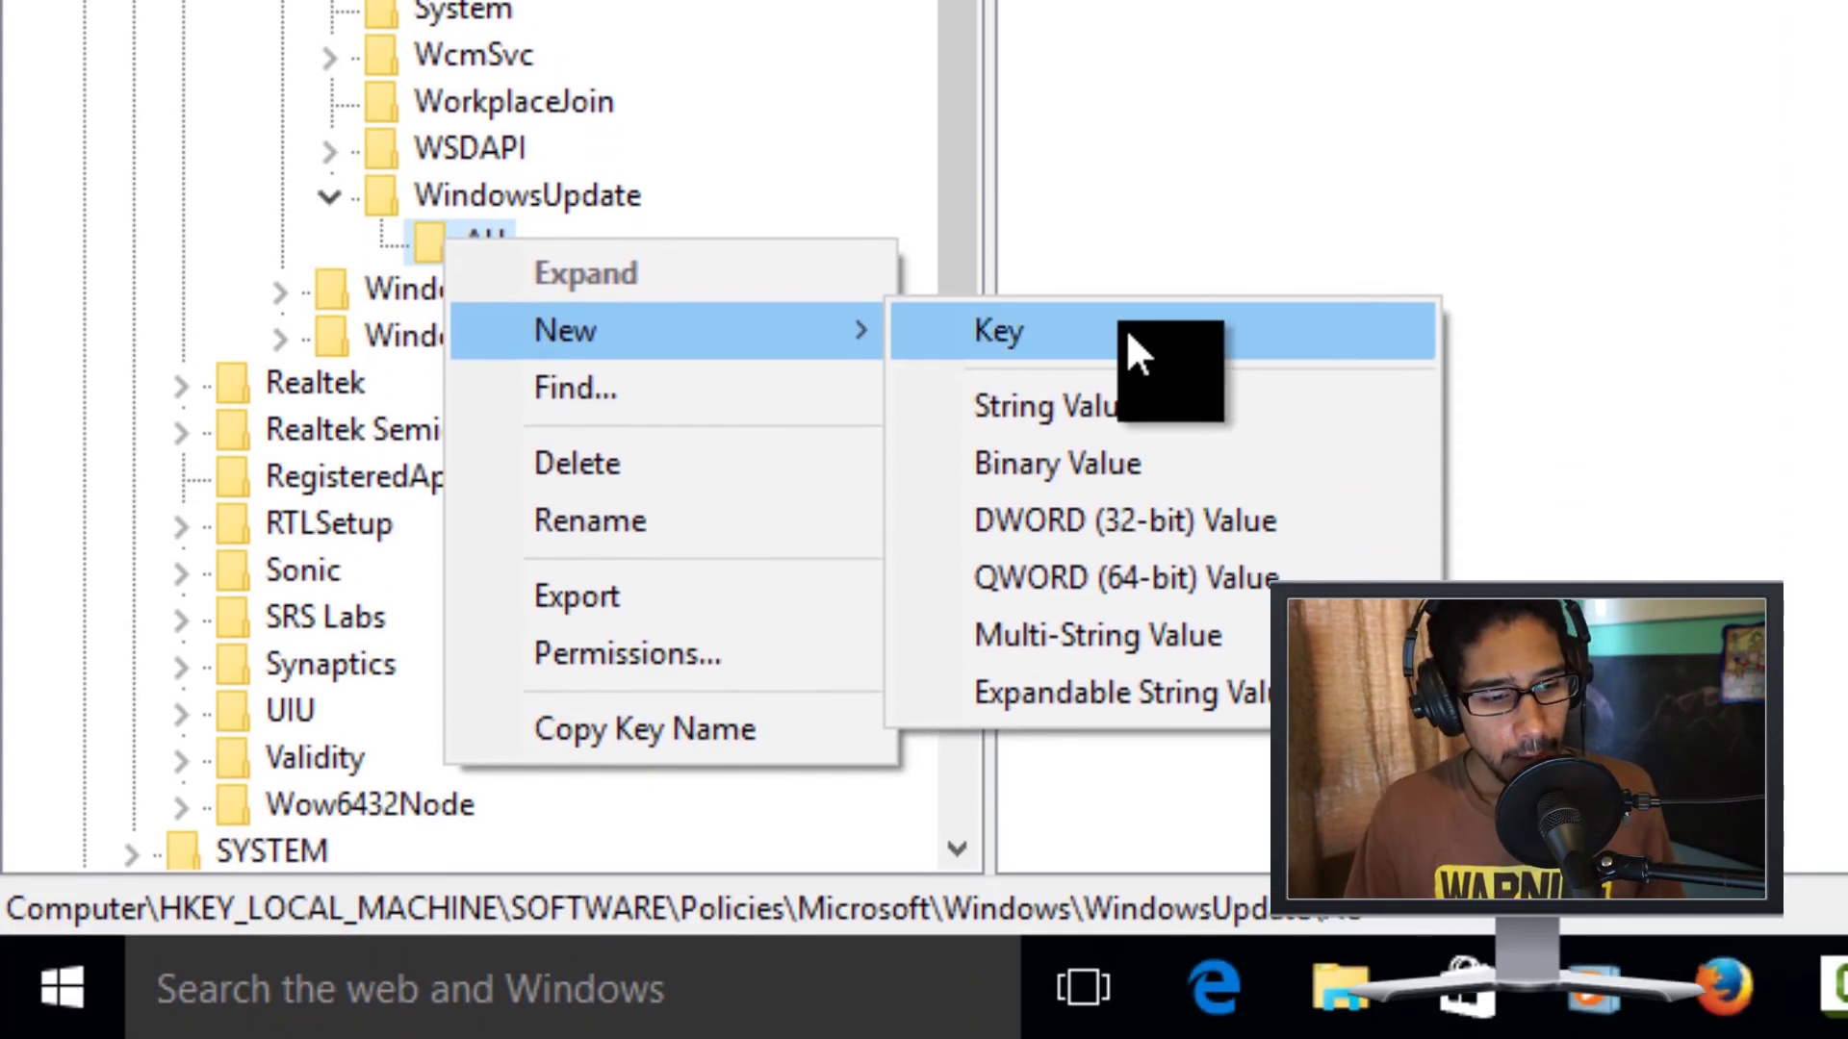
click(1158, 527)
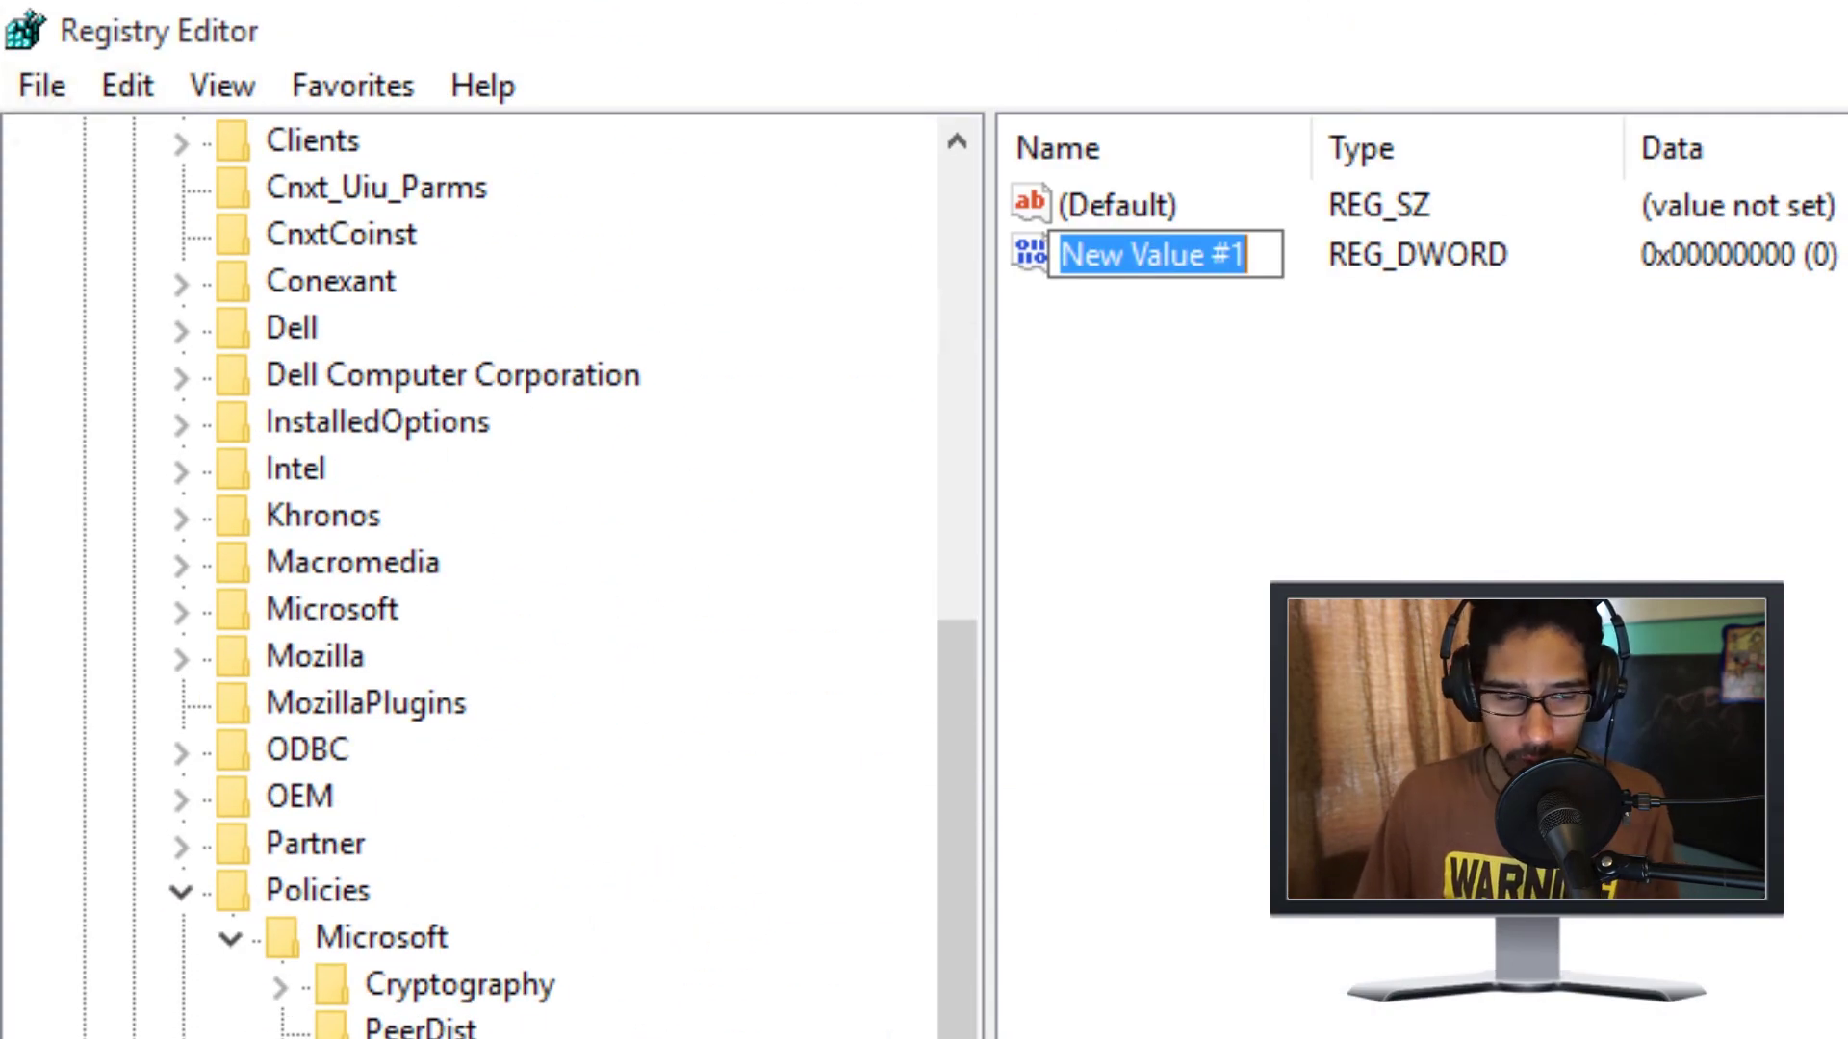
text(A)
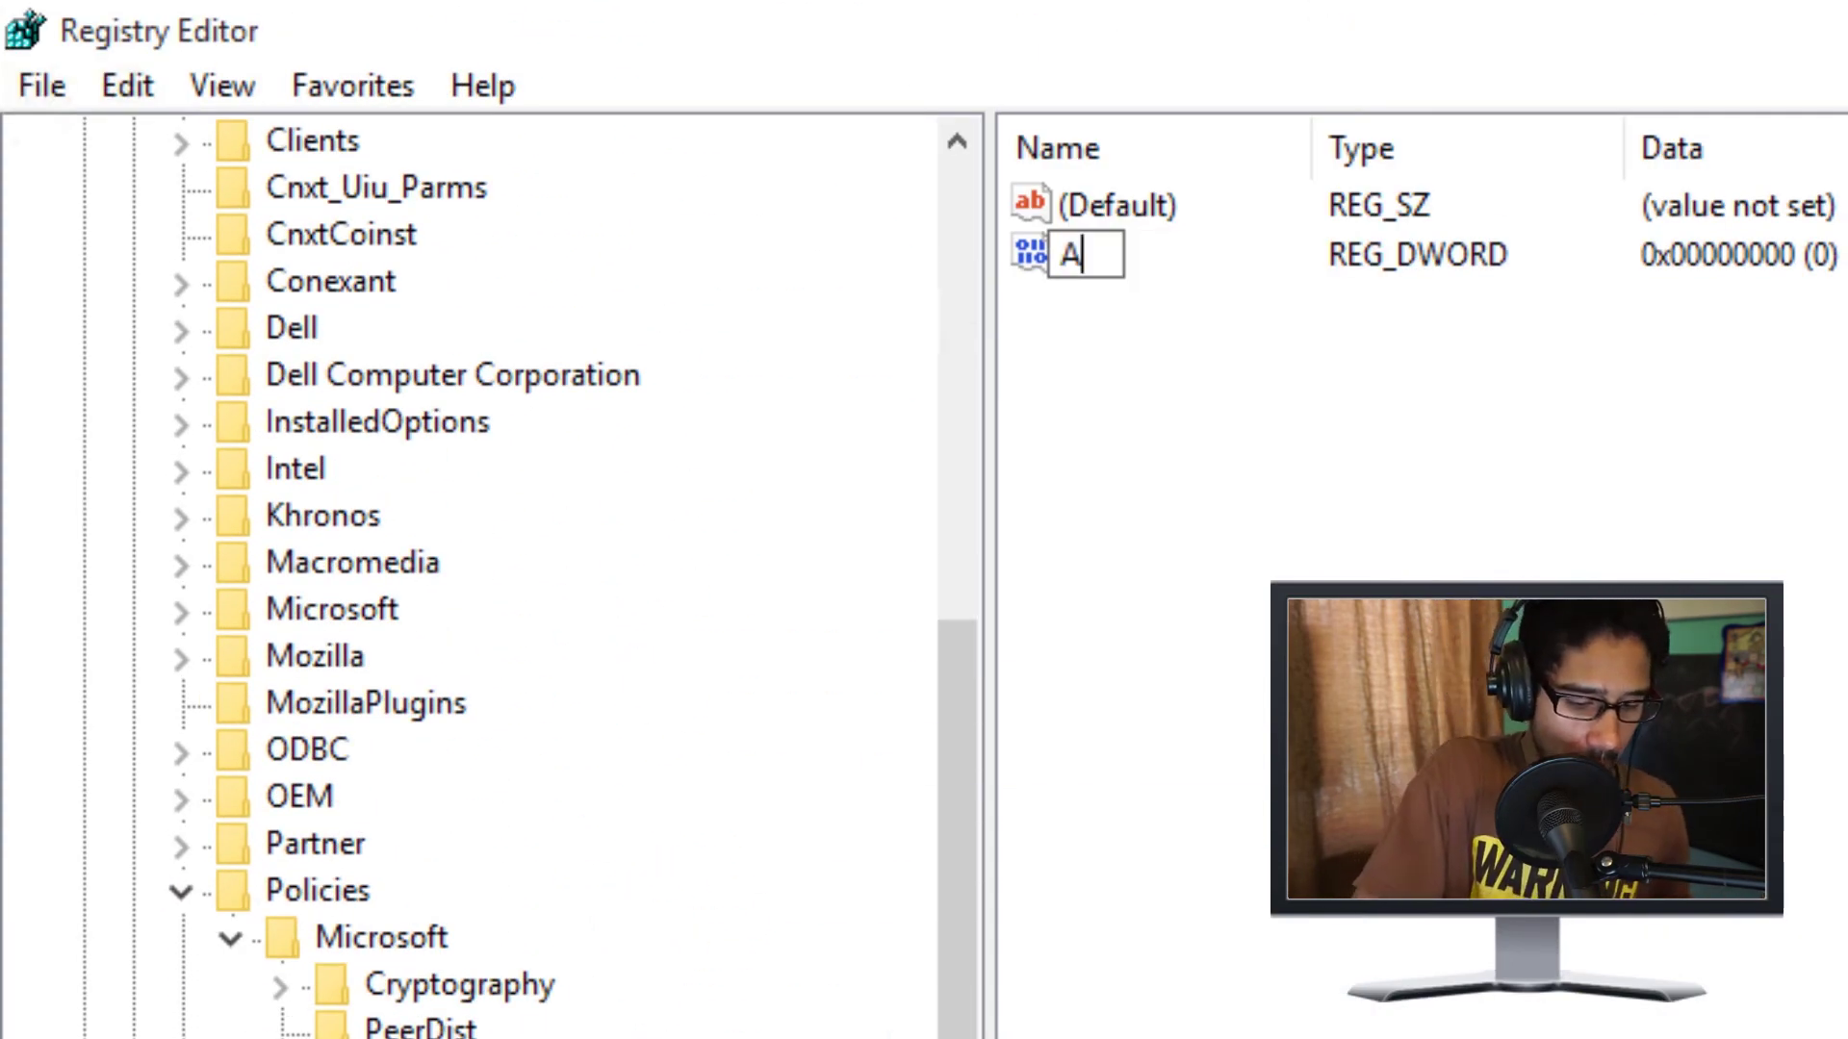
text(UOptions)
key(Return)
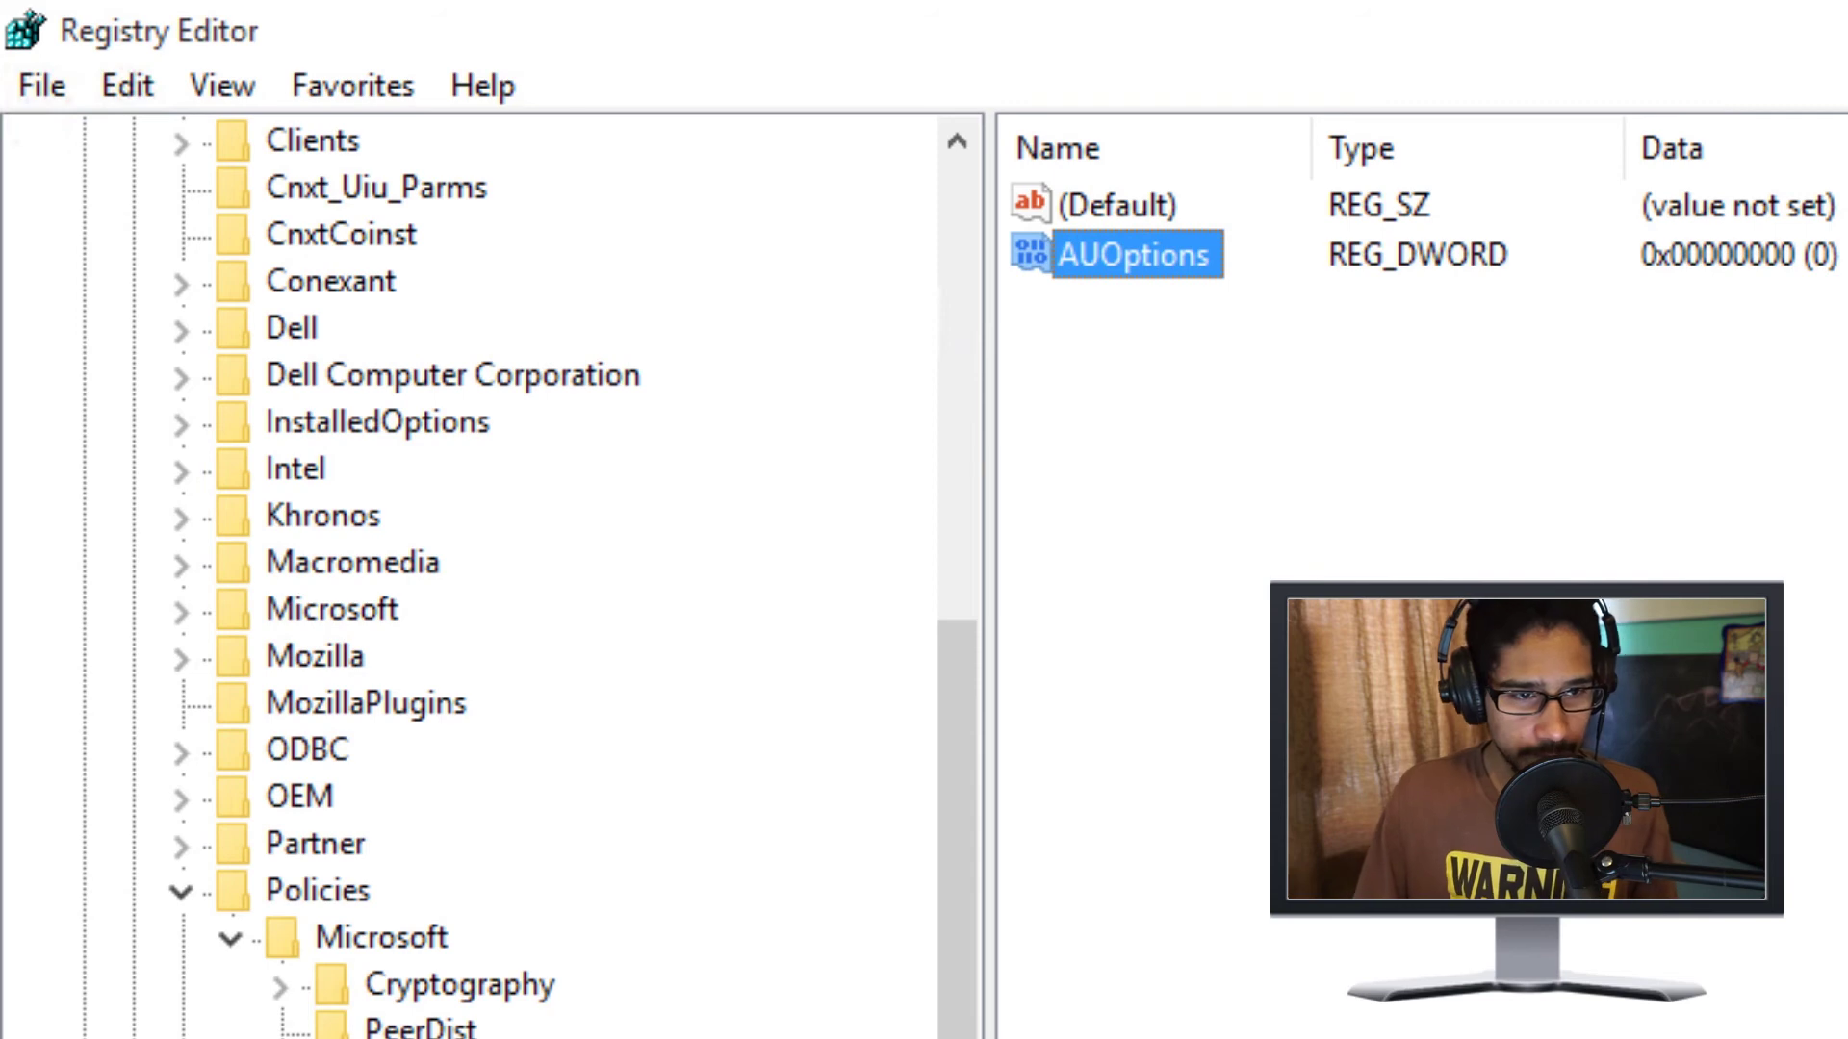
- Try 00000002, 00000003 and 00000004 in turn as the hexadecimal value data of AUOptions, and discard the edit
double_click(1131, 258)
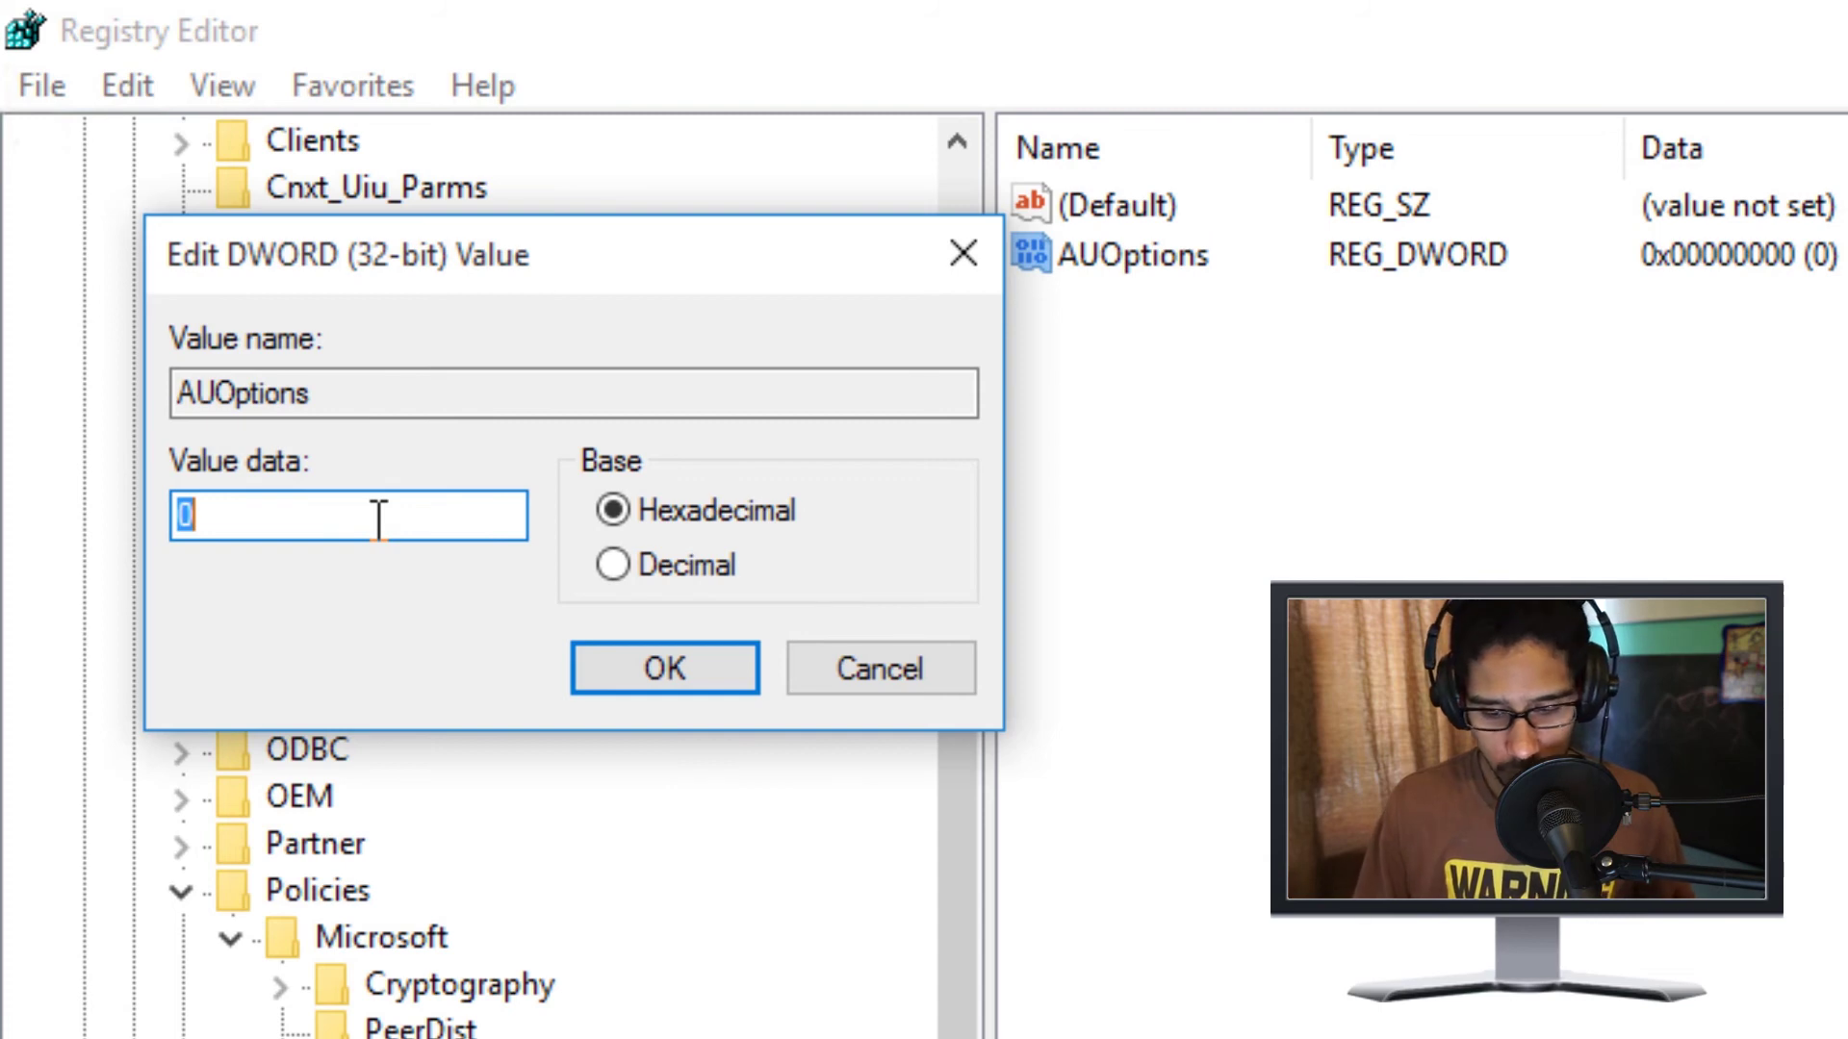
text(0000)
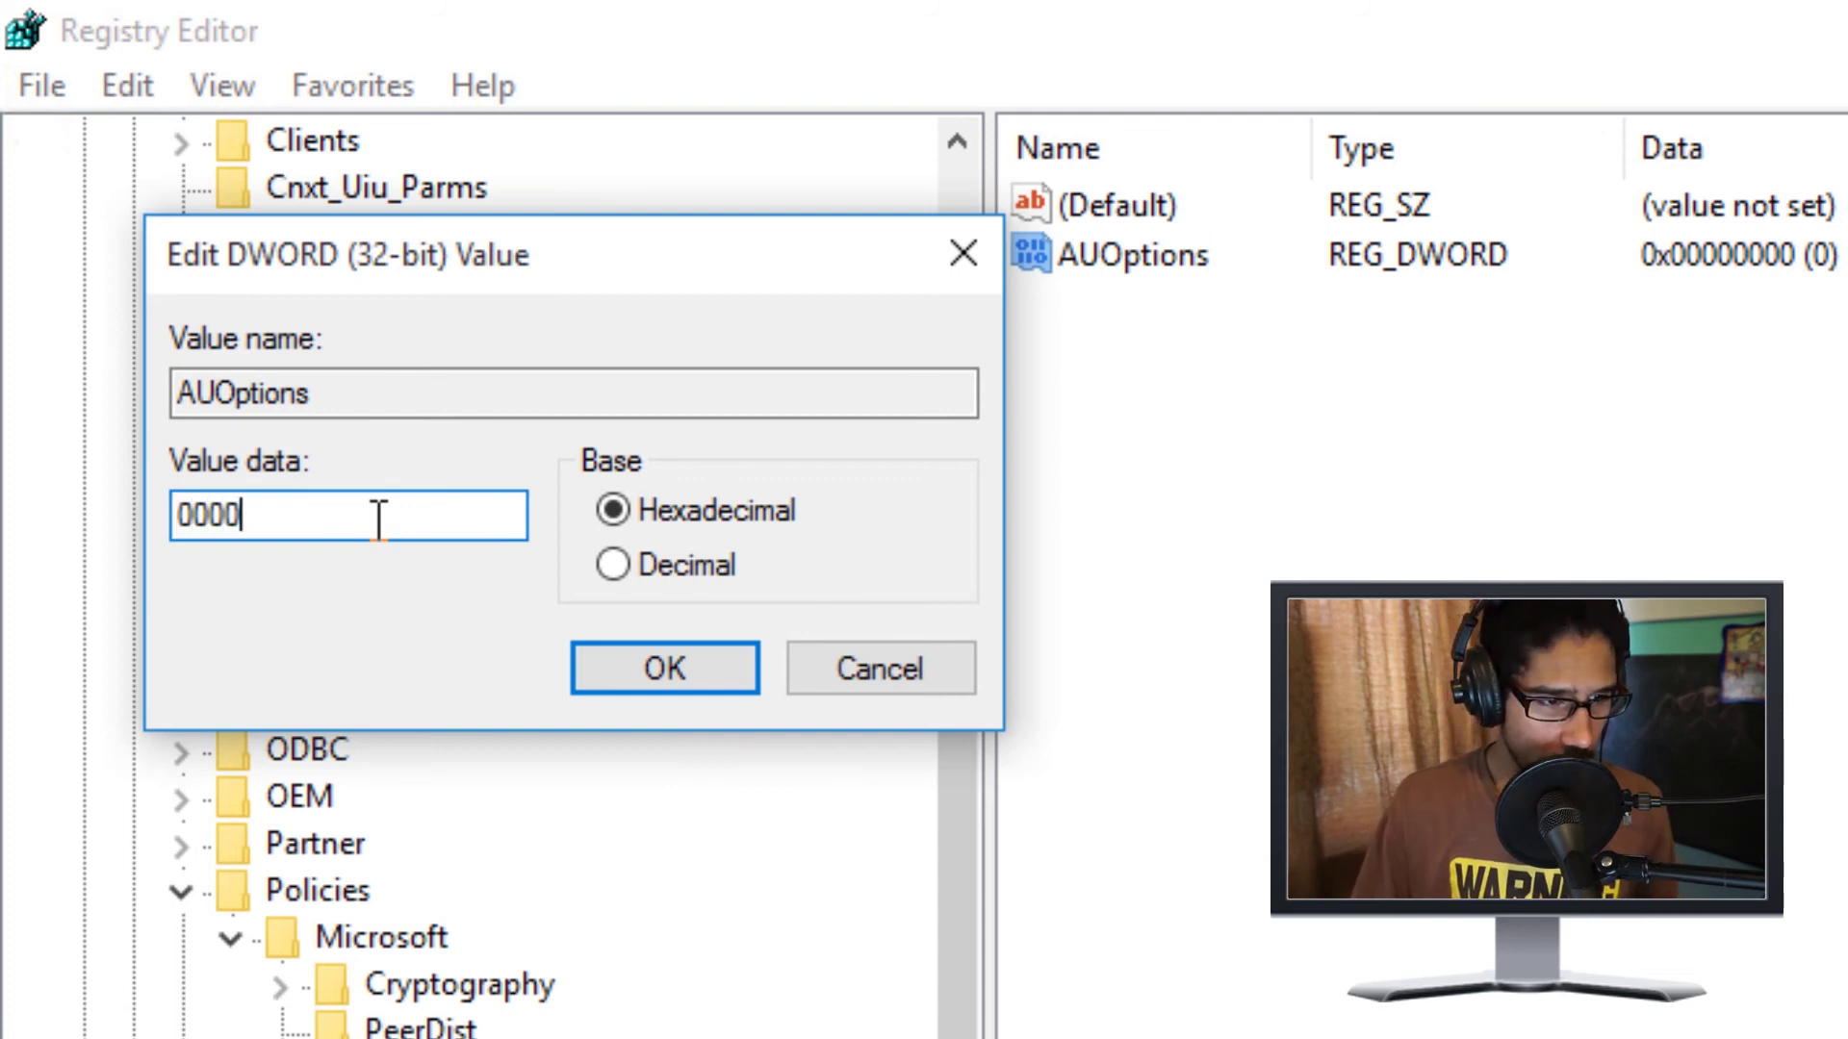
text(000)
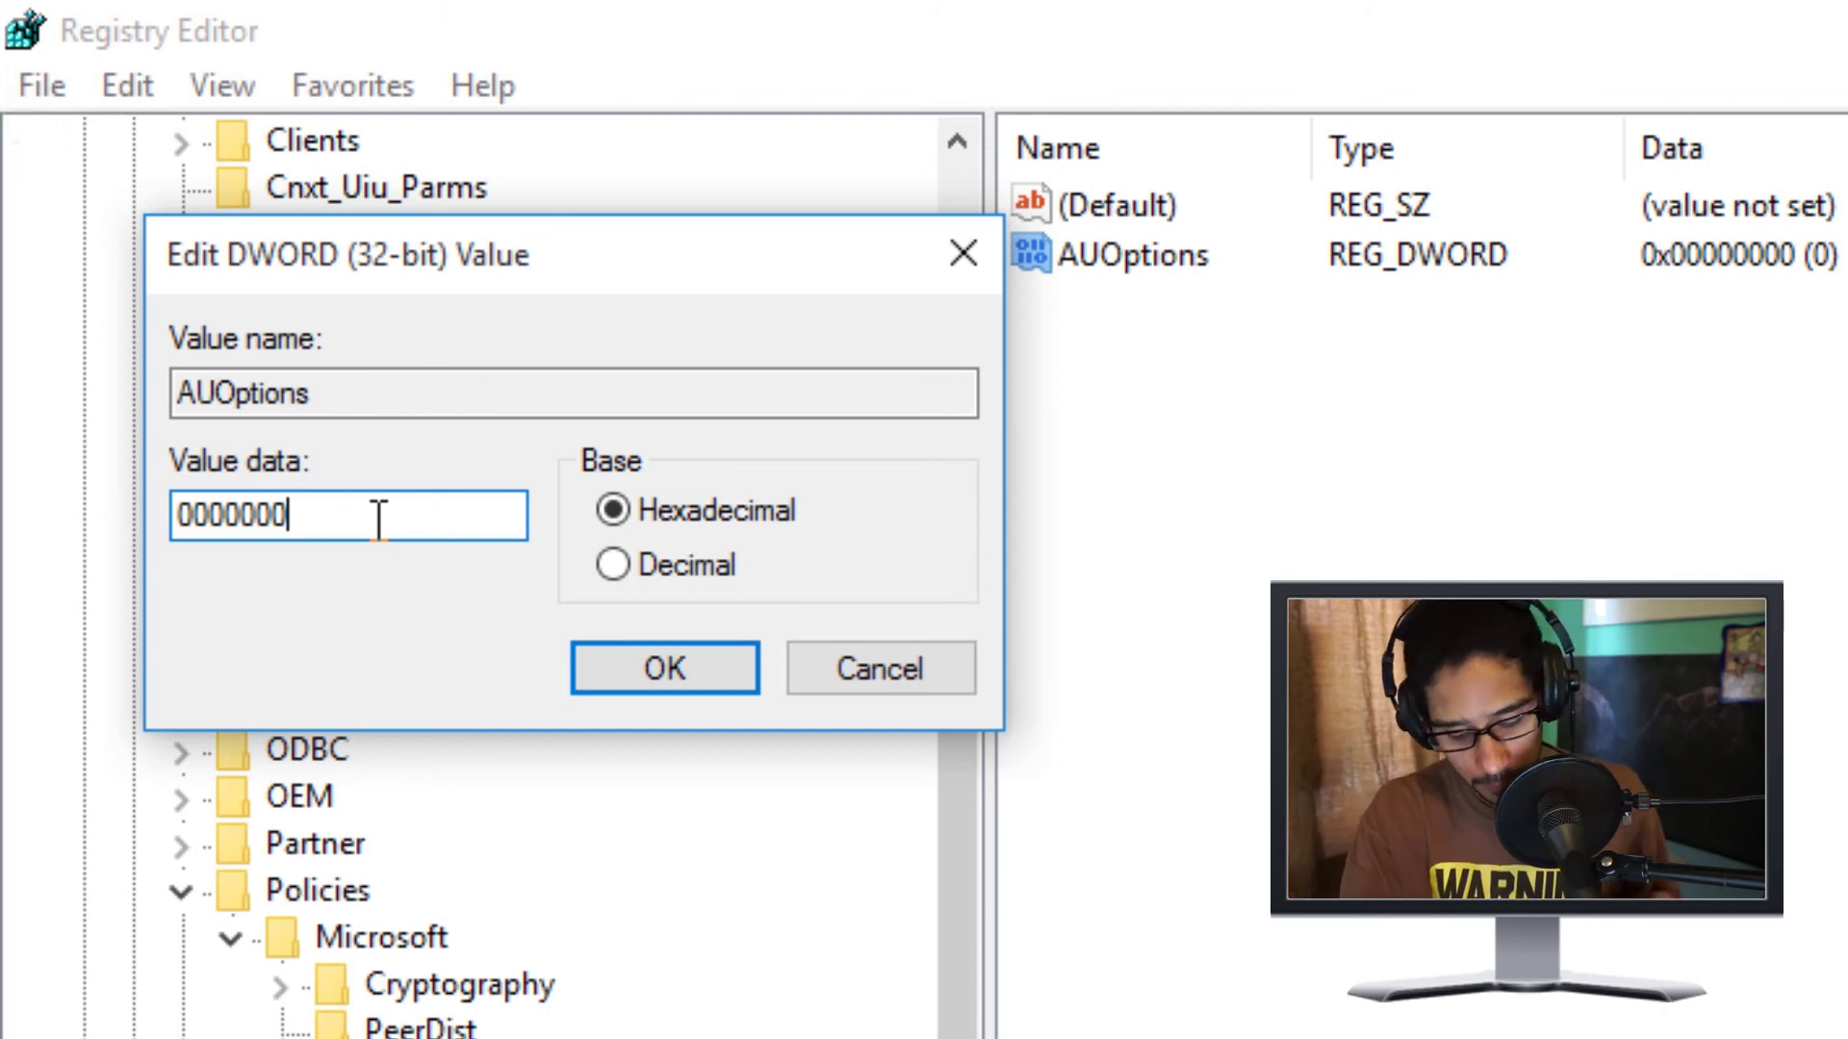
text(2)
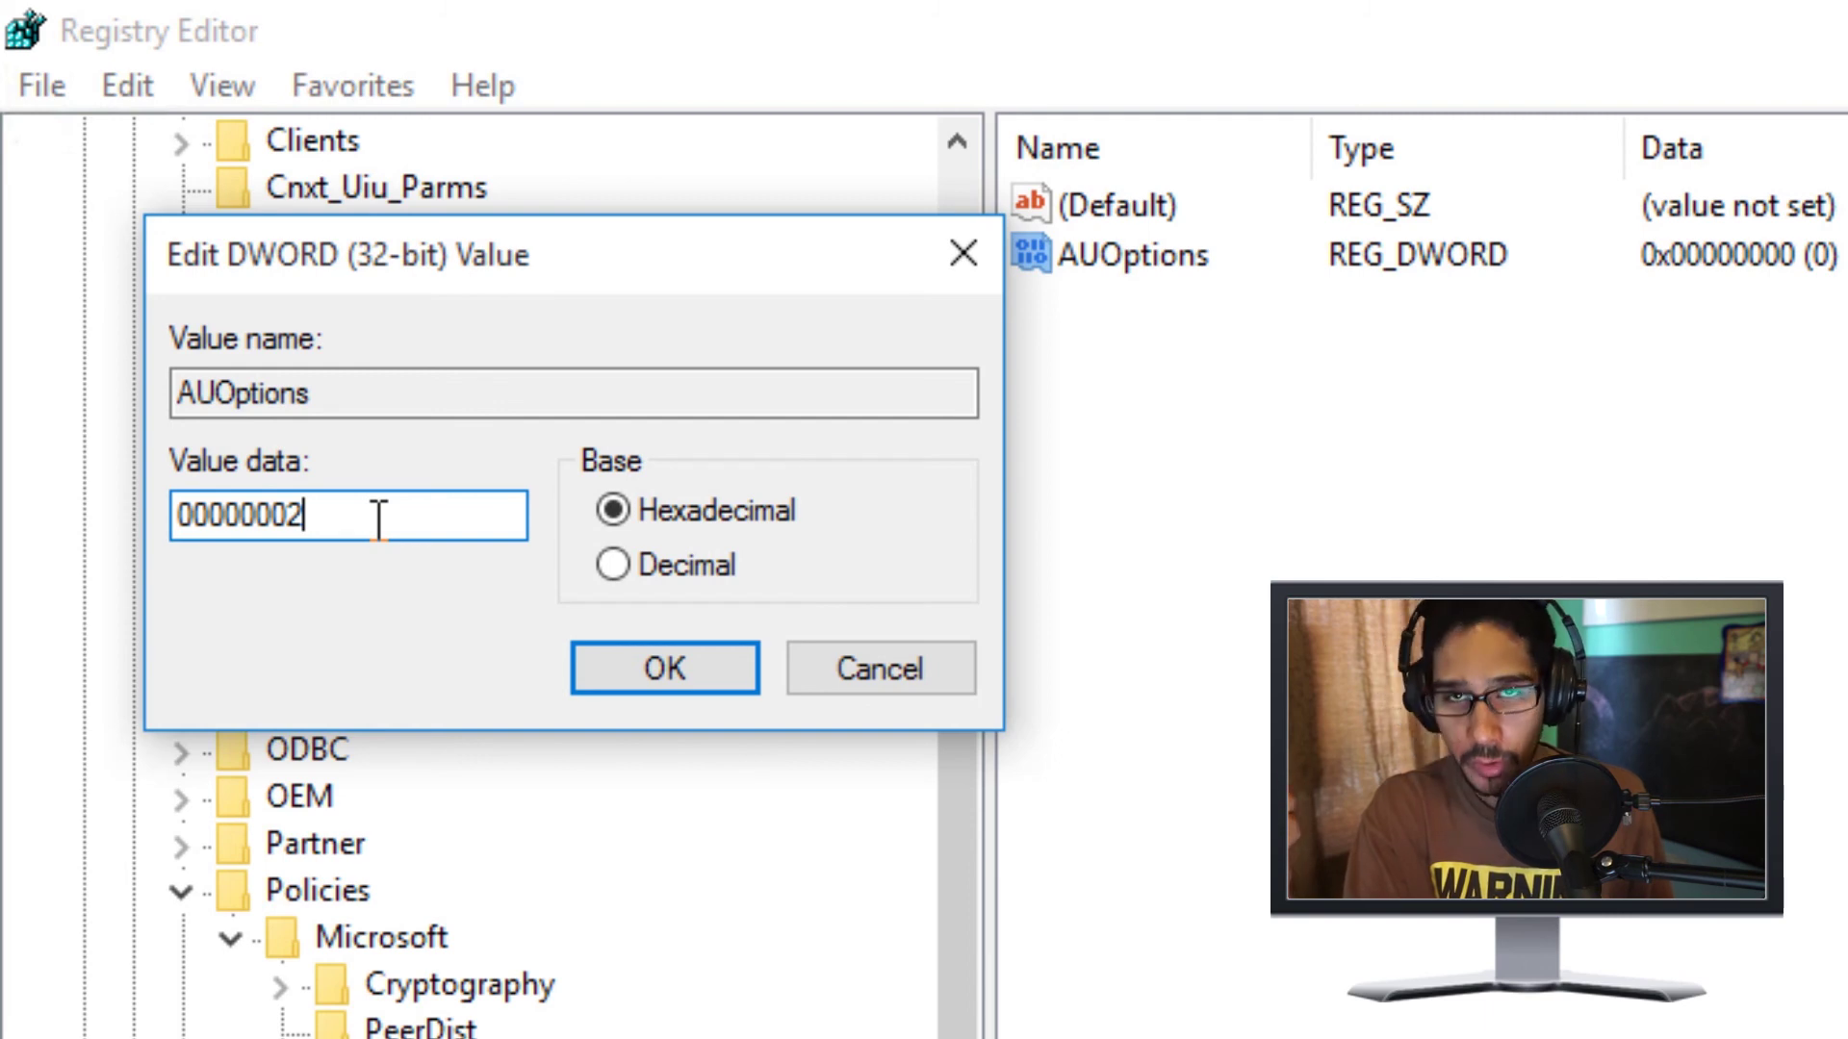
key(BackSpace)
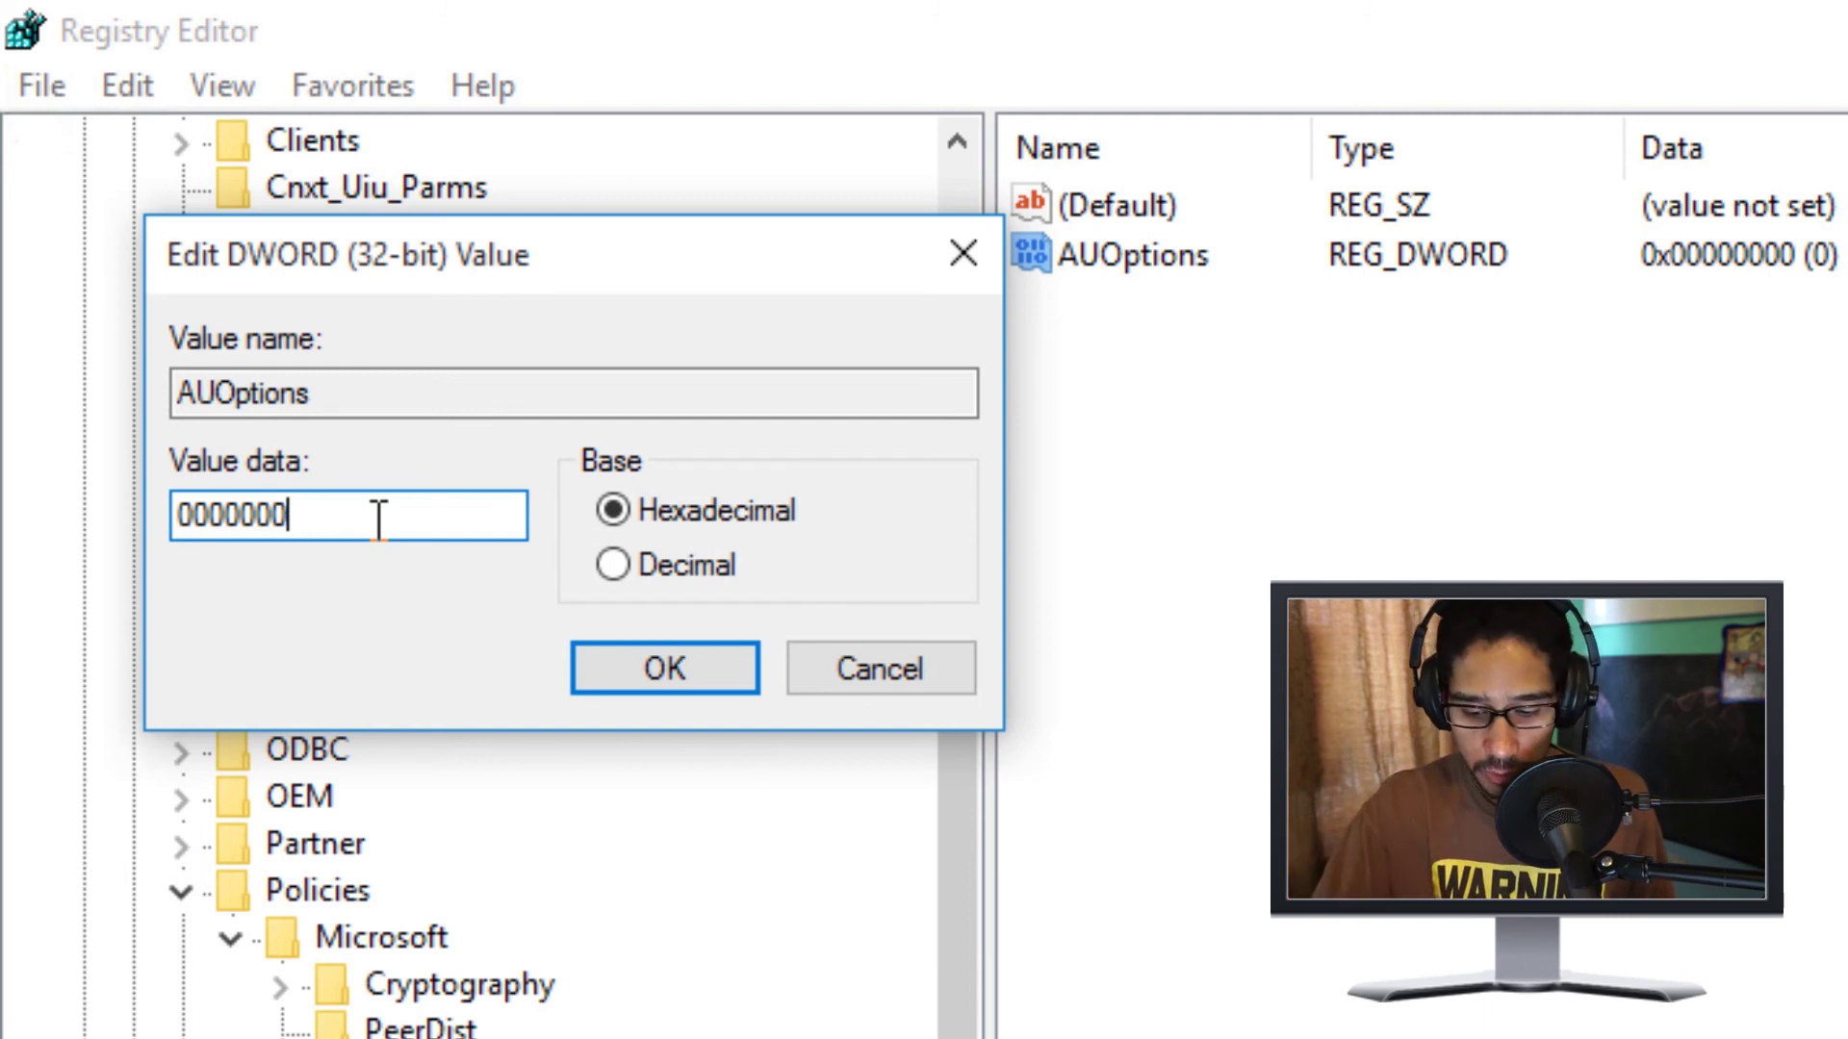
text(3)
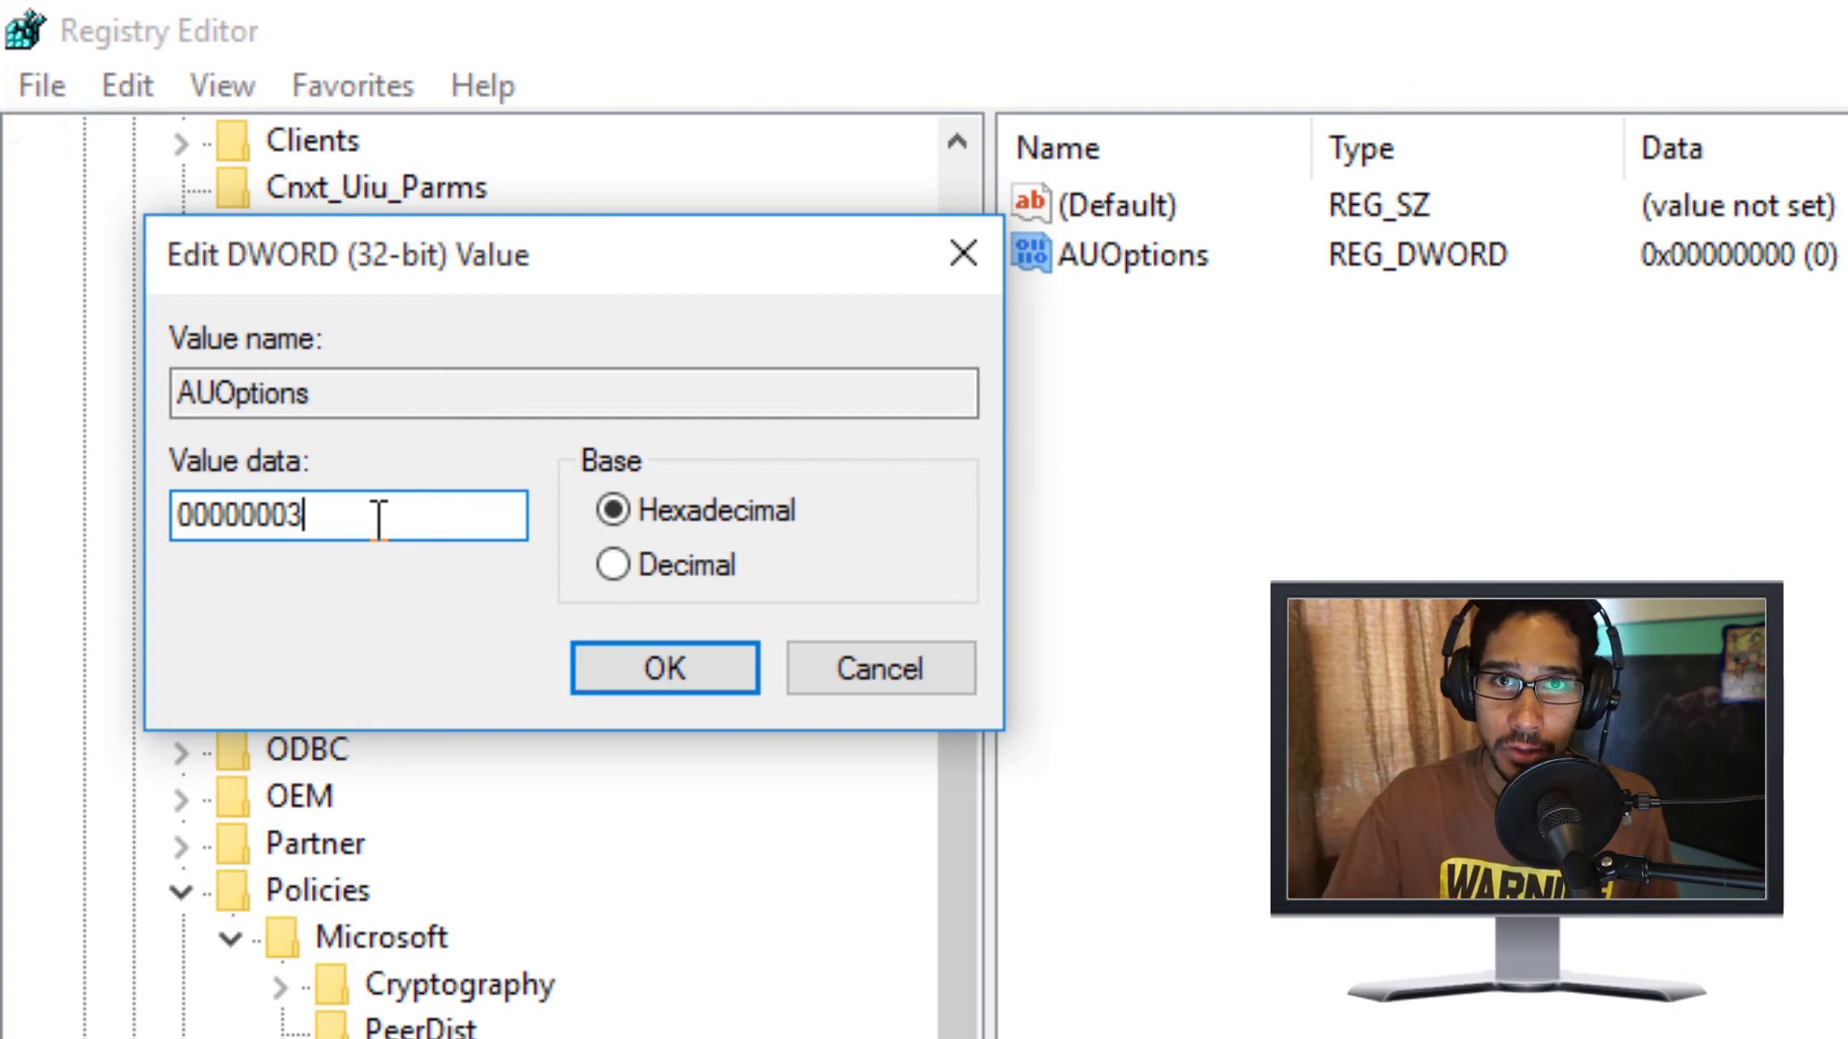
key(BackSpace)
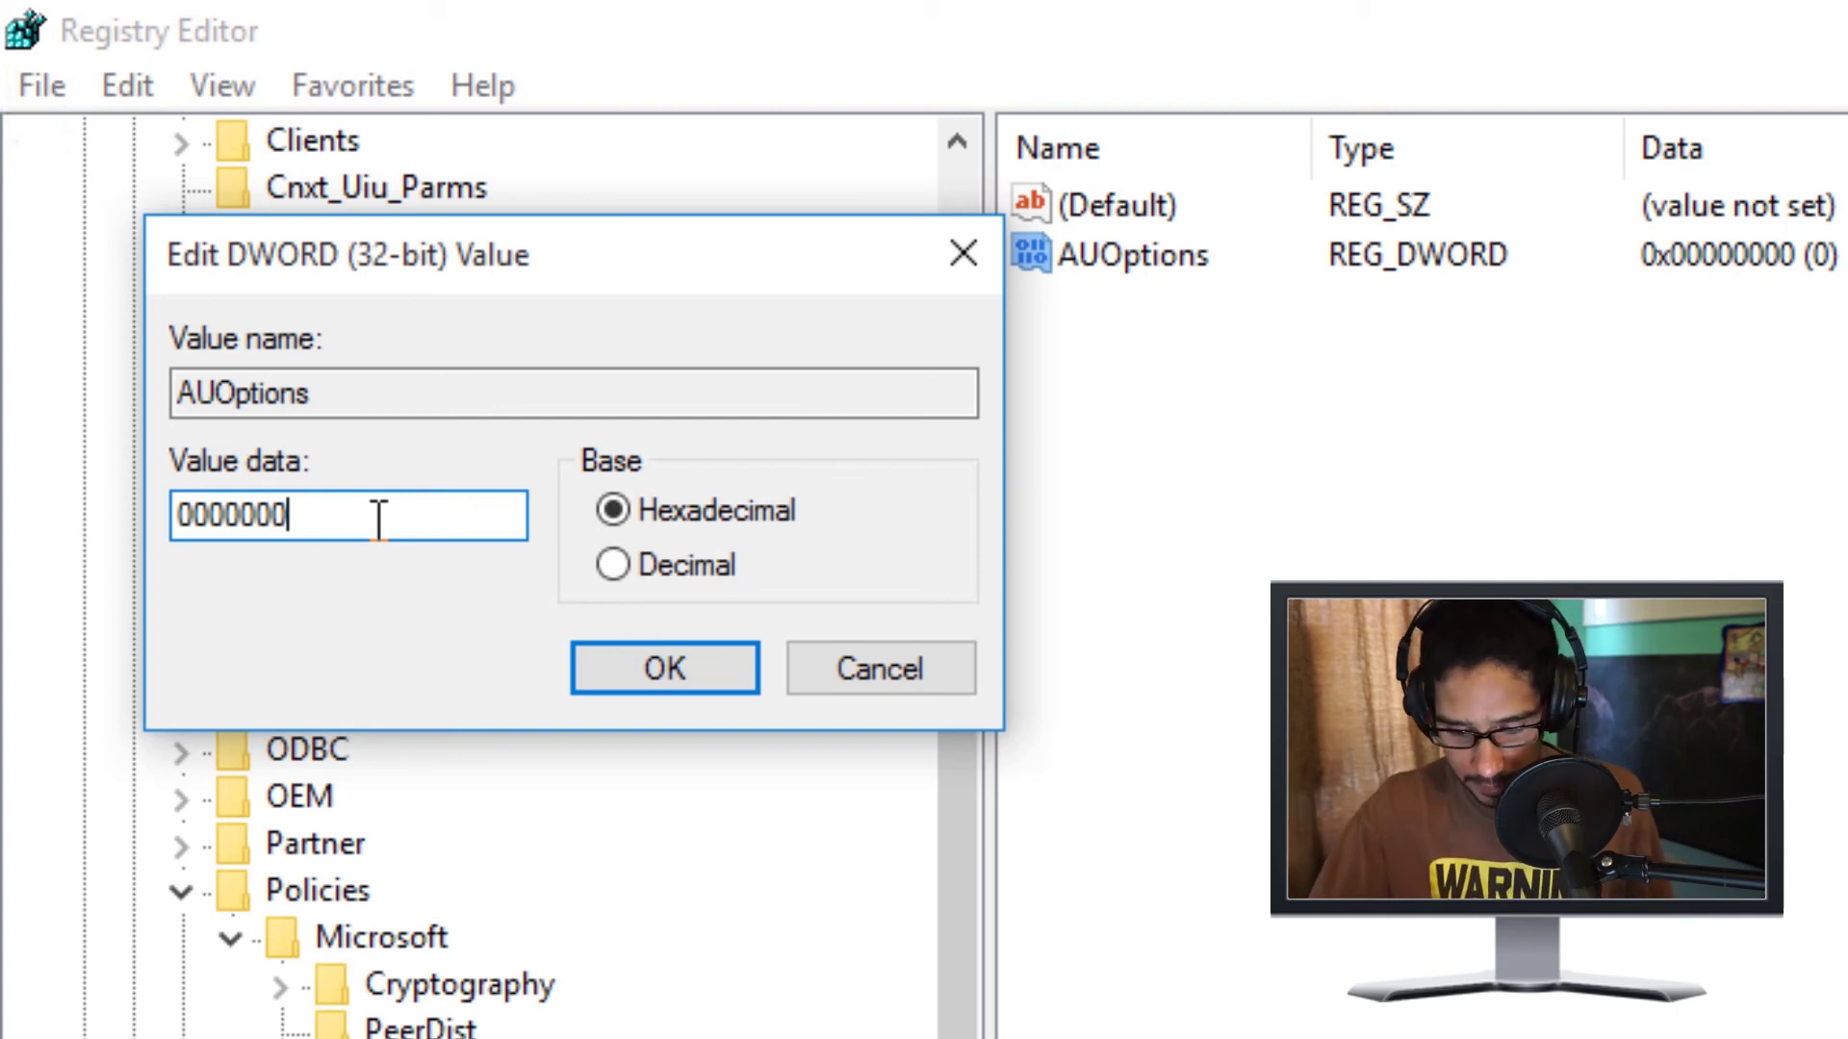
text(4)
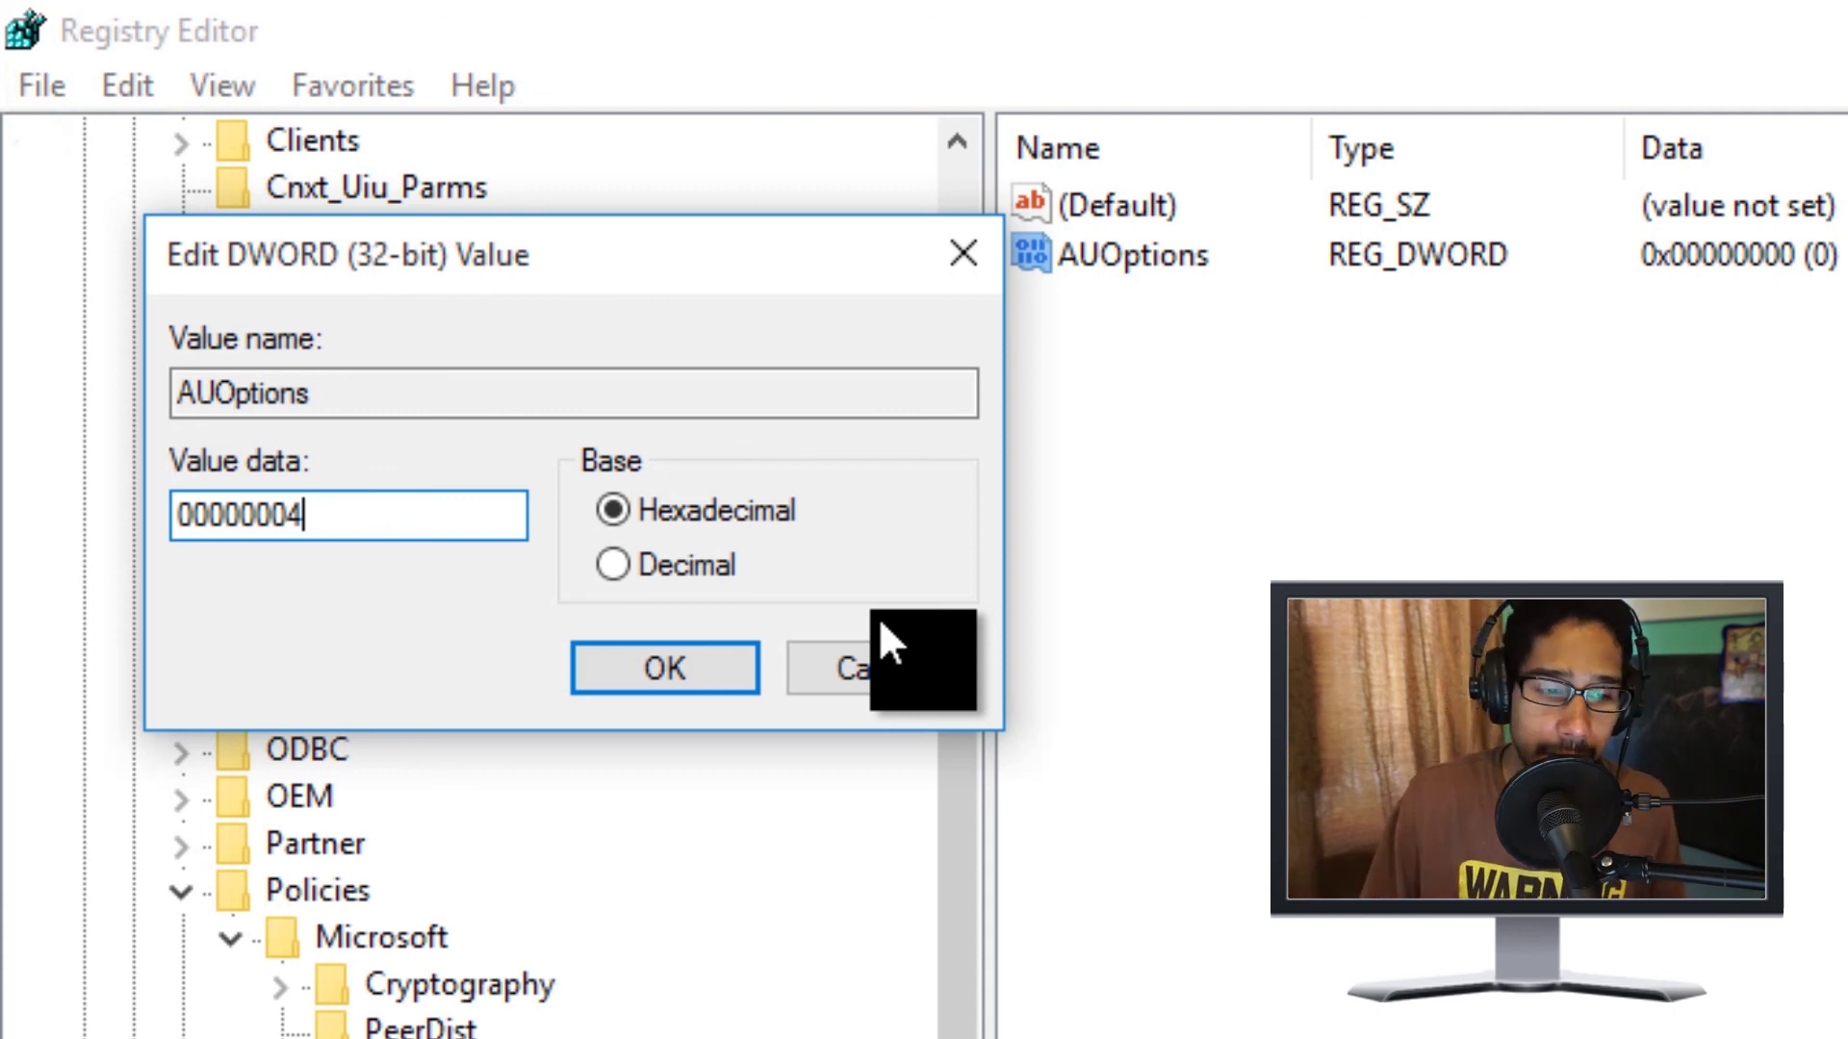
click(909, 674)
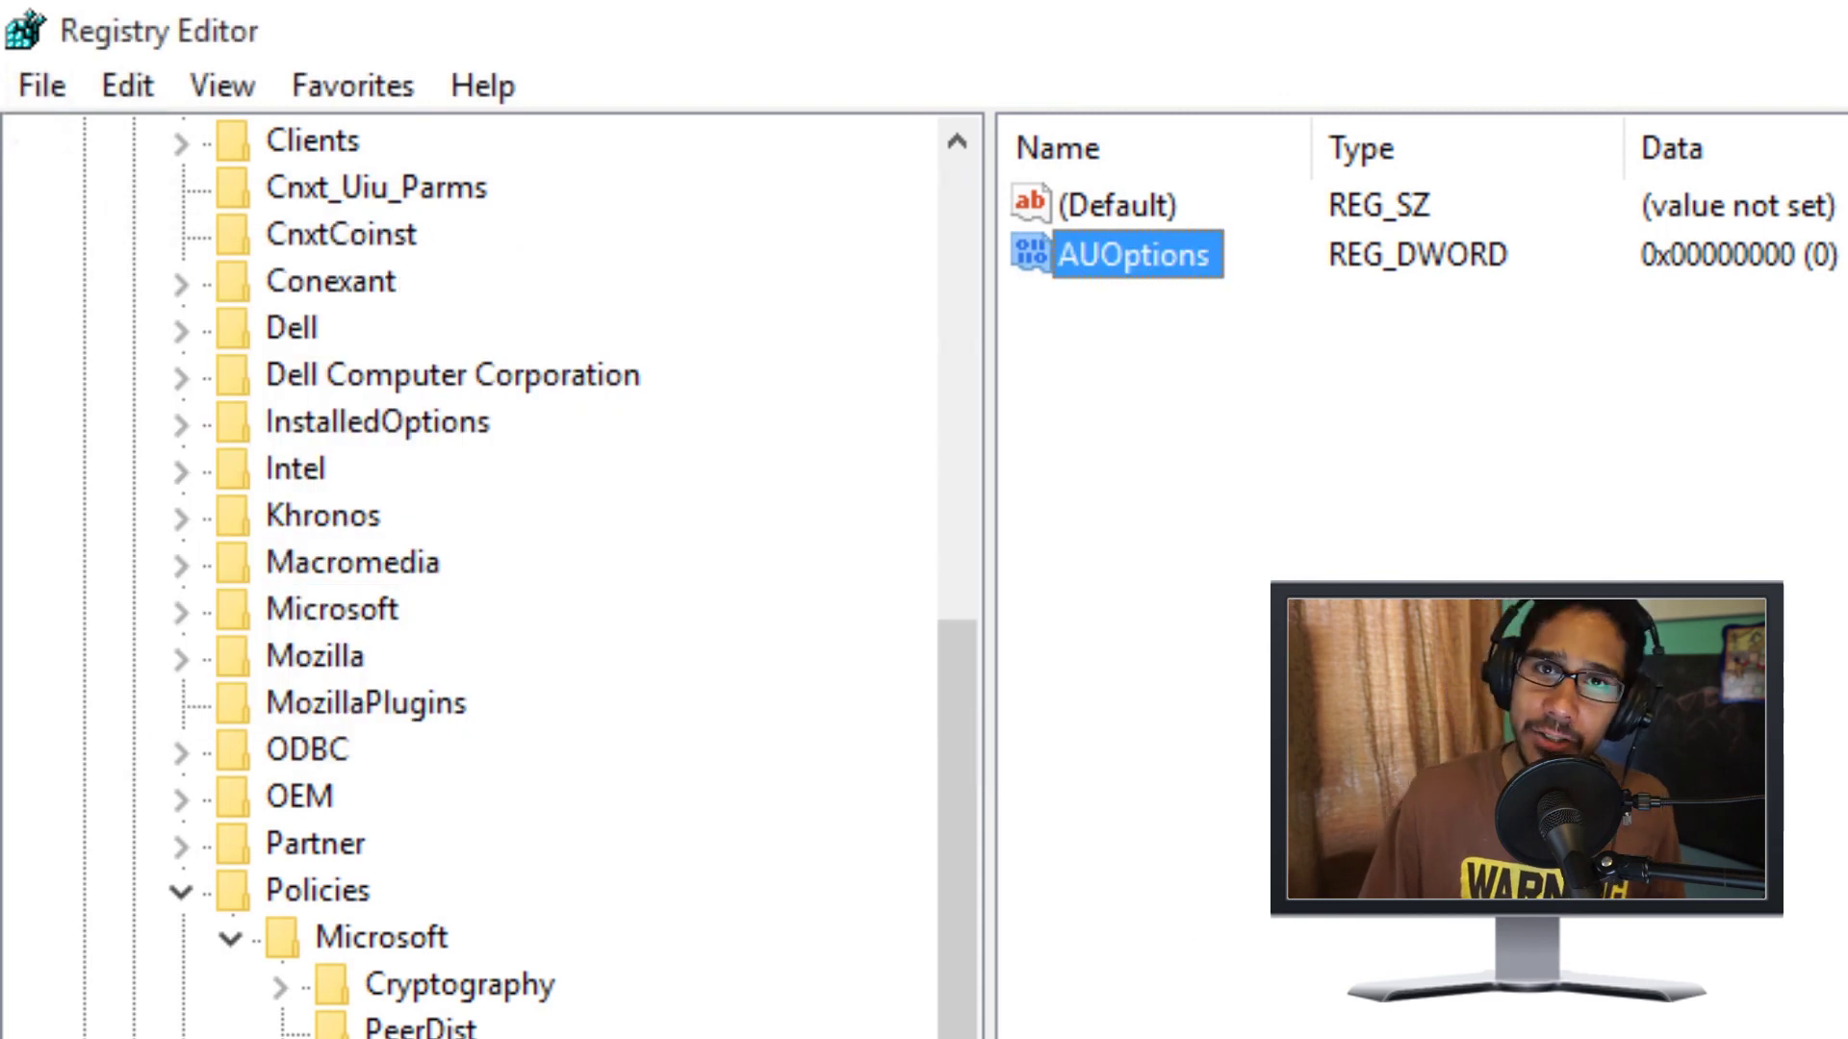